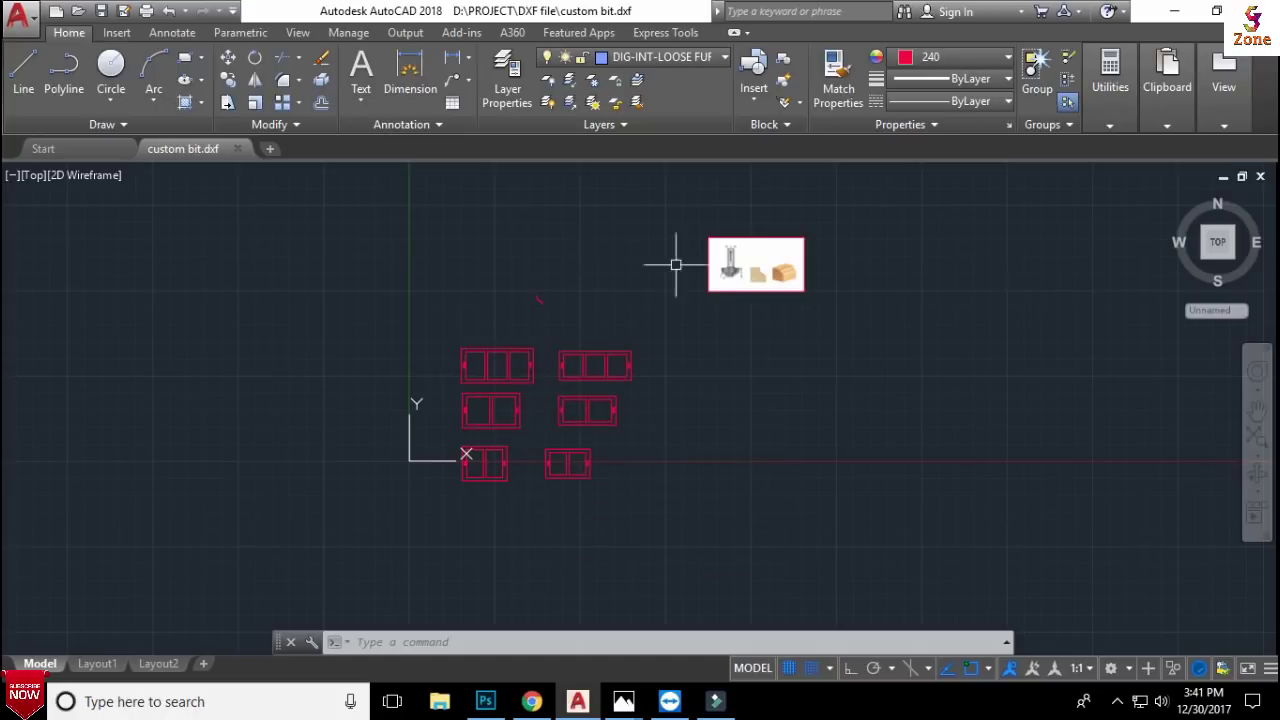
# Examine the router bit reference image and the existing profile curve beside it in the drawing
pyautogui.scroll(3, 720, 262)
pyautogui.scroll(2, 791, 266)
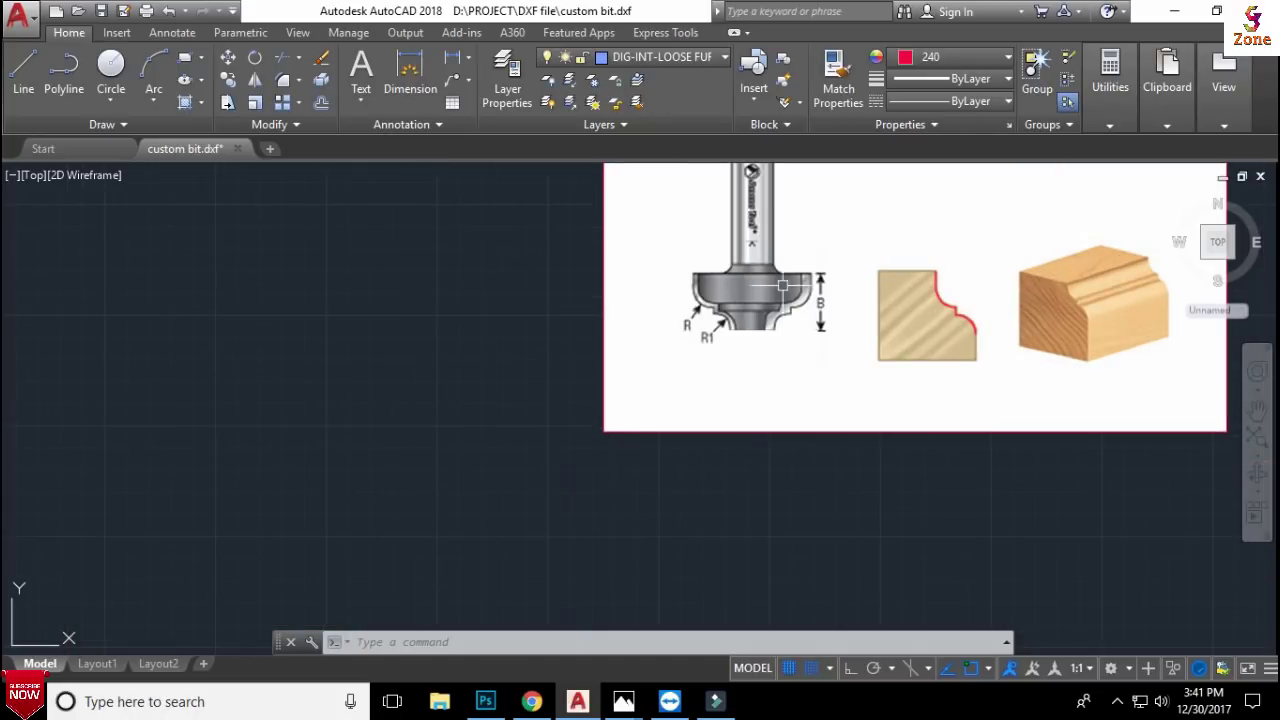
pyautogui.scroll(-2, 800, 292)
pyautogui.moveTo(800, 292); pyautogui.dragTo(766, 369, button='middle')
pyautogui.scroll(2, 739, 371)
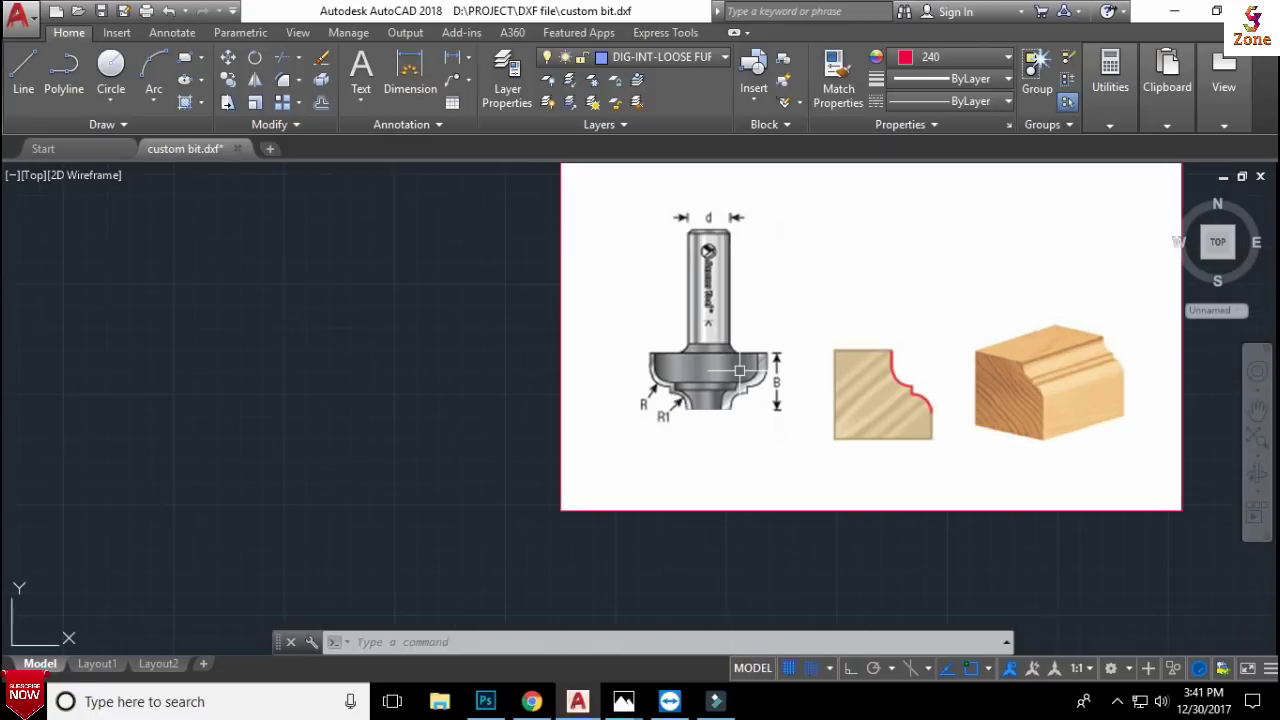
pyautogui.scroll(-4, 740, 372)
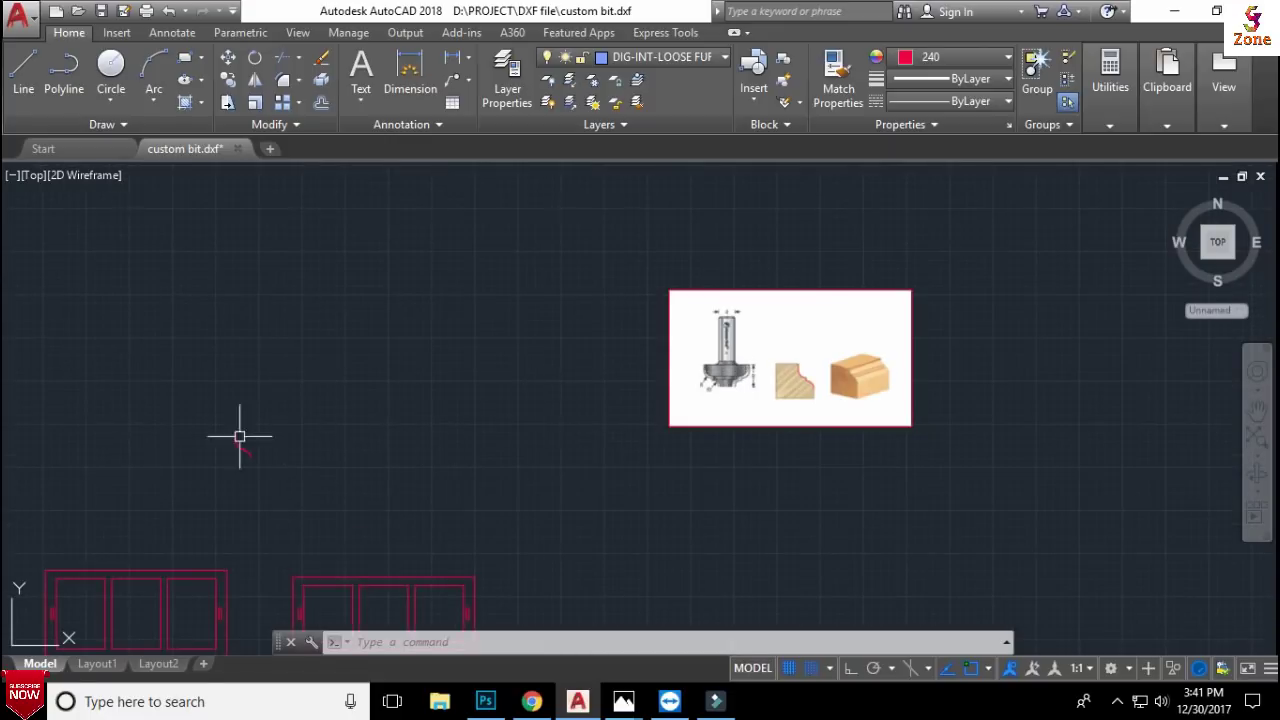
pyautogui.scroll(5, 236, 441)
pyautogui.scroll(-4, 323, 494)
pyautogui.scroll(5, 614, 440)
pyautogui.moveTo(614, 440); pyautogui.dragTo(606, 444, button='middle')
pyautogui.scroll(-3, 606, 444)
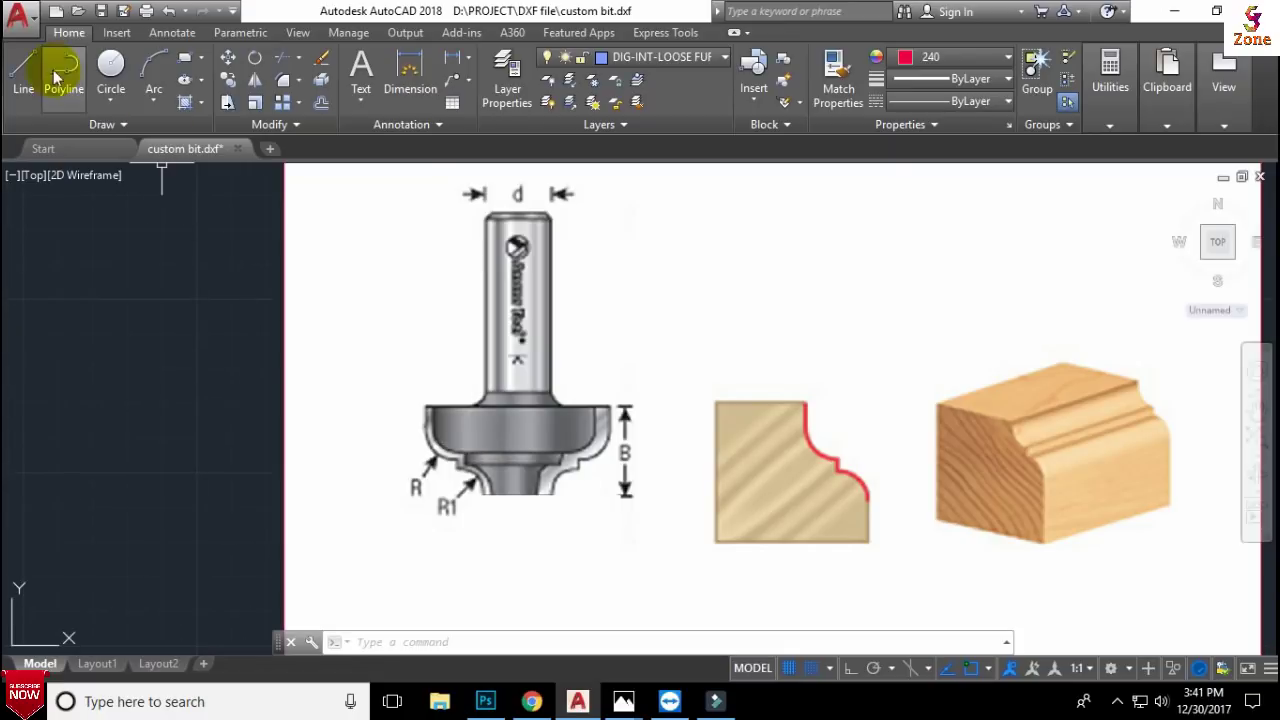
# Trace the bit's lower left curve R1 with a three-point arc from the small step's corner down to the tip
pyautogui.click(150, 65)
pyautogui.scroll(4, 520, 480)
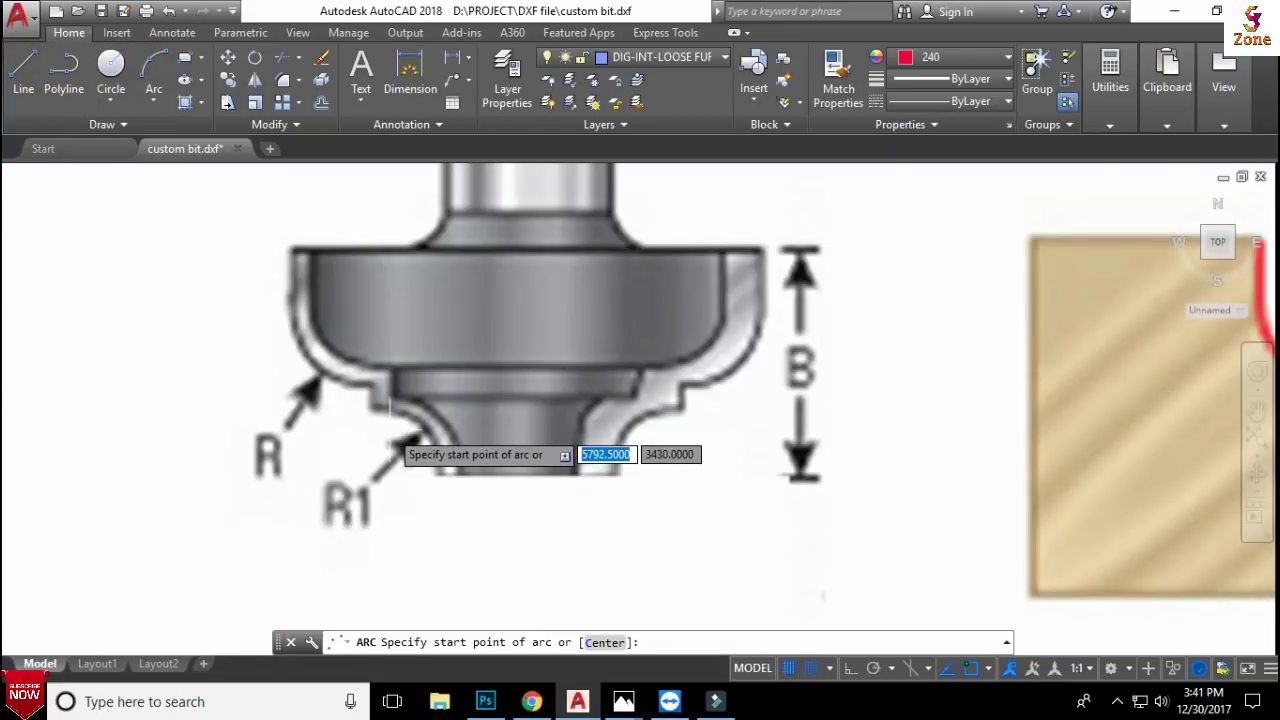
pyautogui.scroll(2, 370, 400)
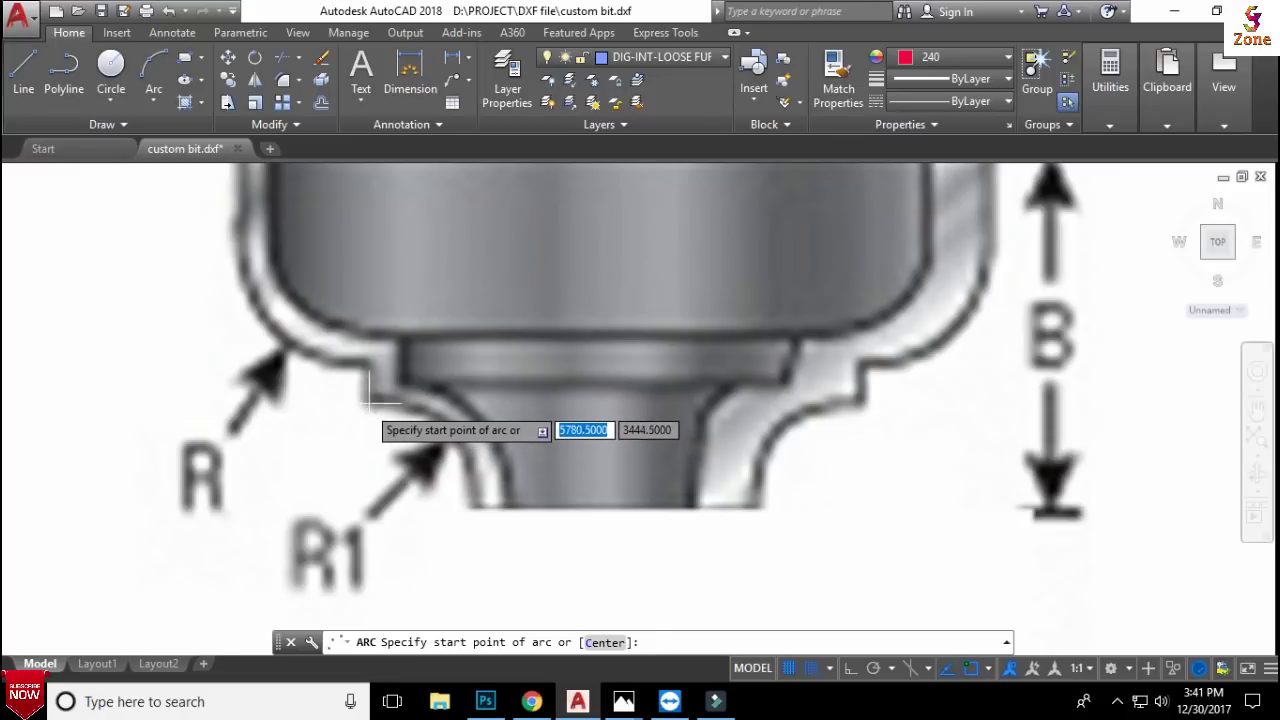
pyautogui.click(373, 402)
pyautogui.click(446, 446)
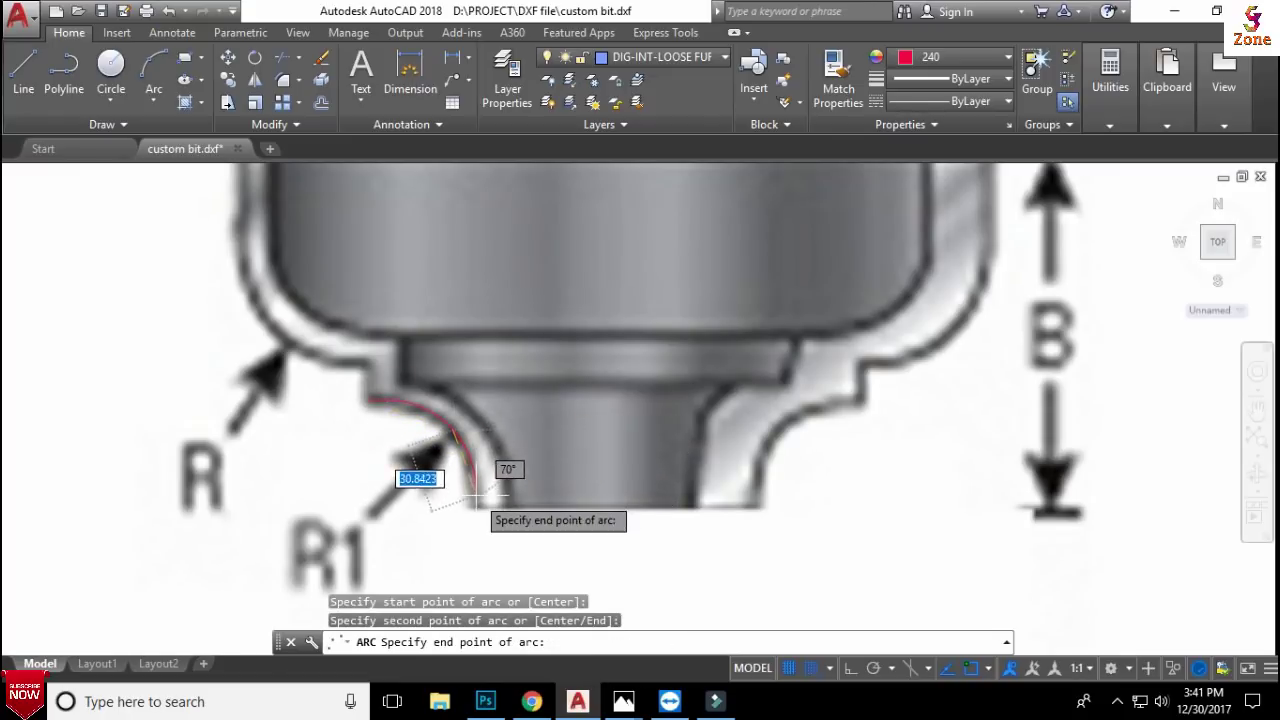
pyautogui.click(477, 505)
# Trace the bit's upper left curve R with a three-point arc ending near the small step
pyautogui.scroll(-3, 507, 443)
pyautogui.scroll(3, 507, 443)
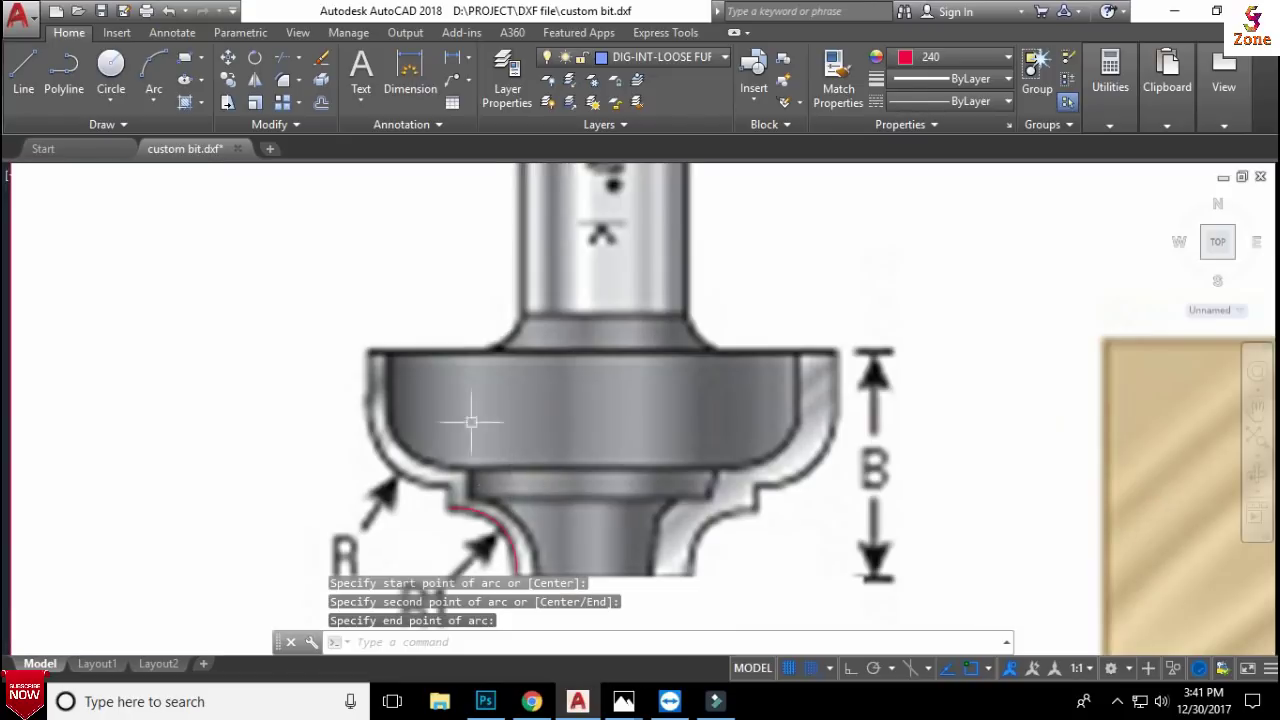
pyautogui.click(150, 62)
pyautogui.click(368, 408)
pyautogui.click(392, 458)
pyautogui.click(422, 478)
pyautogui.moveTo(491, 451); pyautogui.dragTo(599, 371, button='middle')
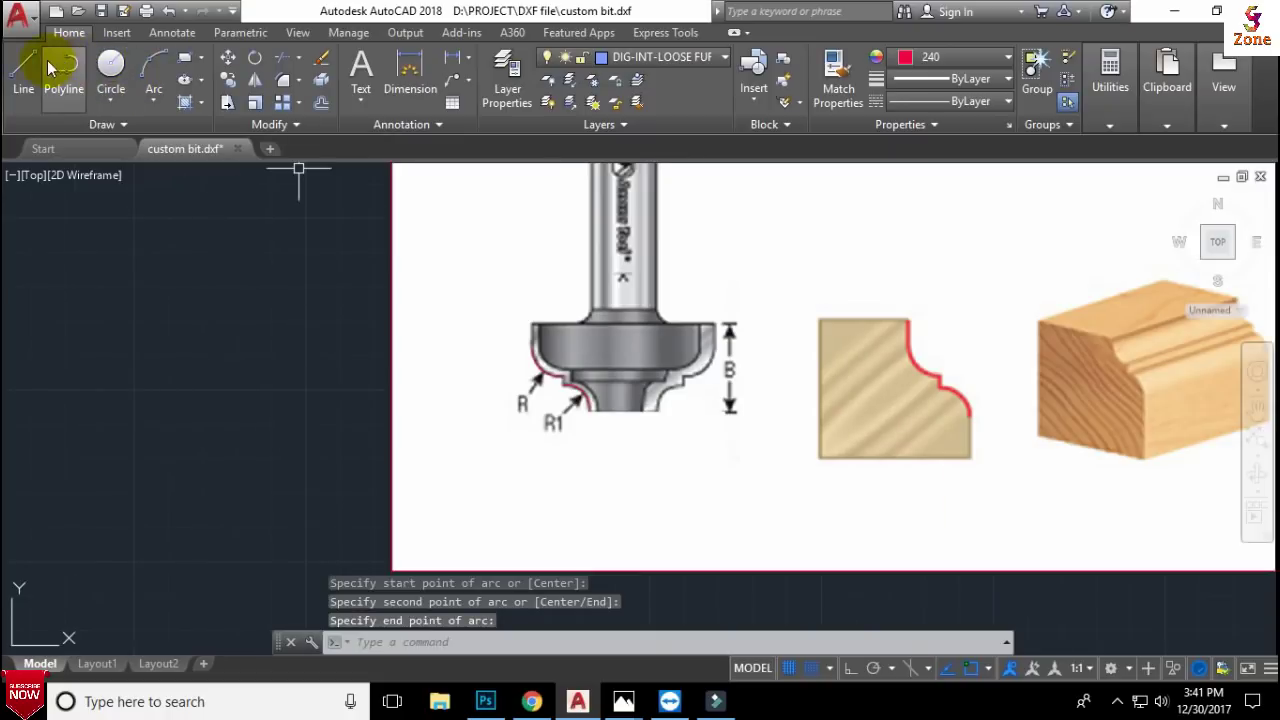
pyautogui.click(63, 62)
pyautogui.scroll(2, 560, 385)
pyautogui.scroll(2, 558, 385)
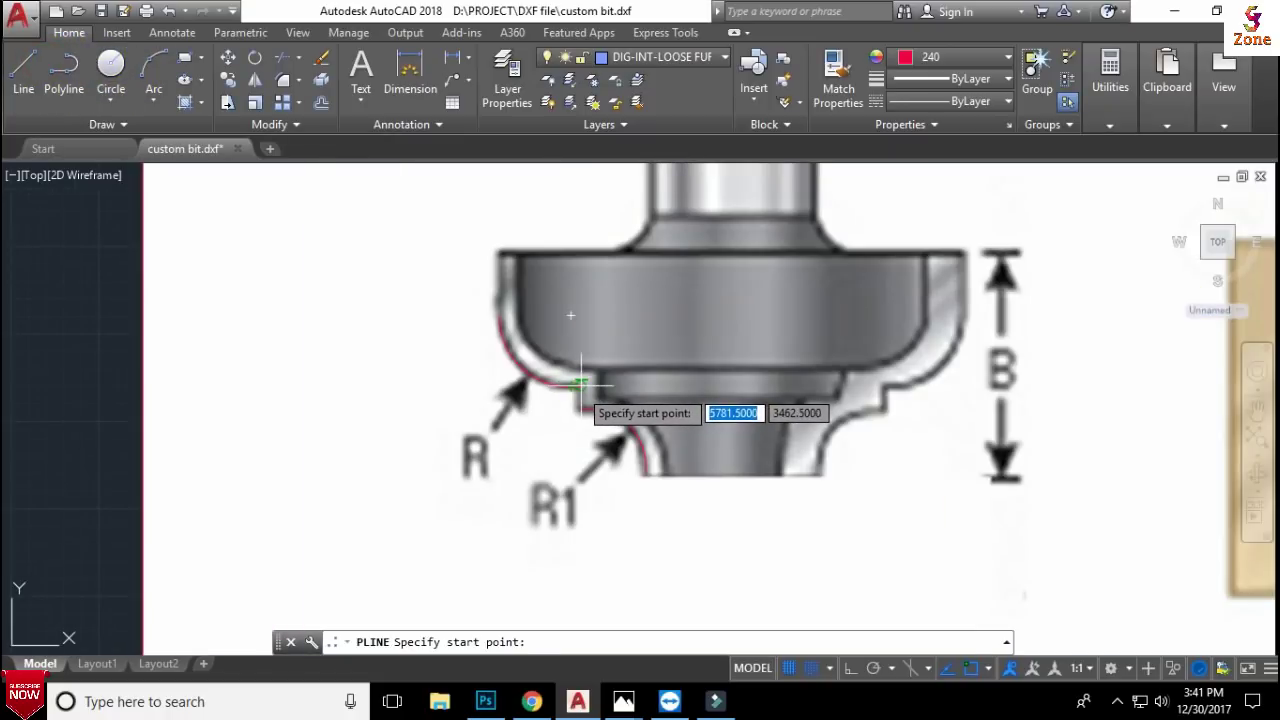
pyautogui.click(580, 383)
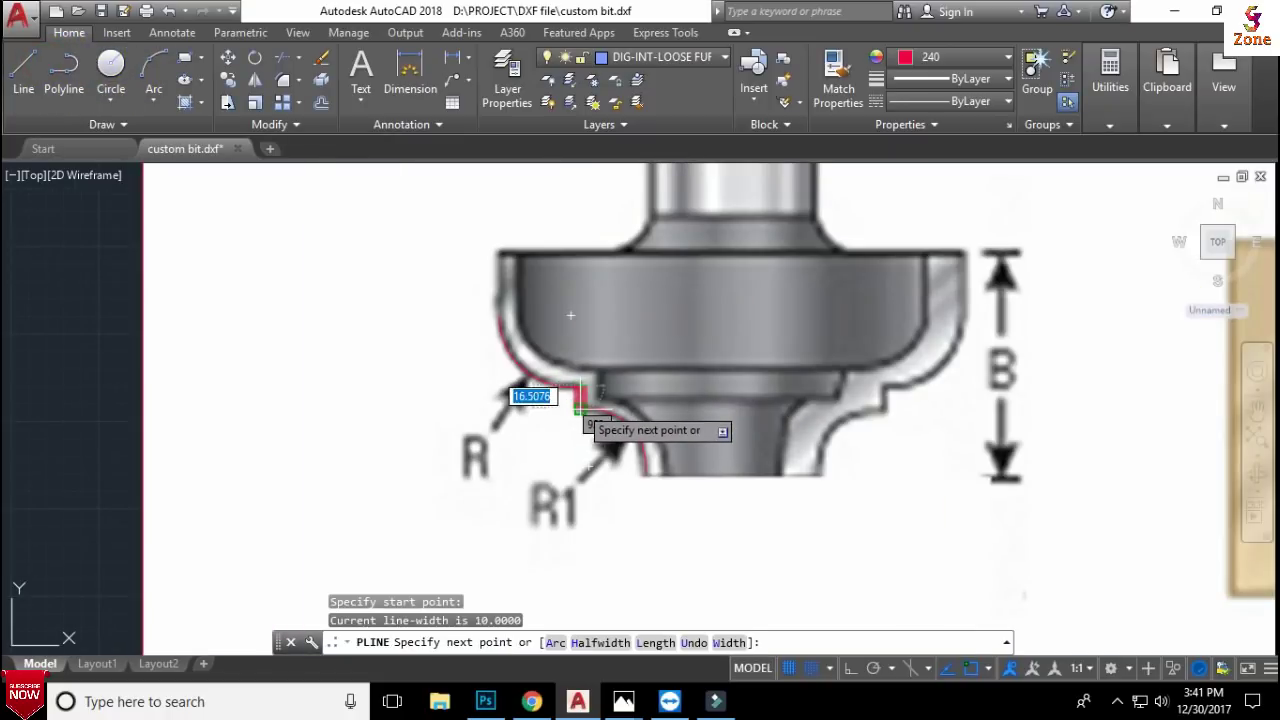
pyautogui.press('Escape')
# Draw a short line along the small step joining the two traced arcs
pyautogui.click(23, 68)
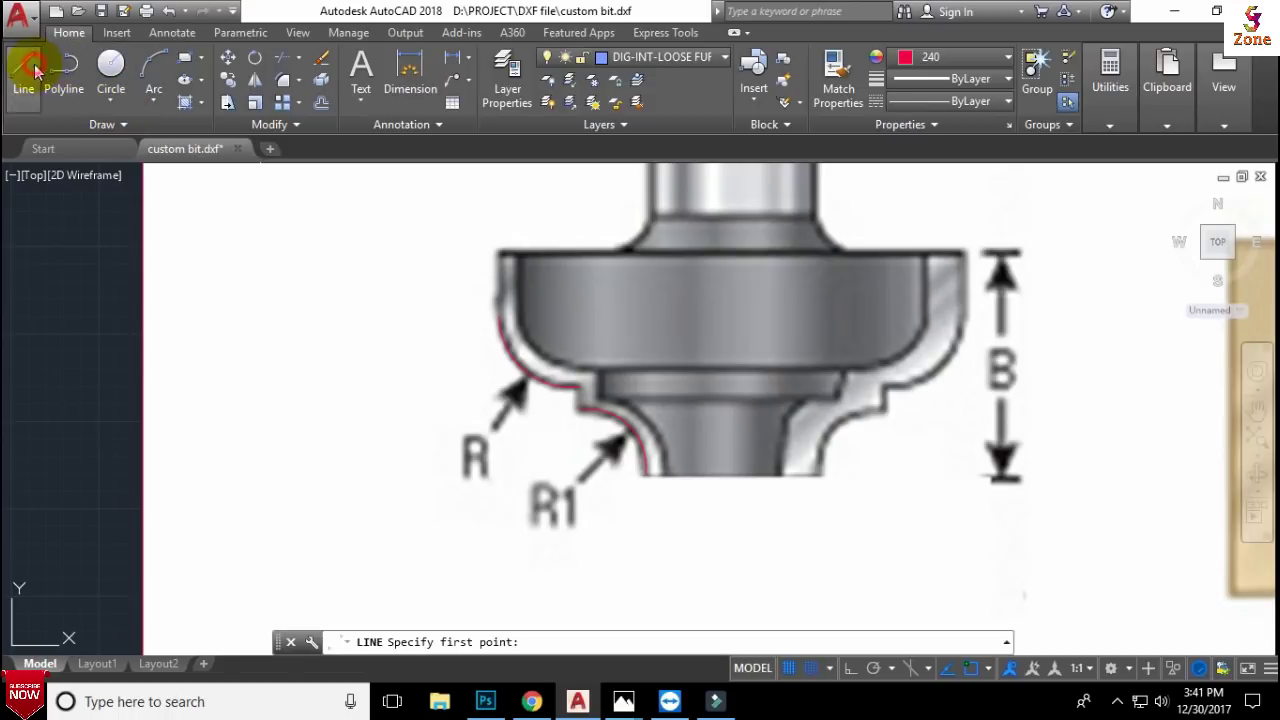
pyautogui.click(581, 385)
pyautogui.click(590, 416)
pyautogui.press('Escape')
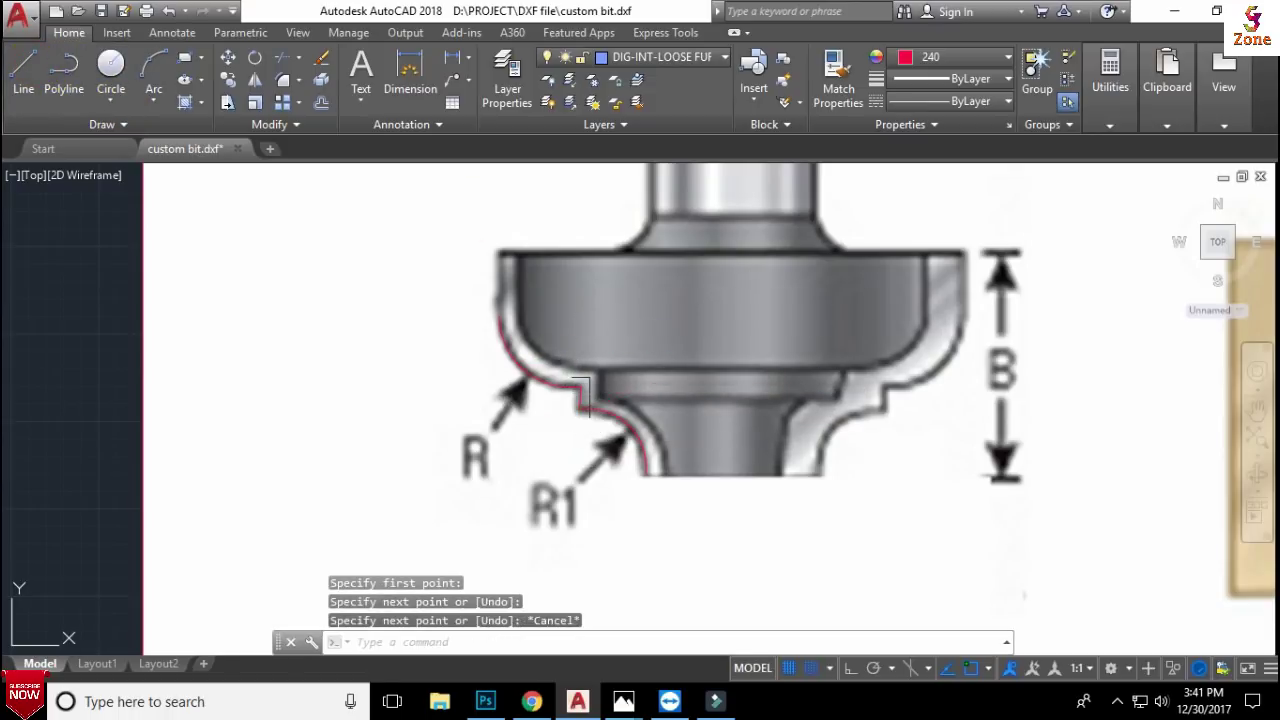
# Draw a vertical line between the cutter's upper left corner and the start of the upper traced arc
pyautogui.click(23, 66)
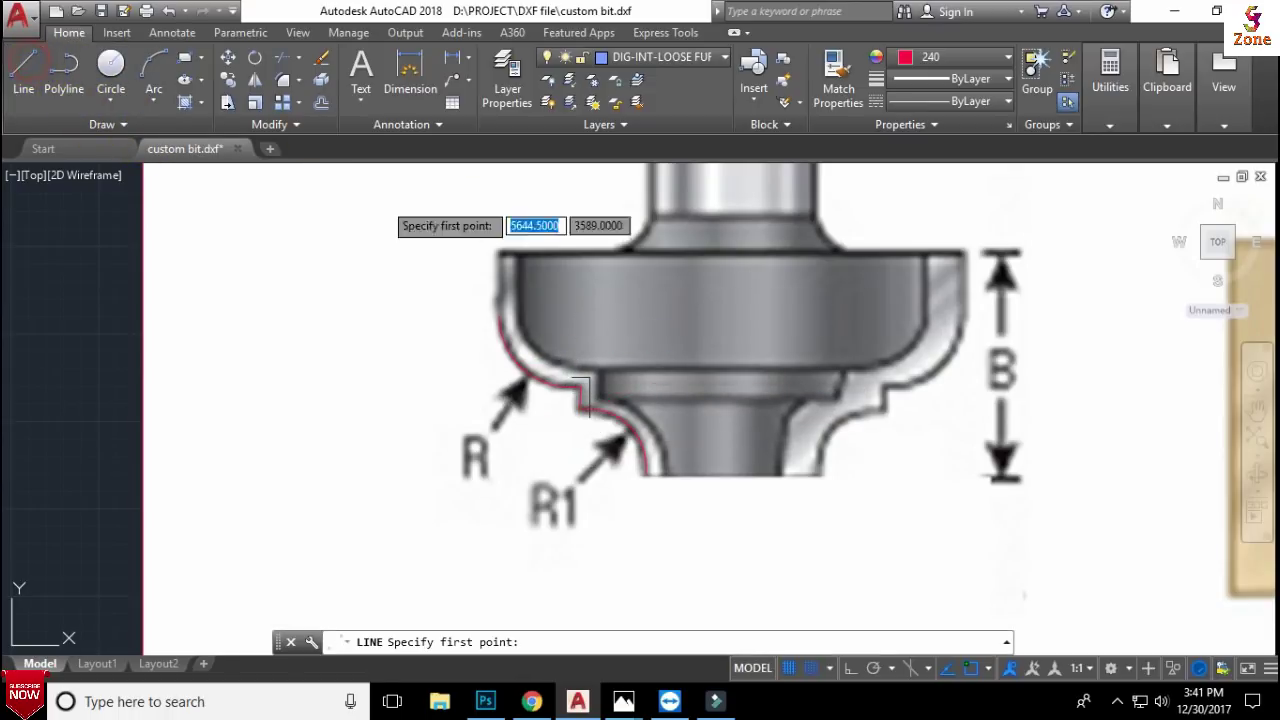
pyautogui.click(499, 259)
pyautogui.press('Escape')
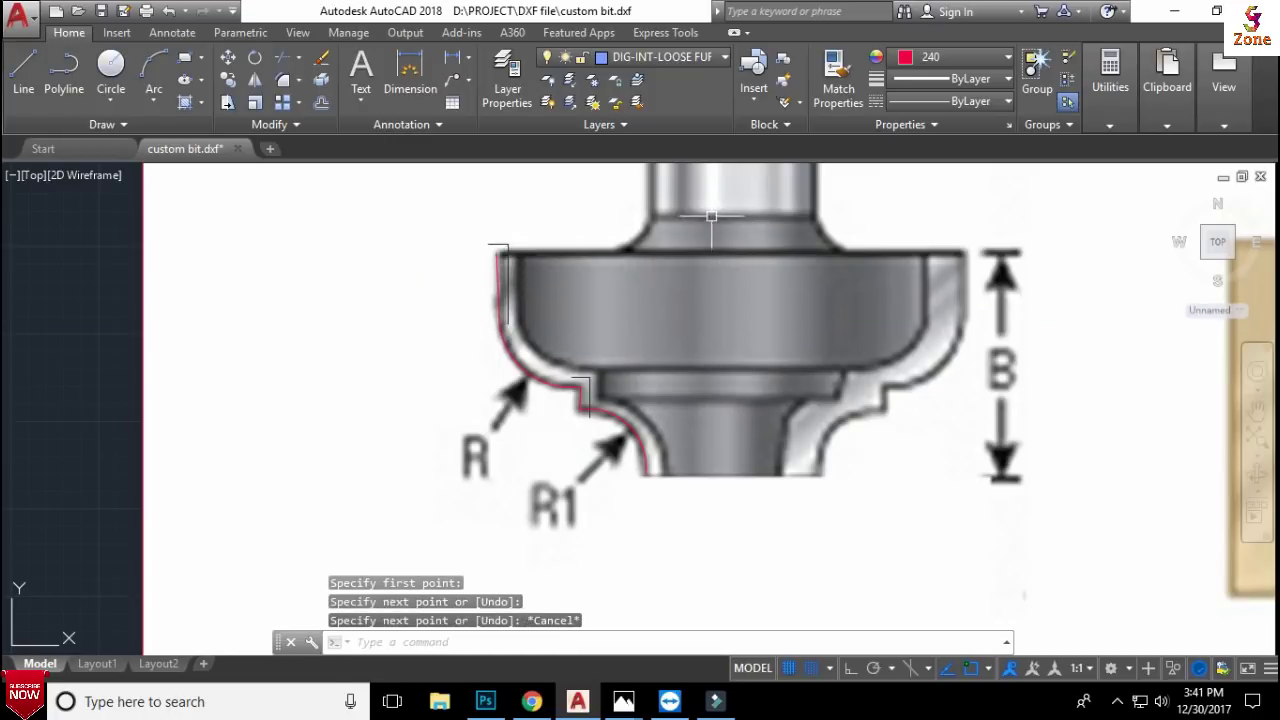
# Move the traced bit profile by its upper end out of the reference image into the empty space beside it
pyautogui.scroll(-4, 660, 296)
pyautogui.click(702, 338)
pyautogui.click(588, 292)
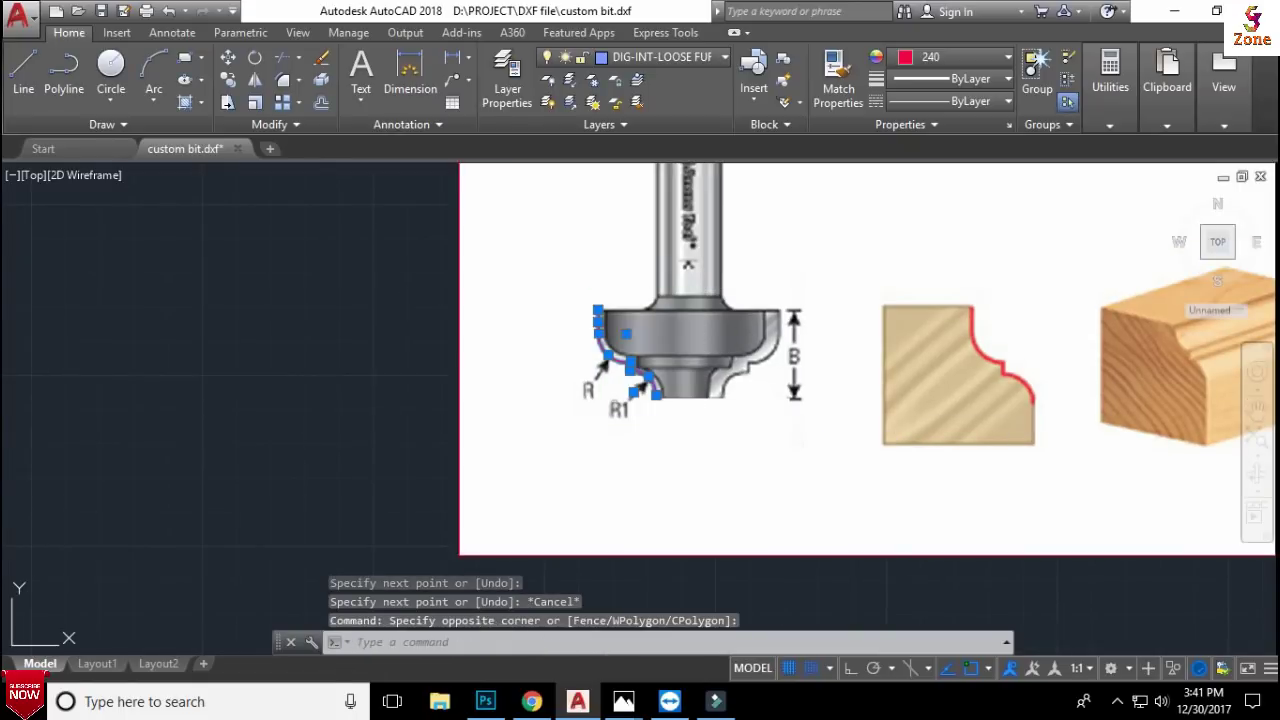
pyautogui.click(228, 57)
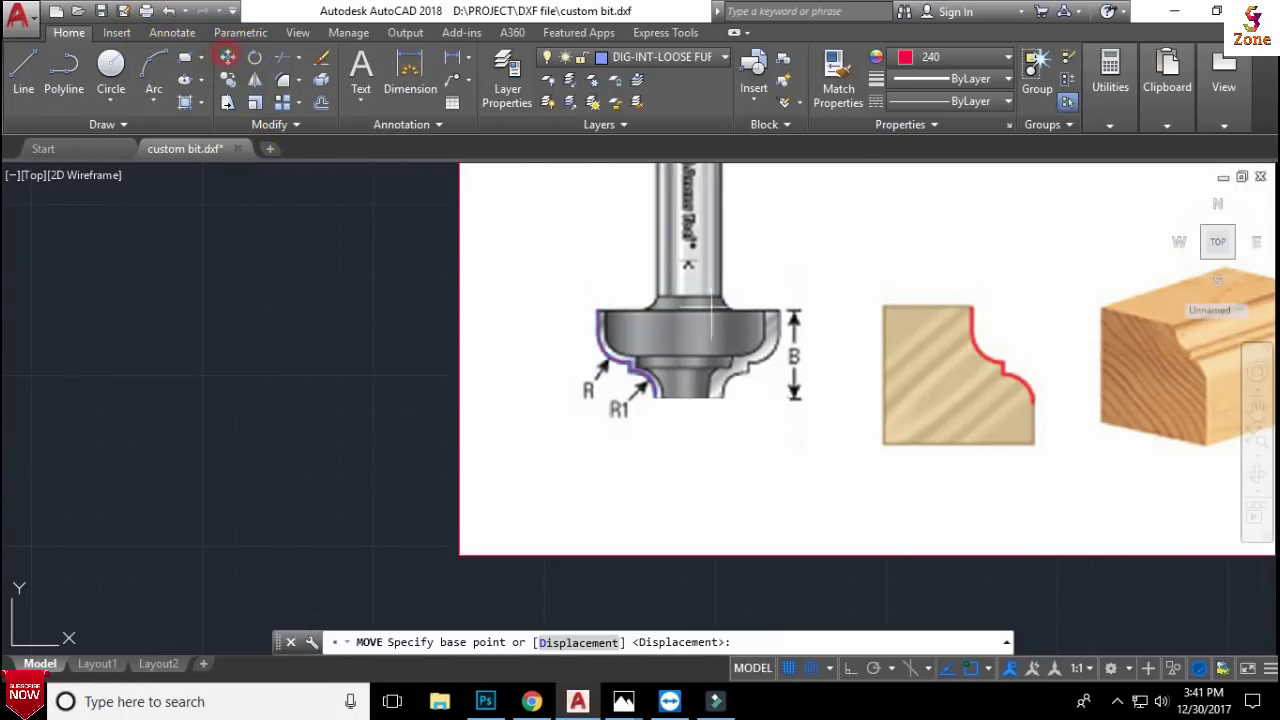
pyautogui.click(597, 311)
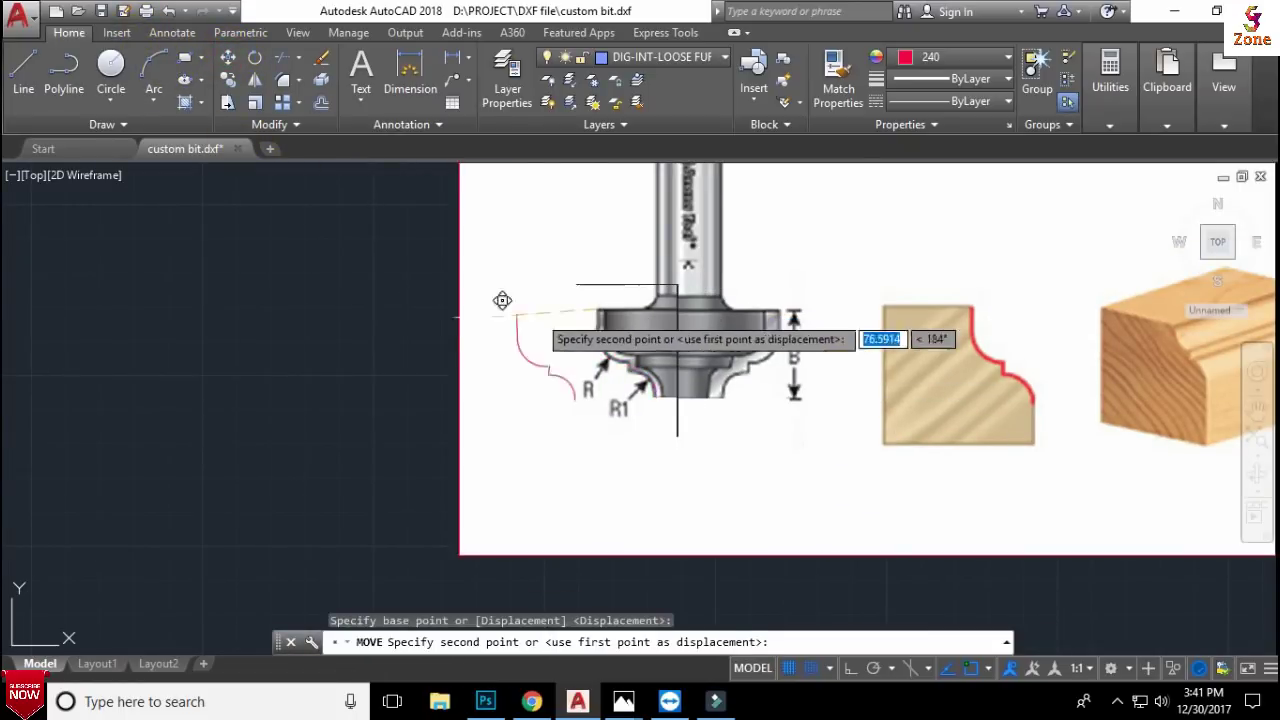
pyautogui.click(210, 360)
# Delete the newly traced profile next to the reference image
pyautogui.scroll(-3, 275, 345)
pyautogui.scroll(-3, 586, 337)
pyautogui.scroll(4, 226, 418)
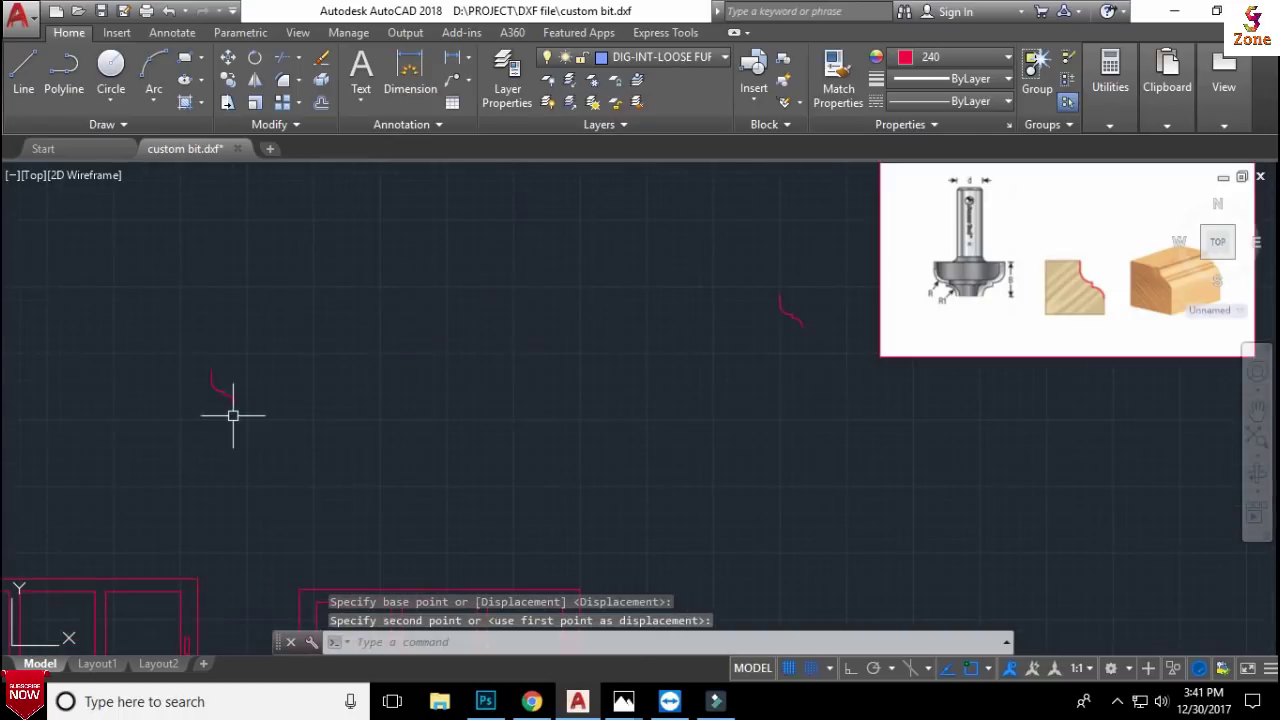
pyautogui.click(751, 271)
pyautogui.click(829, 371)
pyautogui.press('Delete')
# Examine the door panel layouts and the remaining bit profile curve above them
pyautogui.scroll(-3, 352, 342)
pyautogui.scroll(-2, 277, 366)
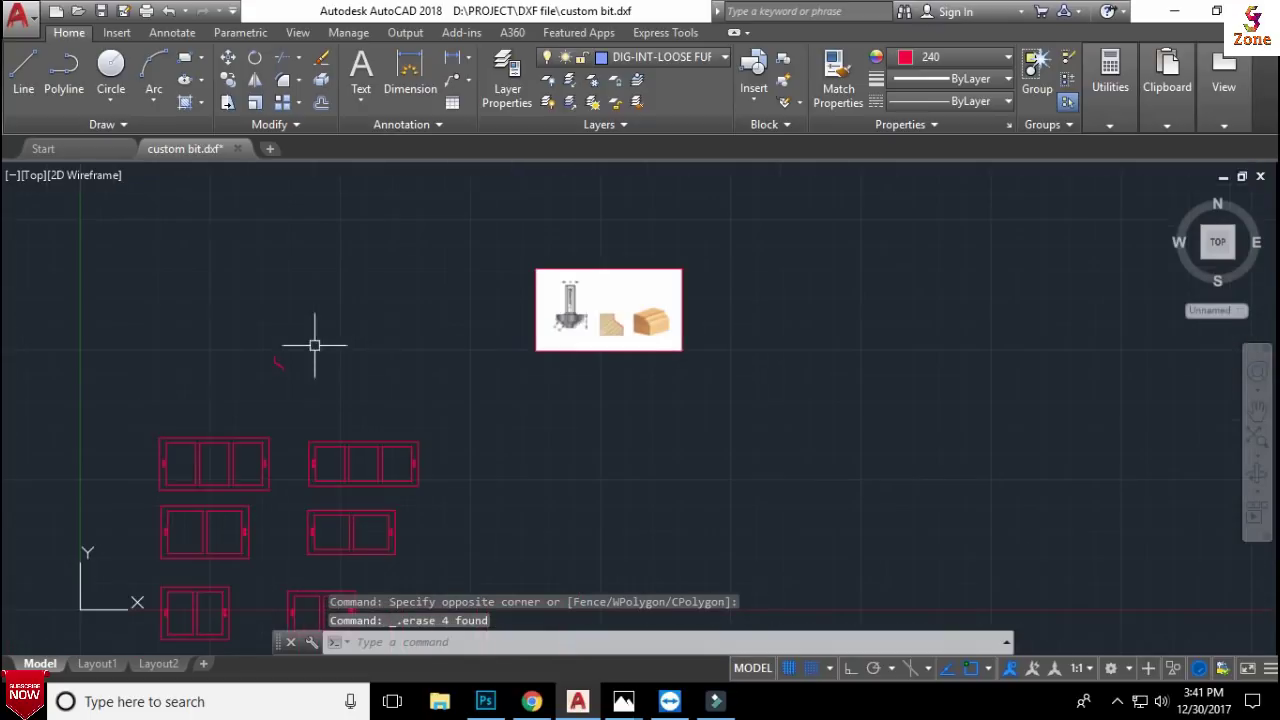
pyautogui.scroll(4, 274, 369)
pyautogui.scroll(-3, 429, 346)
pyautogui.moveTo(434, 343); pyautogui.dragTo(443, 289, button='middle')
pyautogui.scroll(3, 285, 400)
pyautogui.scroll(-3, 290, 400)
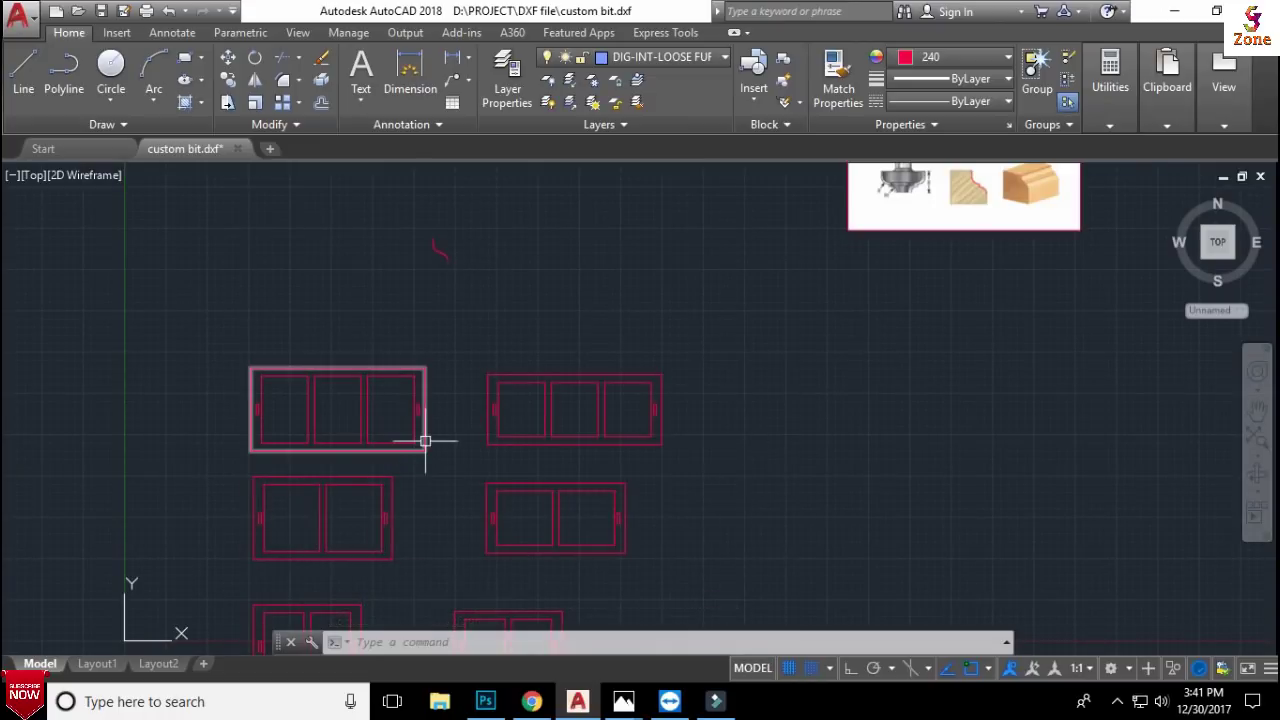
pyautogui.scroll(2, 425, 440)
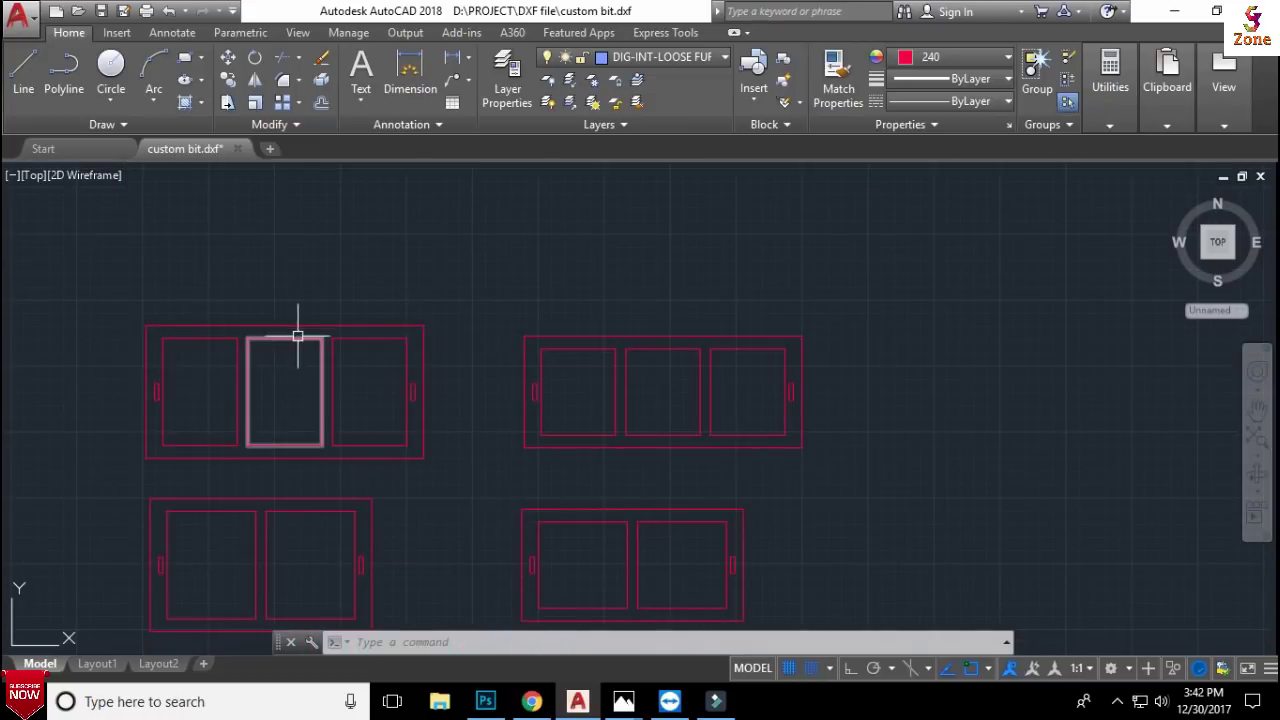
pyautogui.scroll(2, 286, 341)
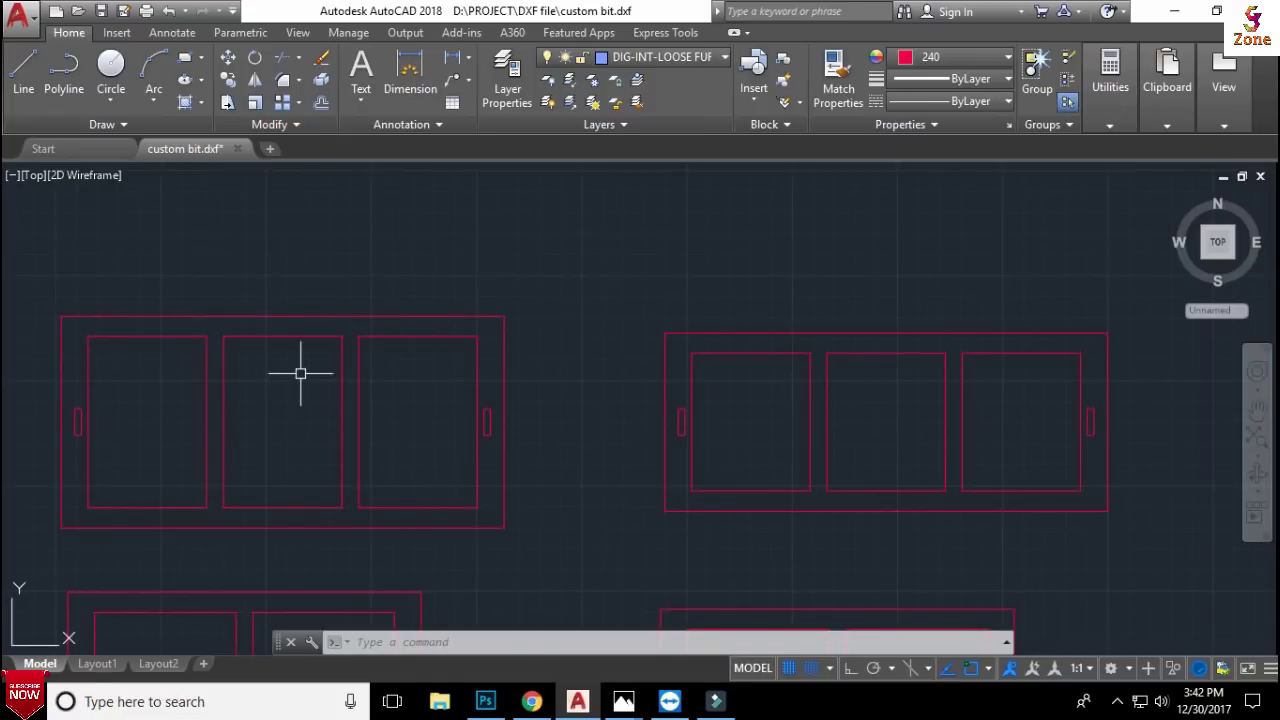
pyautogui.scroll(-3, 300, 373)
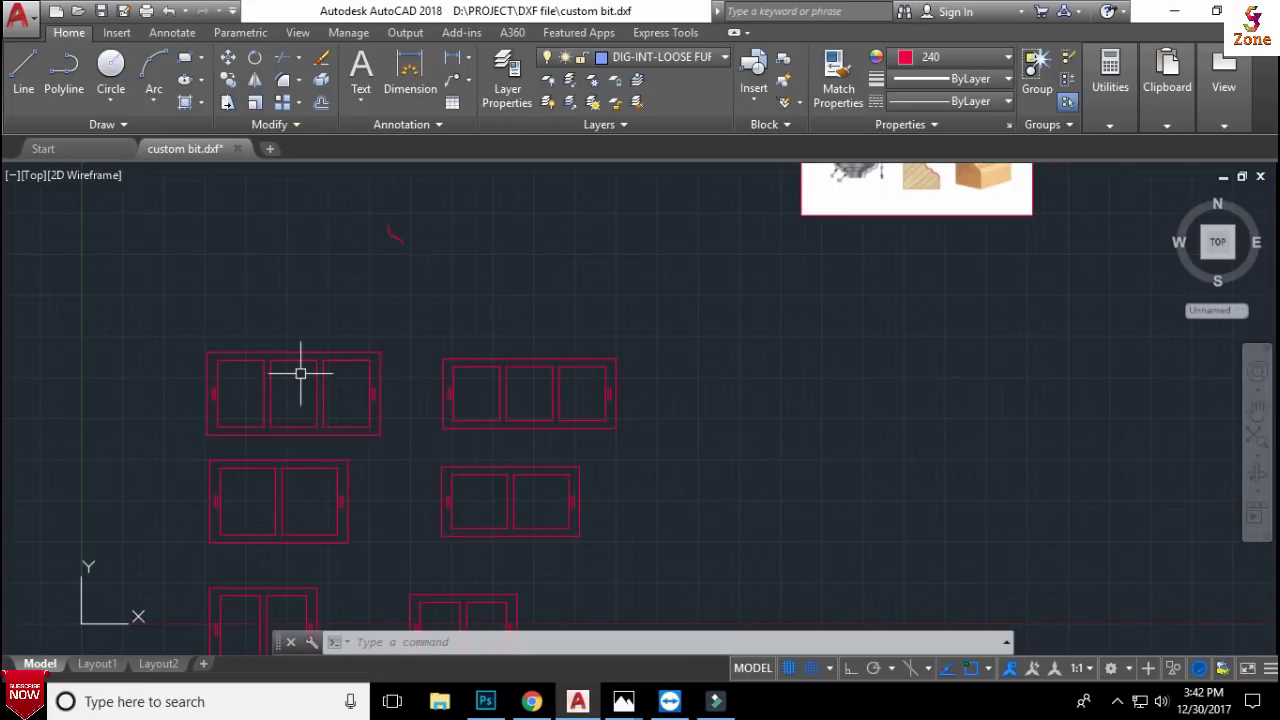
pyautogui.scroll(6, 400, 257)
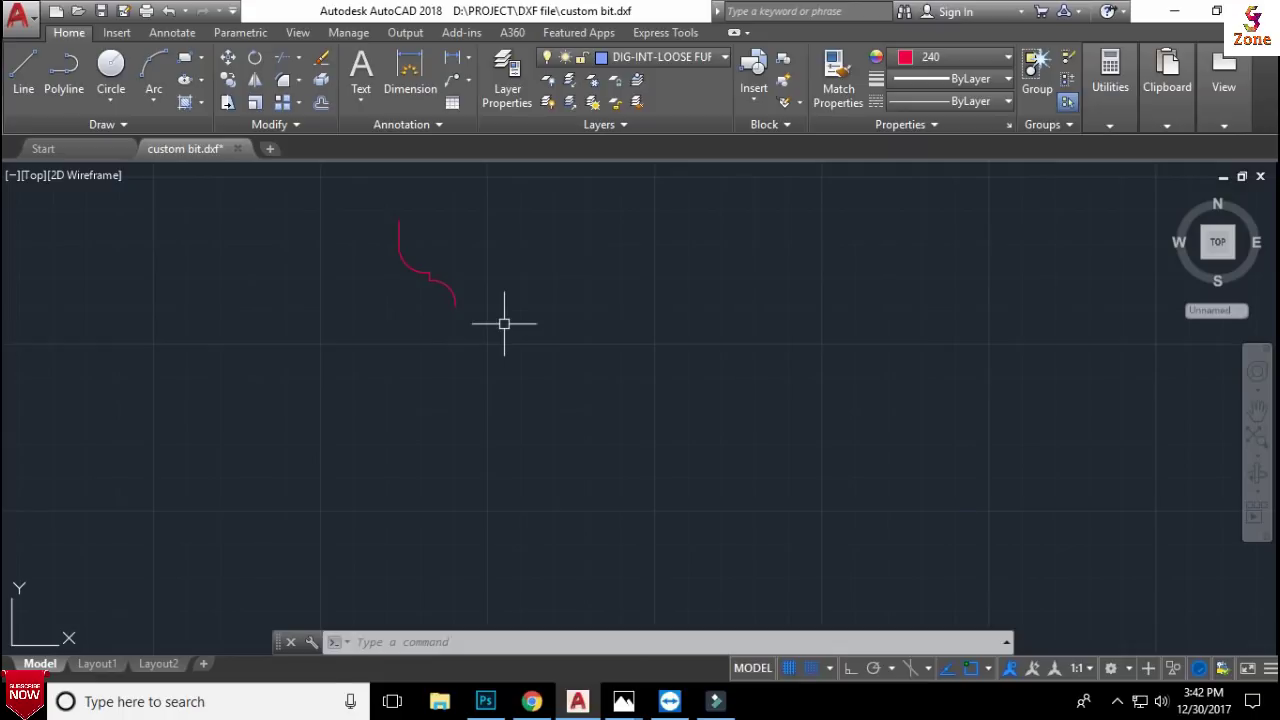
pyautogui.scroll(-3, 504, 323)
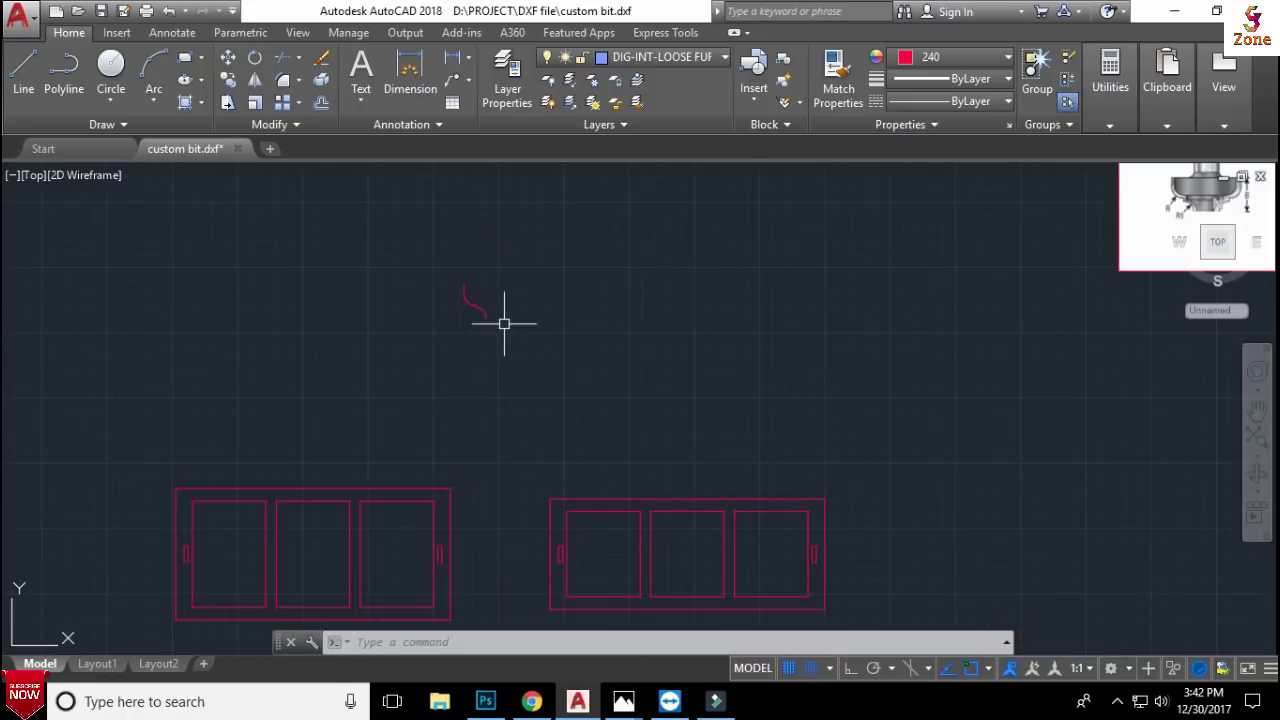
pyautogui.moveTo(504, 323); pyautogui.dragTo(496, 261, button='middle')
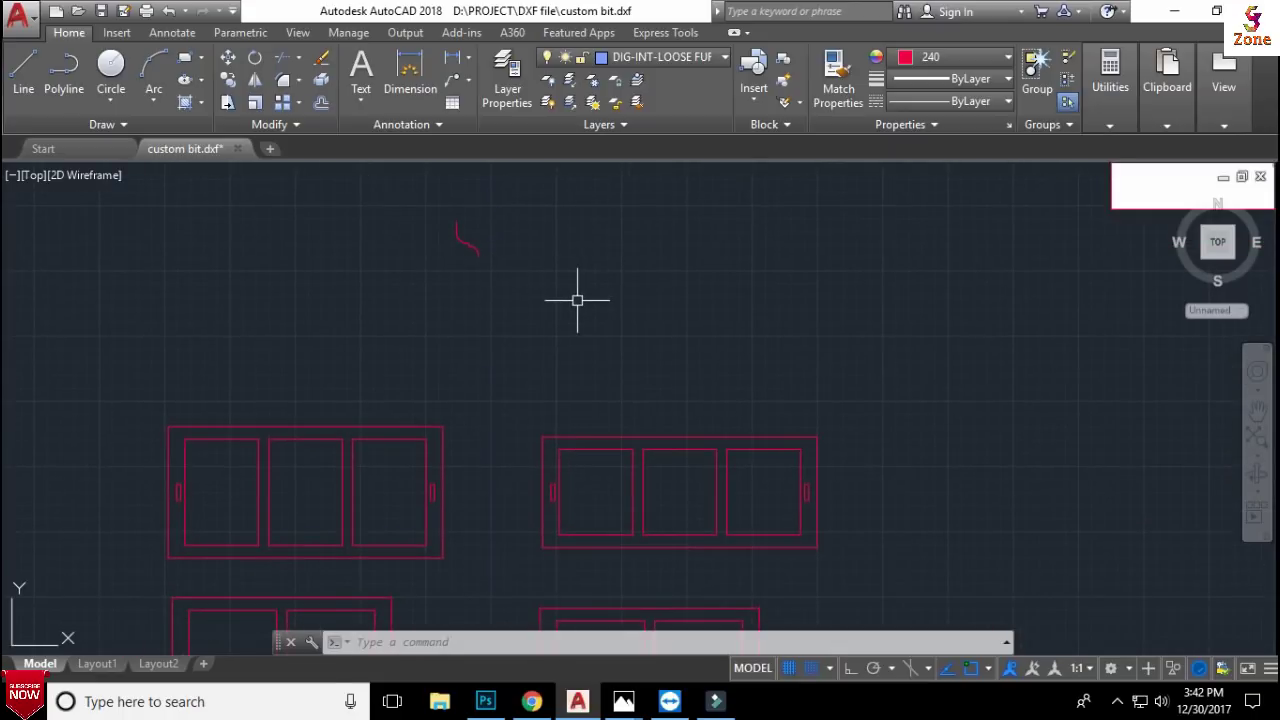
# Save the drawing as custom bit in AutoCAD 2013/LT2013 DXF format in the DXF file folder, replacing the existing file
pyautogui.hotkey('ctrl', 'shift', 's')
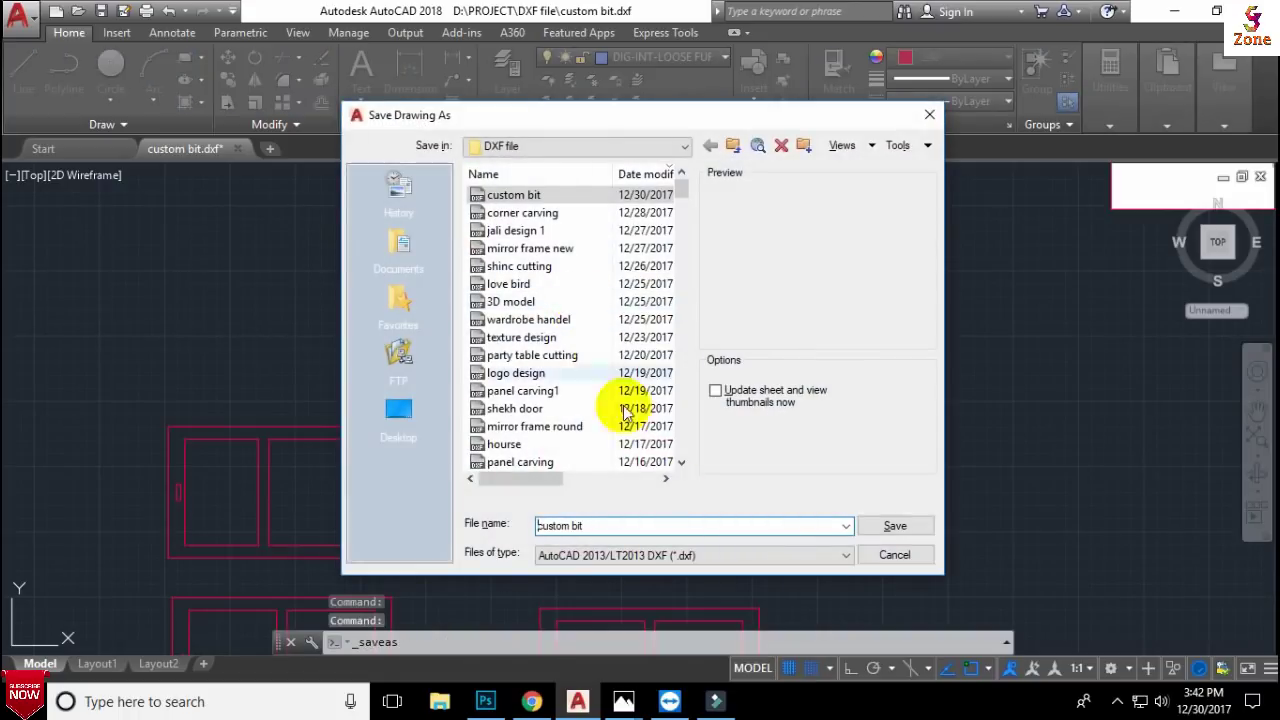
pyautogui.click(566, 567)
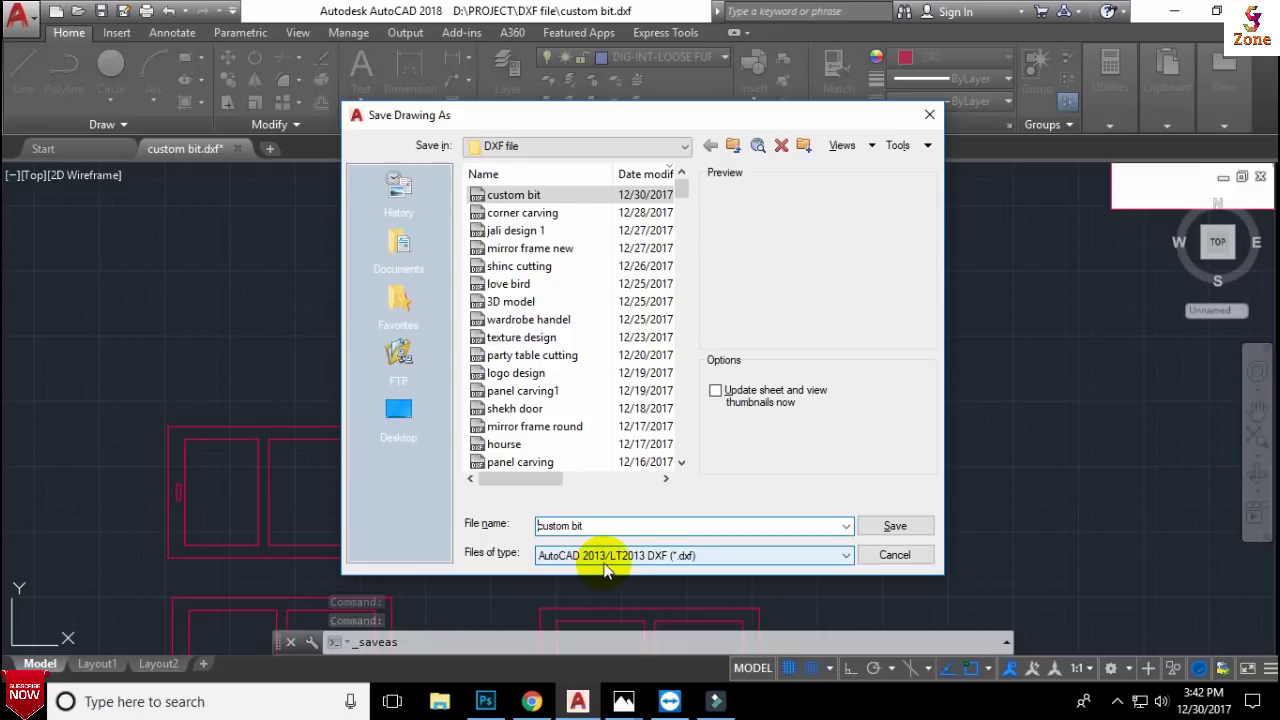
pyautogui.click(870, 527)
pyautogui.click(602, 391)
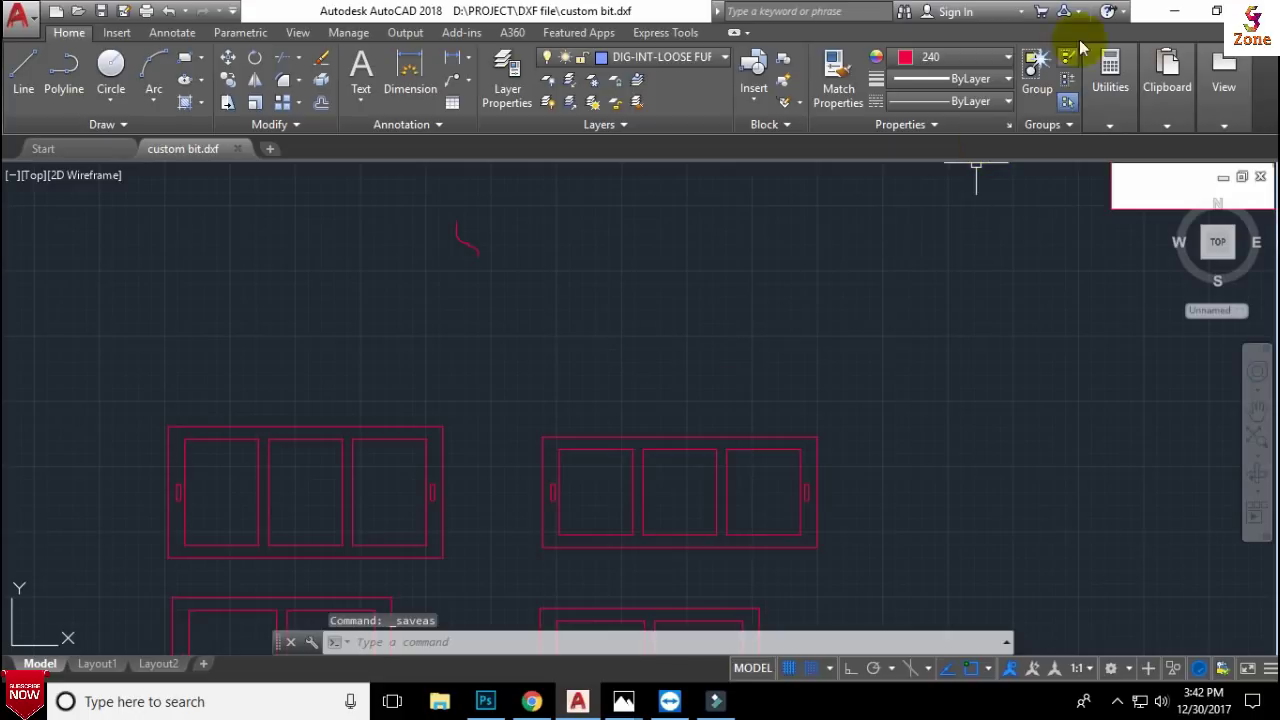
# Minimize AutoCAD and launch Autodesk ArtCAM from the desktop
pyautogui.click(1174, 11)
pyautogui.click(503, 507)
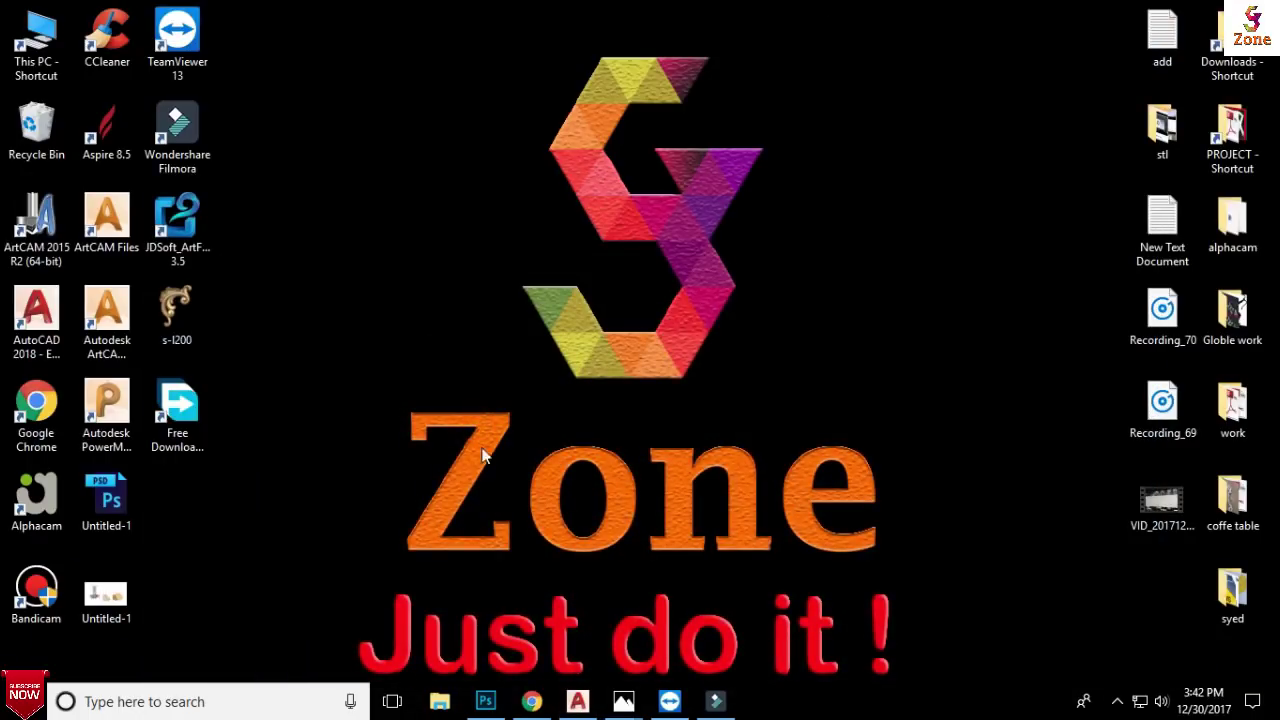
pyautogui.doubleClick(106, 318)
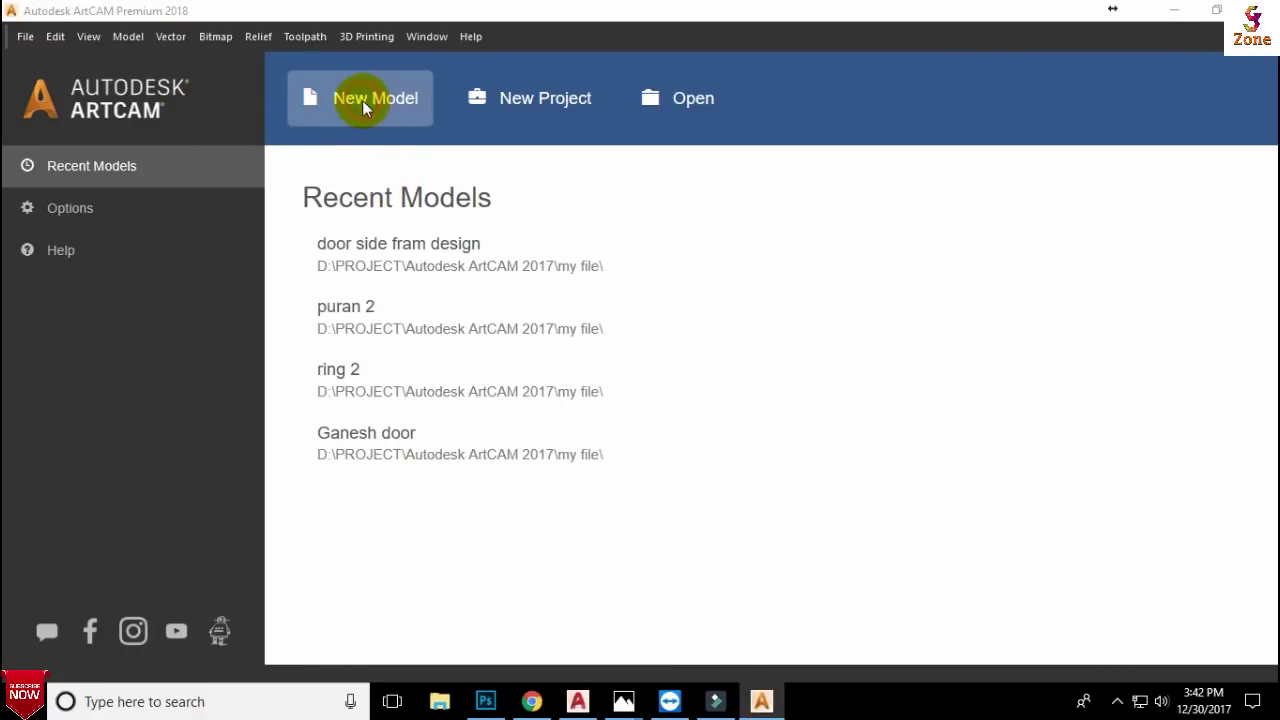
# Create a new model 1315 mm wide and 630 mm high
pyautogui.click(365, 100)
pyautogui.click(795, 482)
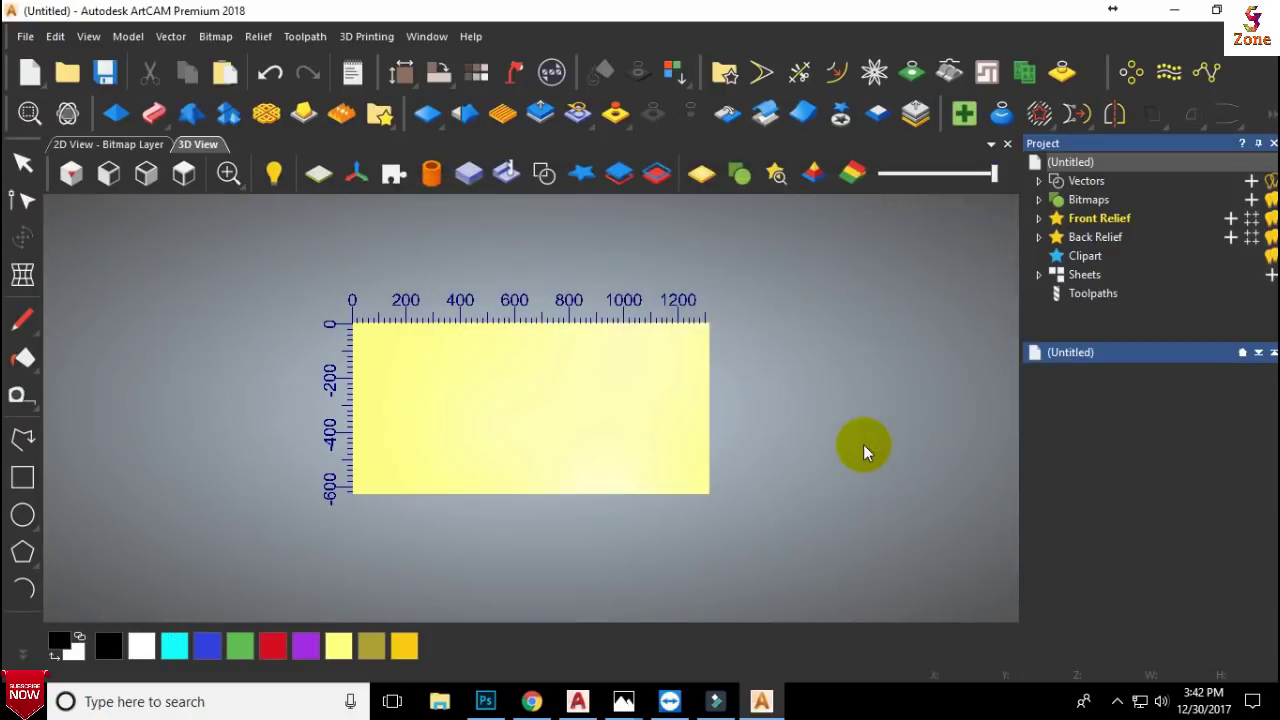
pyautogui.scroll(1, 533, 435)
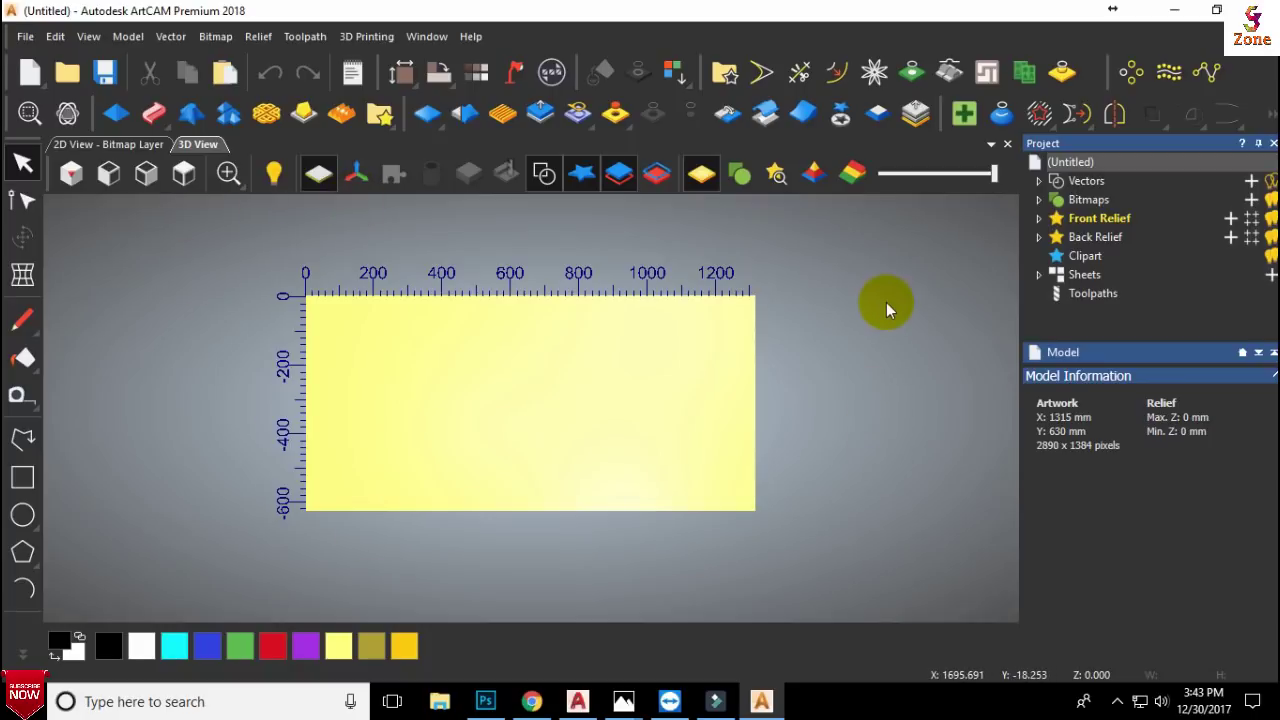
# Import the custom bit DXF vectors into the current layer in millimetres, centred in the model with automatic rejoining at 0.01 mm tolerance
pyautogui.click(174, 40)
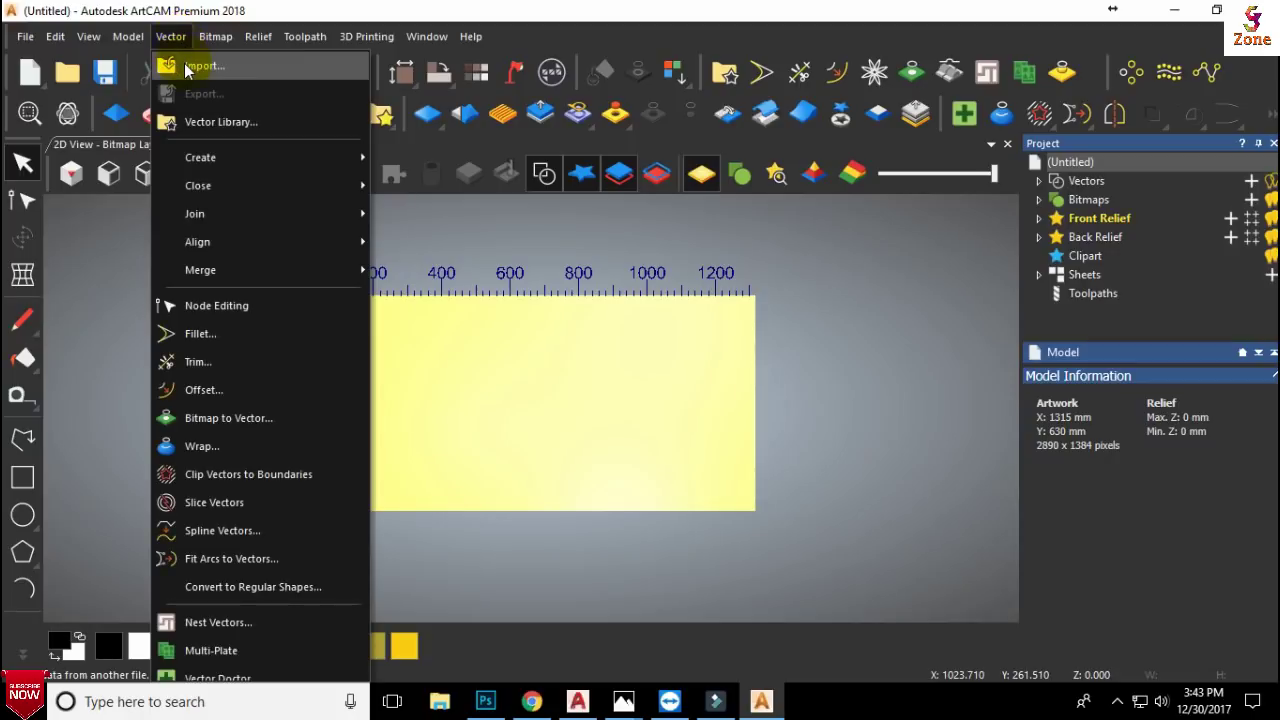
pyautogui.click(189, 66)
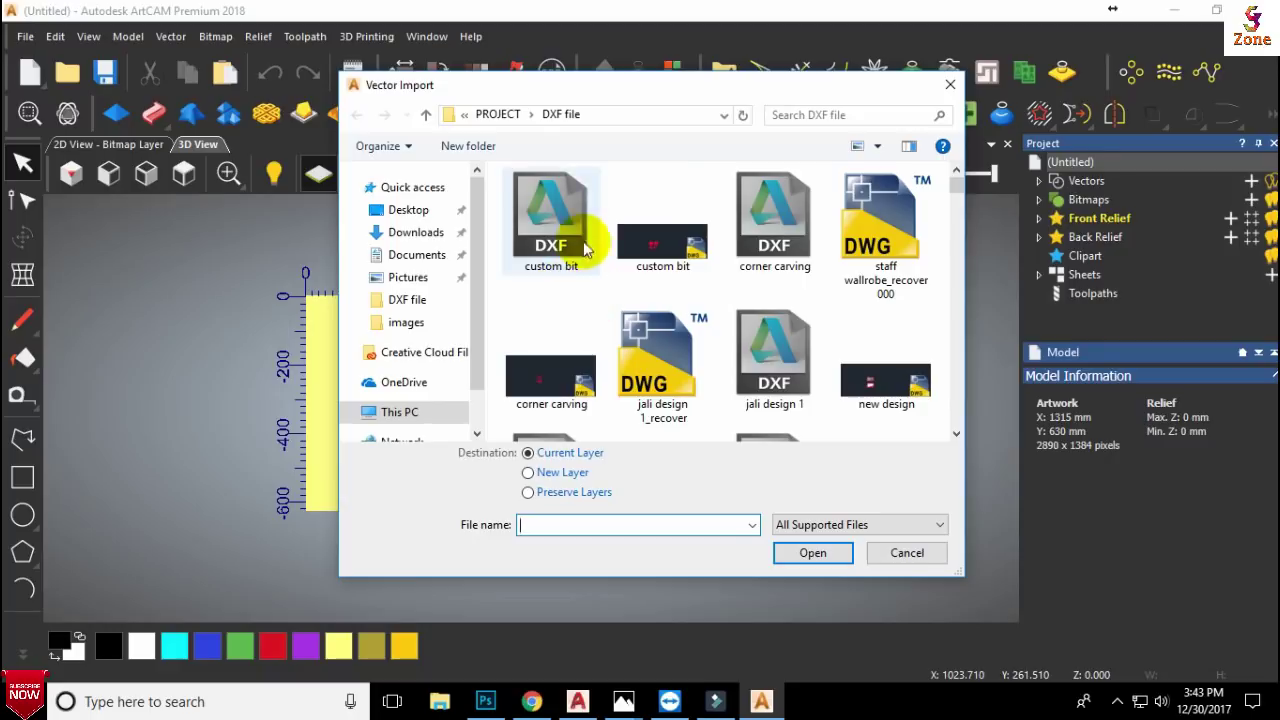
pyautogui.click(553, 228)
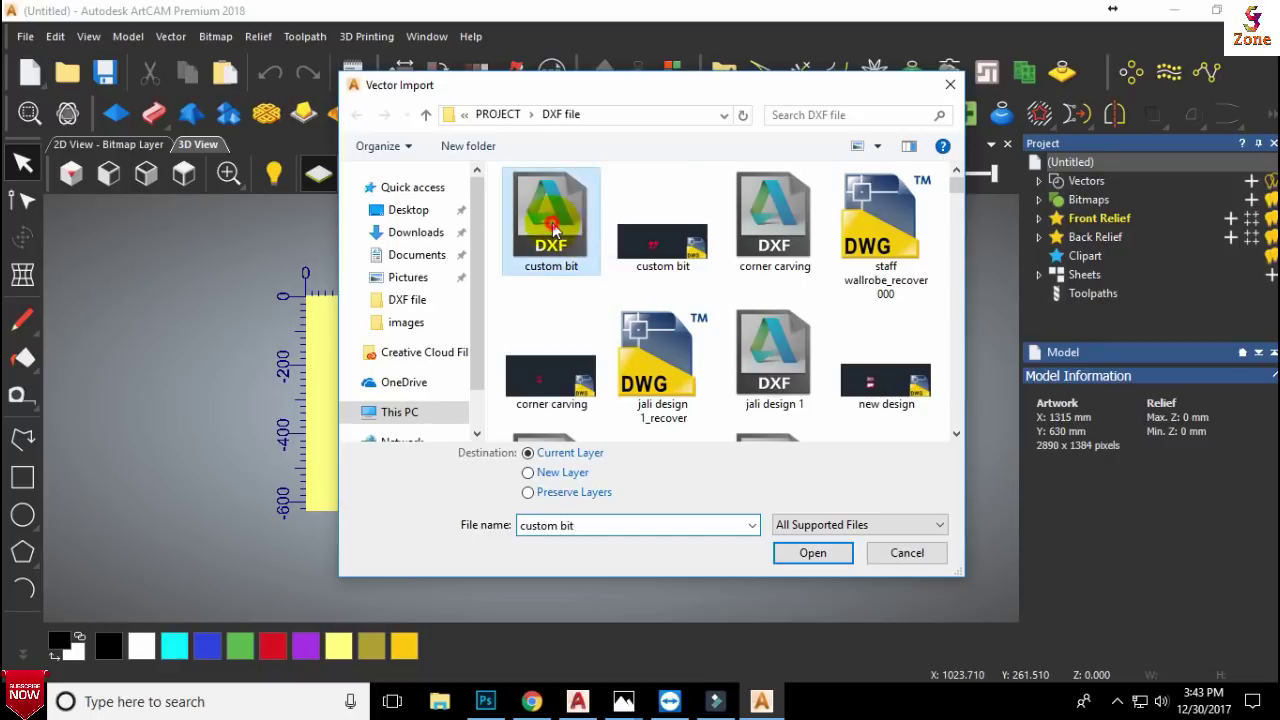
pyautogui.click(837, 551)
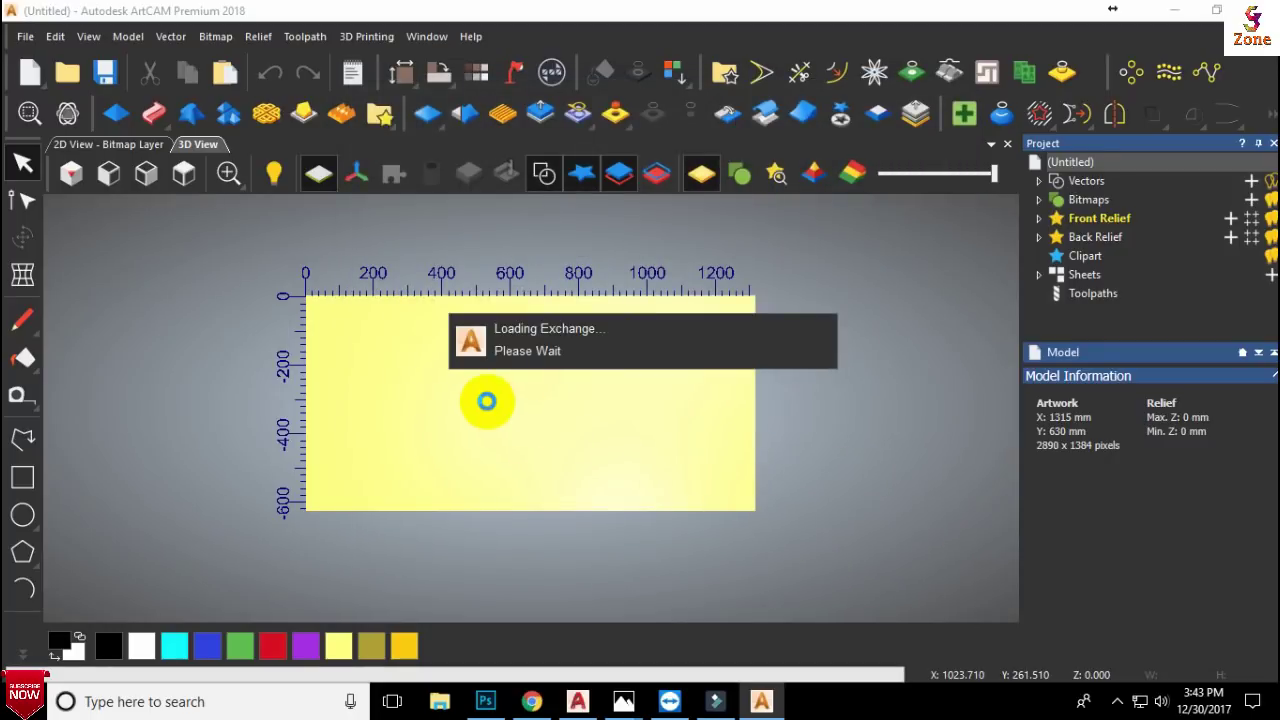
pyautogui.click(476, 392)
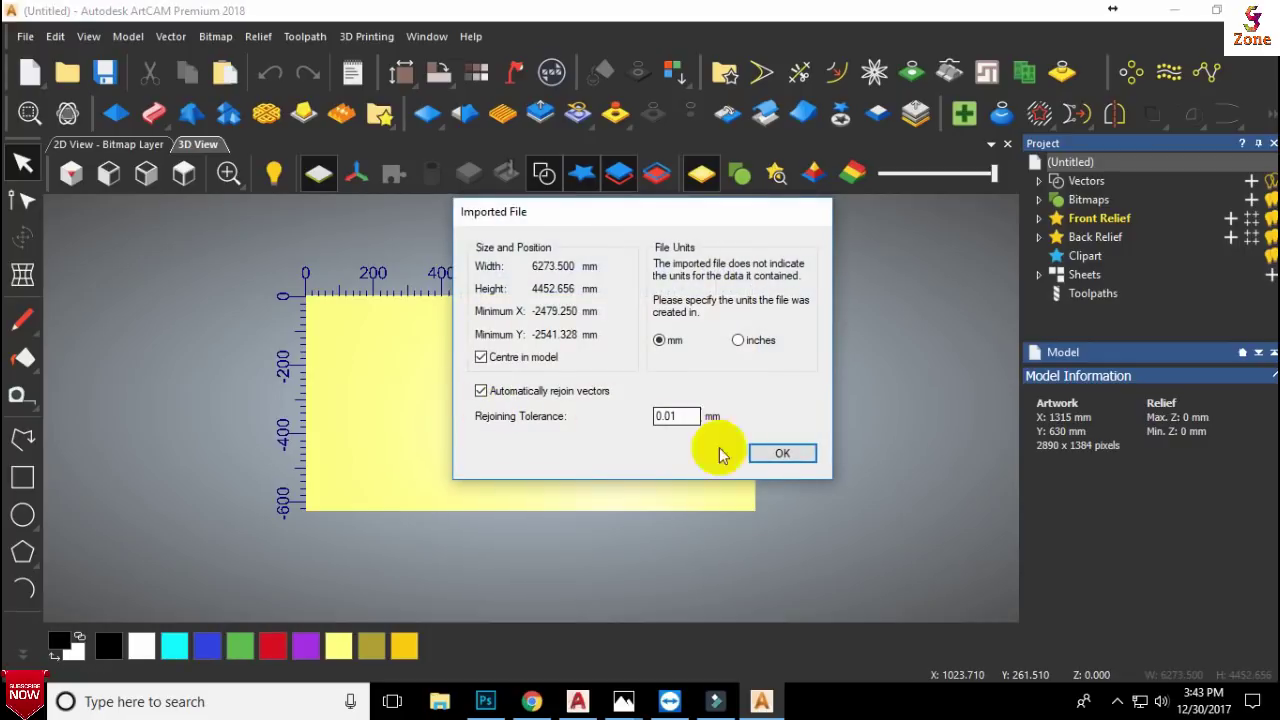
pyautogui.click(777, 453)
pyautogui.scroll(-4, 560, 385)
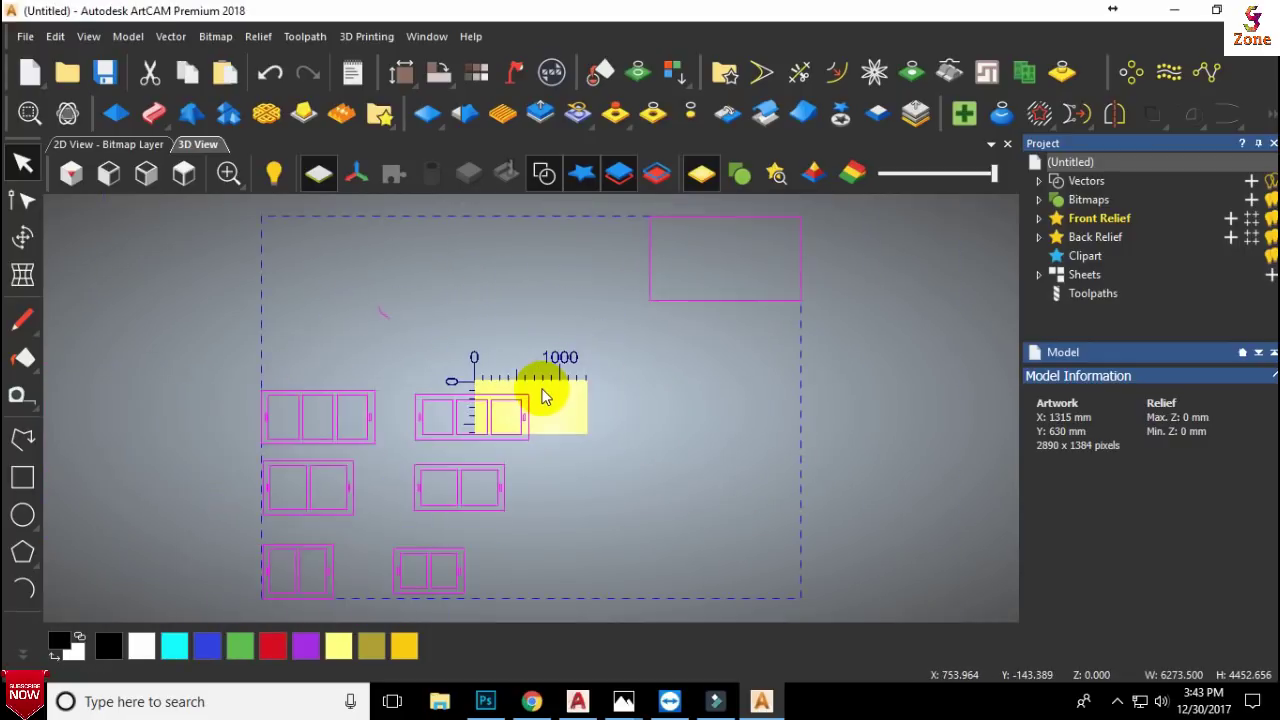
# Deselect the imported vectors and delete the large empty rectangle above and right of the model area
pyautogui.click(630, 340)
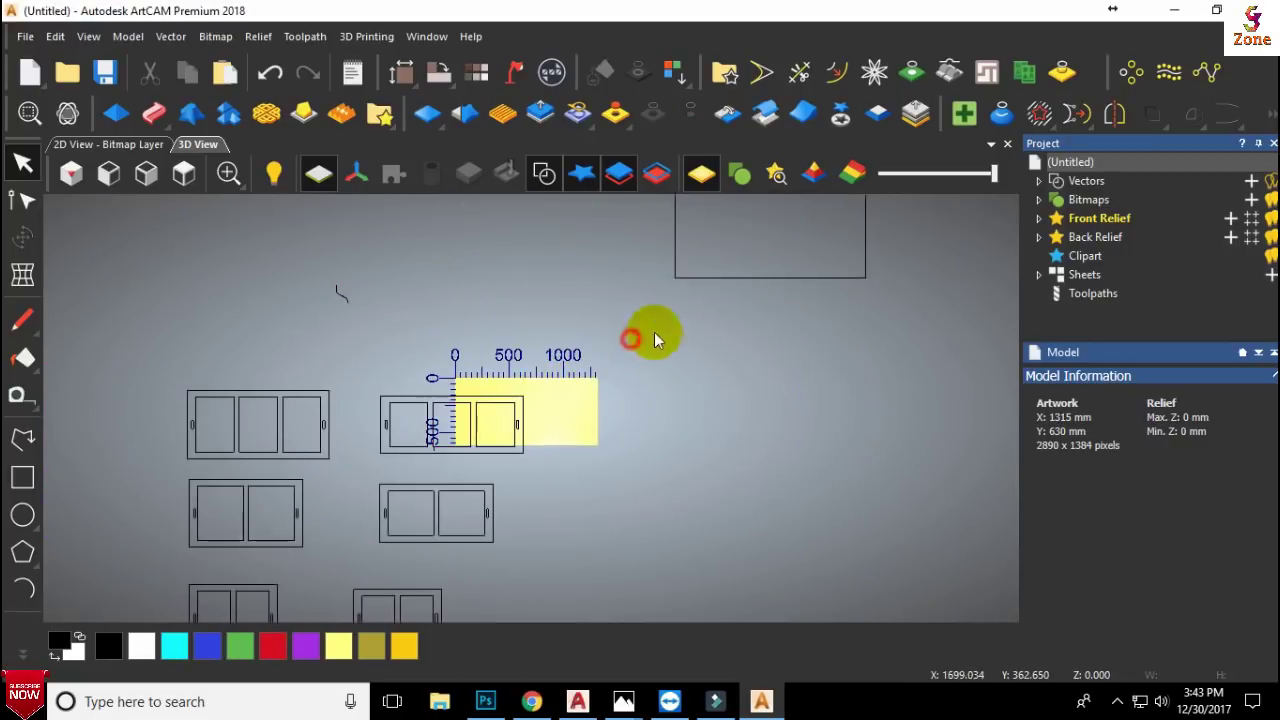
pyautogui.click(697, 279)
pyautogui.press('Delete')
pyautogui.scroll(-1, 700, 330)
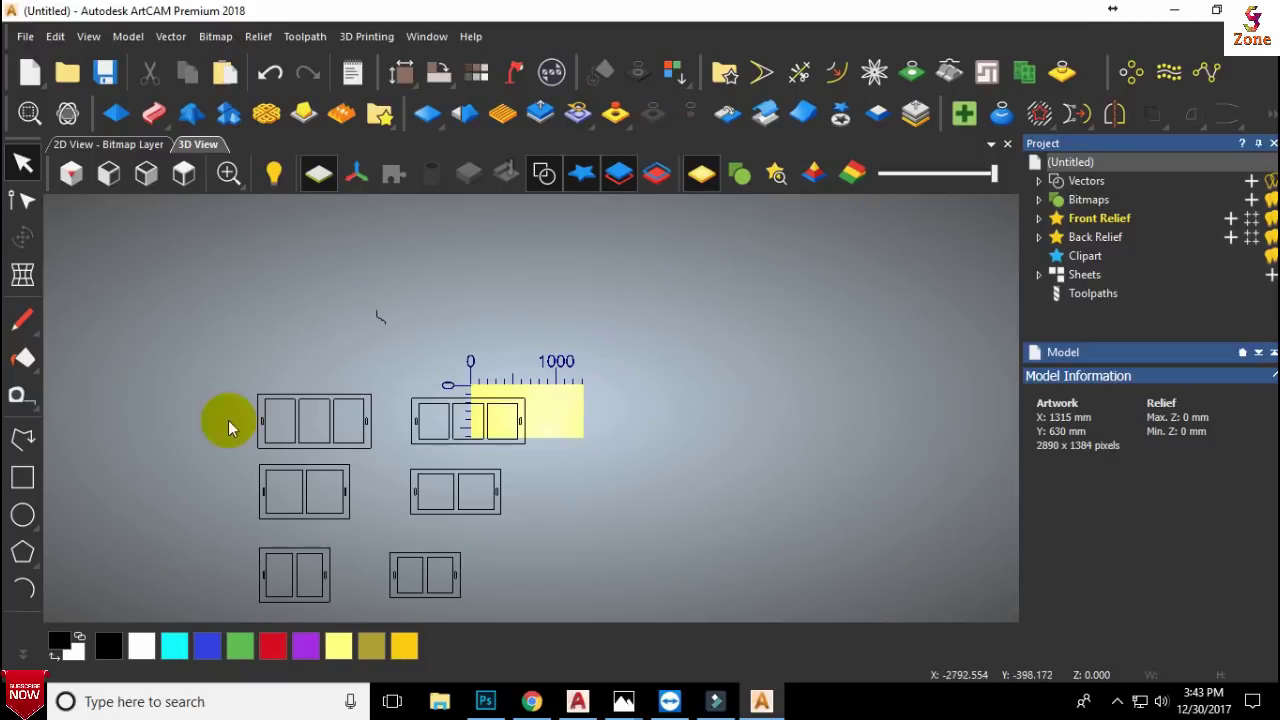
# Move the panel layouts so that the upper-left three-panel door layout sits exactly on the model area
pyautogui.scroll(-1, 271, 362)
pyautogui.moveTo(271, 370); pyautogui.dragTo(553, 546)
pyautogui.moveTo(380, 401); pyautogui.dragTo(550, 476)
pyautogui.moveTo(601, 437)
pyautogui.mouseDown()
pyautogui.moveTo(471, 523)
pyautogui.moveTo(543, 377)
pyautogui.mouseUp()
# Centre the router bit profile curve in the model, inside the middle door panel
pyautogui.scroll(2, 543, 377)
pyautogui.click(348, 300)
pyautogui.click(348, 303)
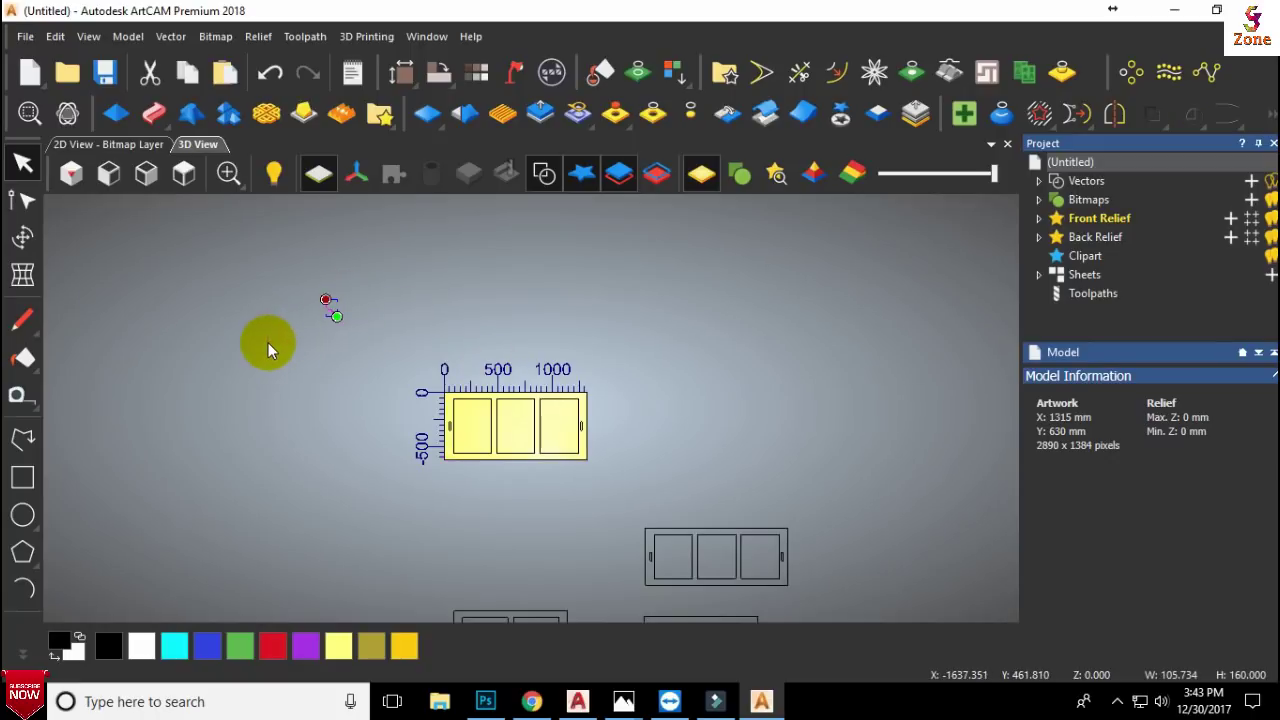
pyautogui.press('F9')
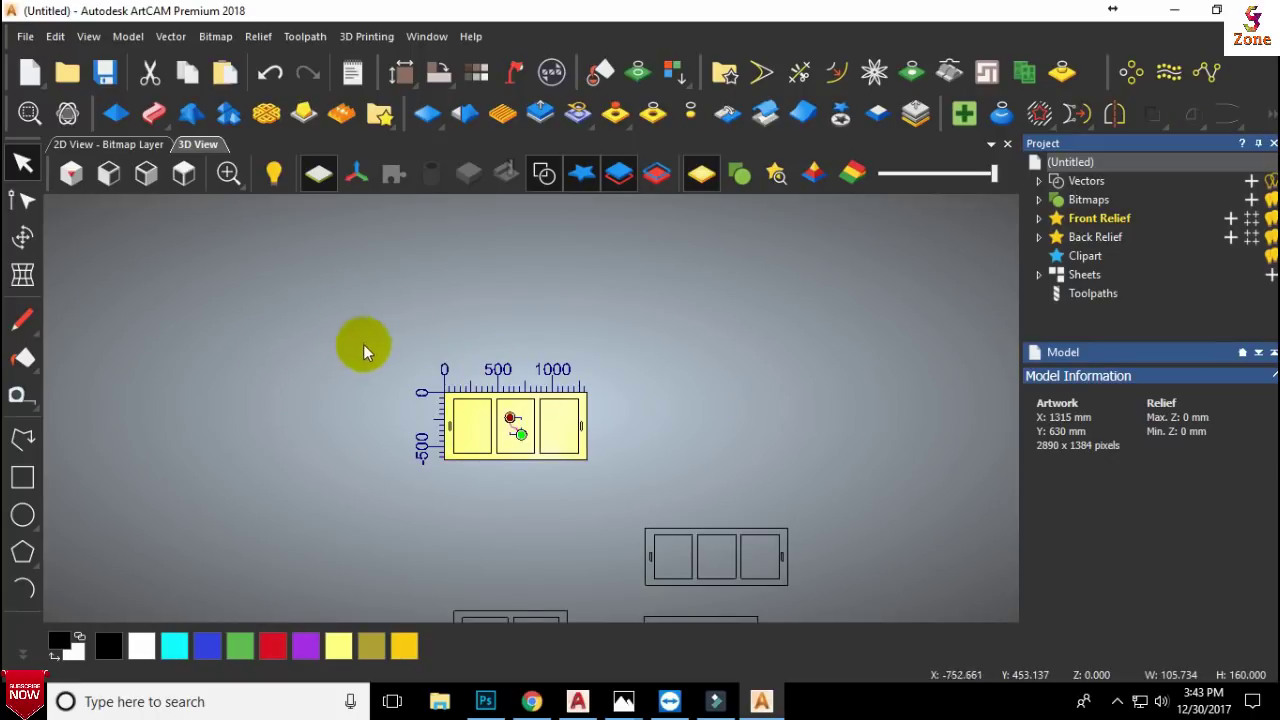
pyautogui.scroll(4, 508, 423)
pyautogui.scroll(1, 492, 398)
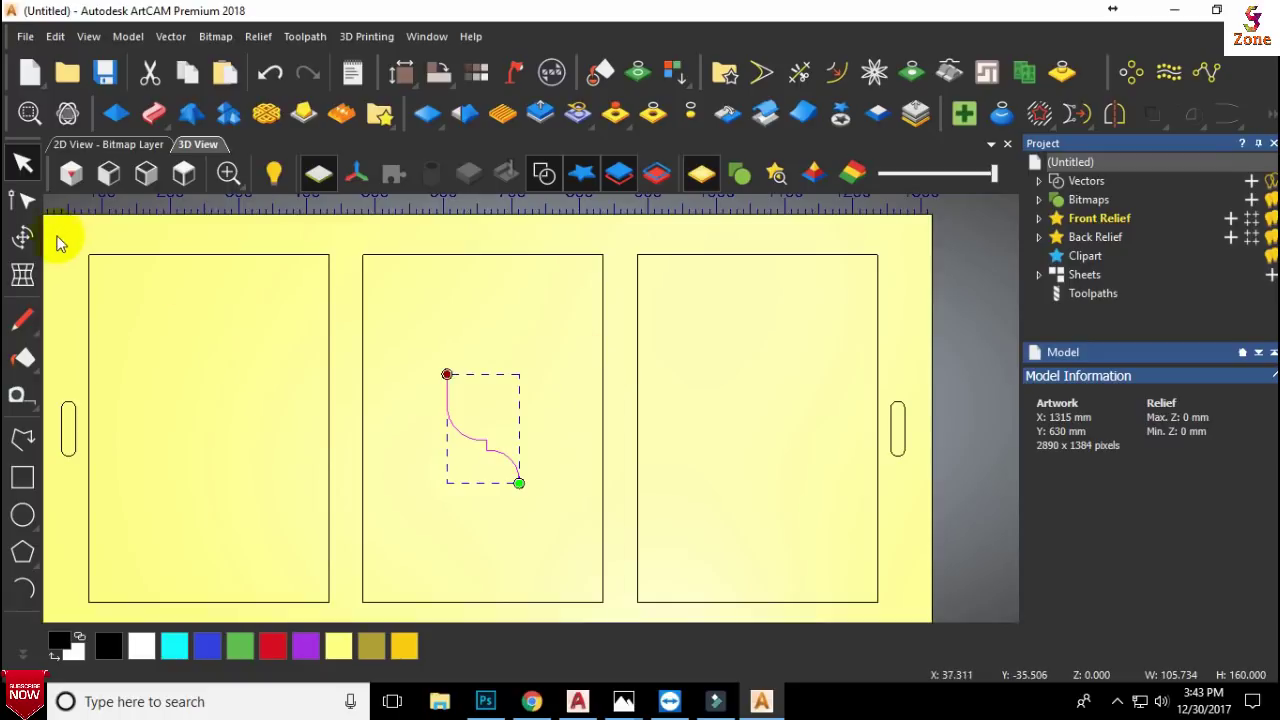
# Scale the bit profile curve to a height of 12 mm while maintaining its aspect ratio
pyautogui.click(23, 237)
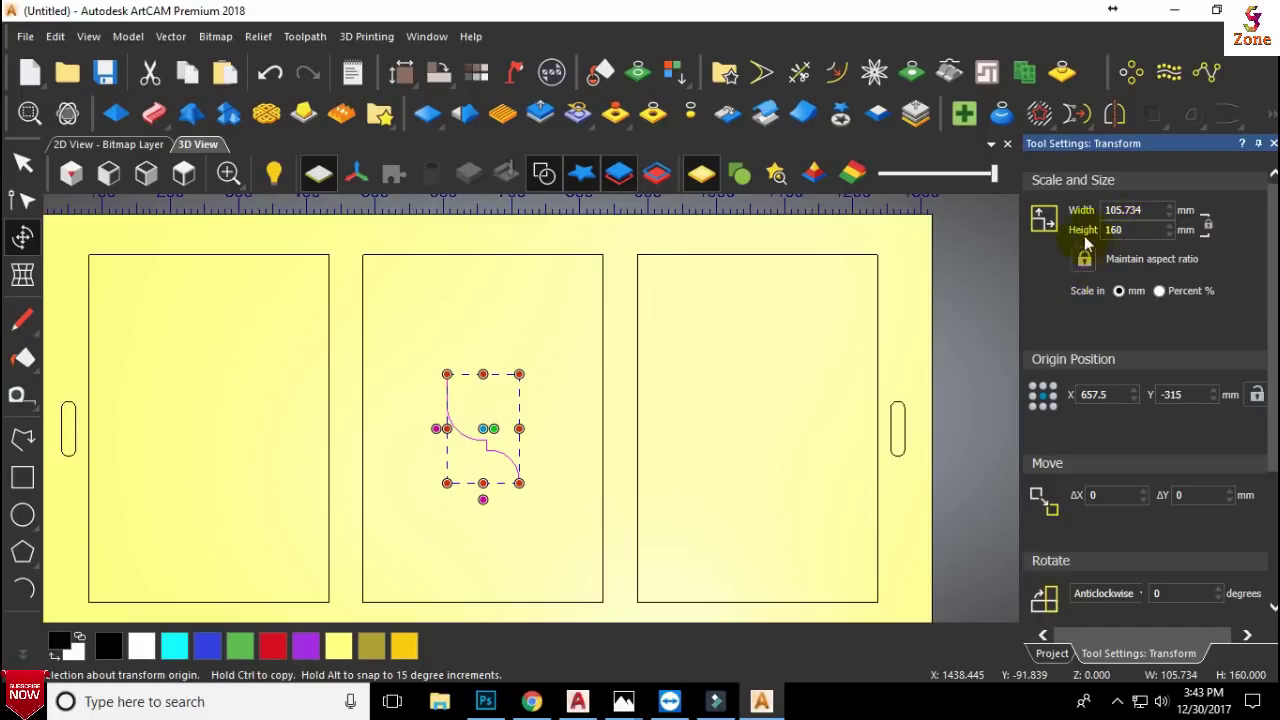
pyautogui.click(1137, 232)
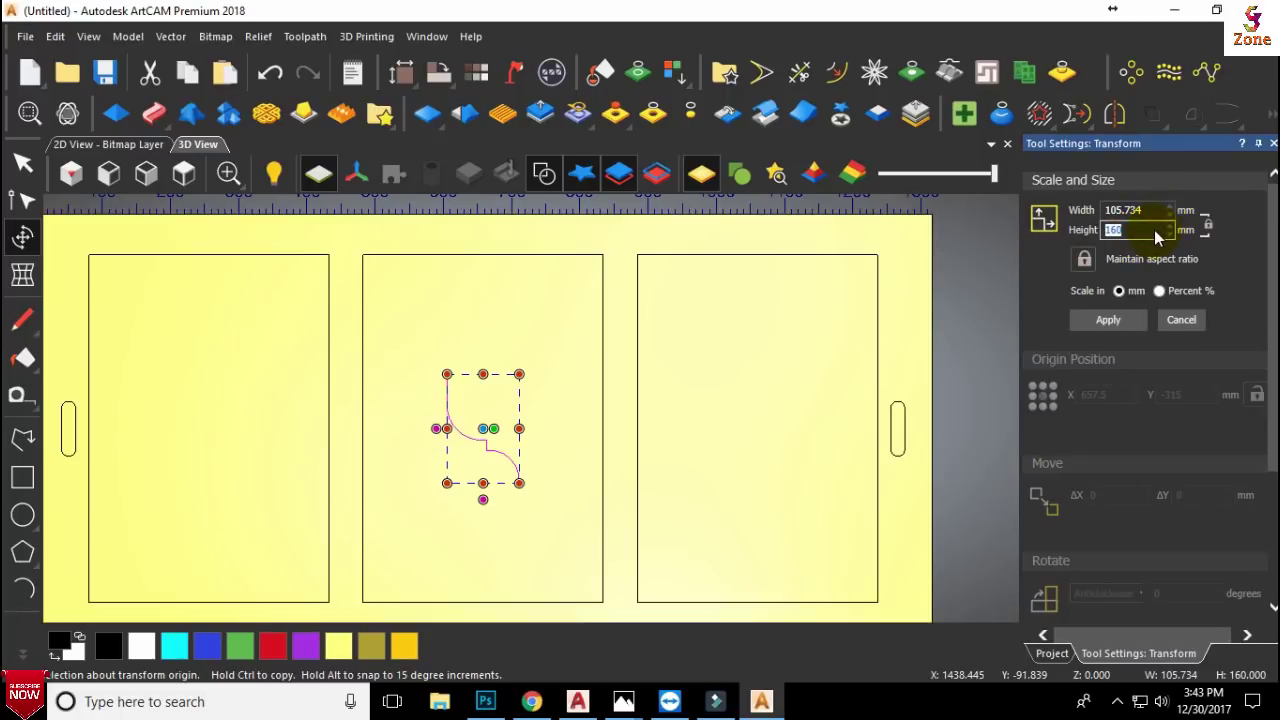
pyautogui.click(1107, 320)
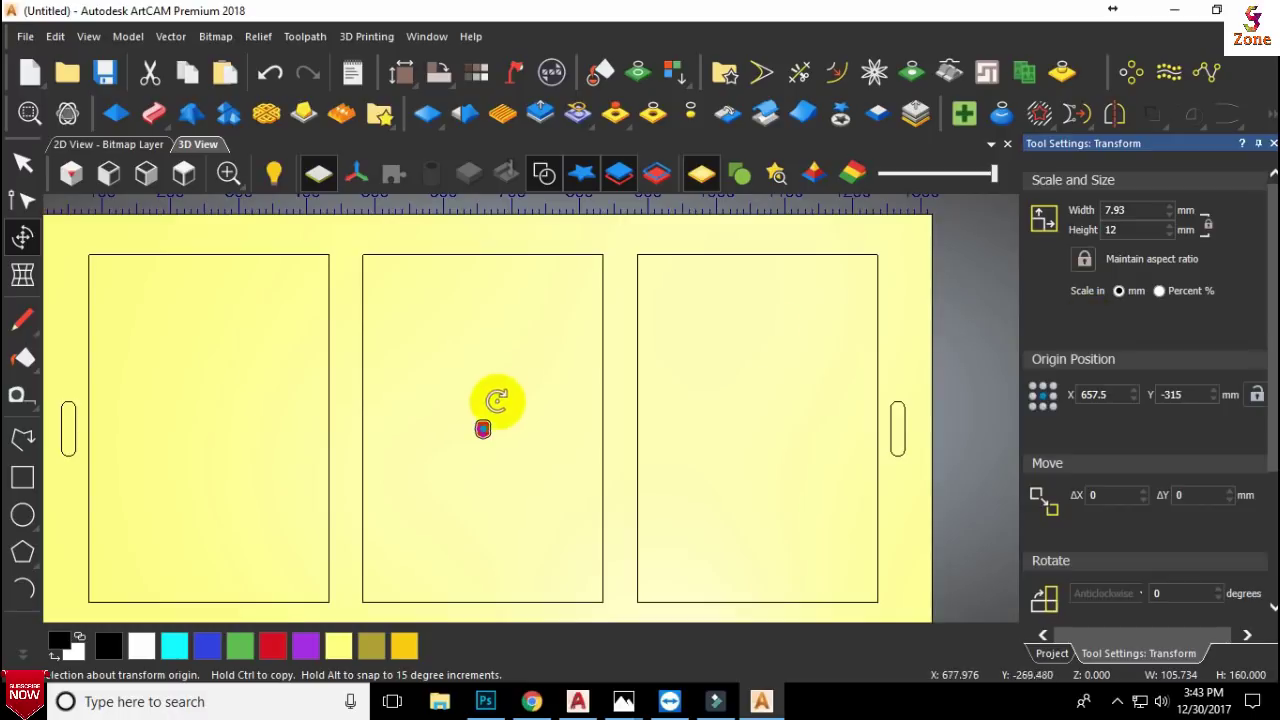
pyautogui.scroll(5, 488, 430)
pyautogui.scroll(3, 446, 387)
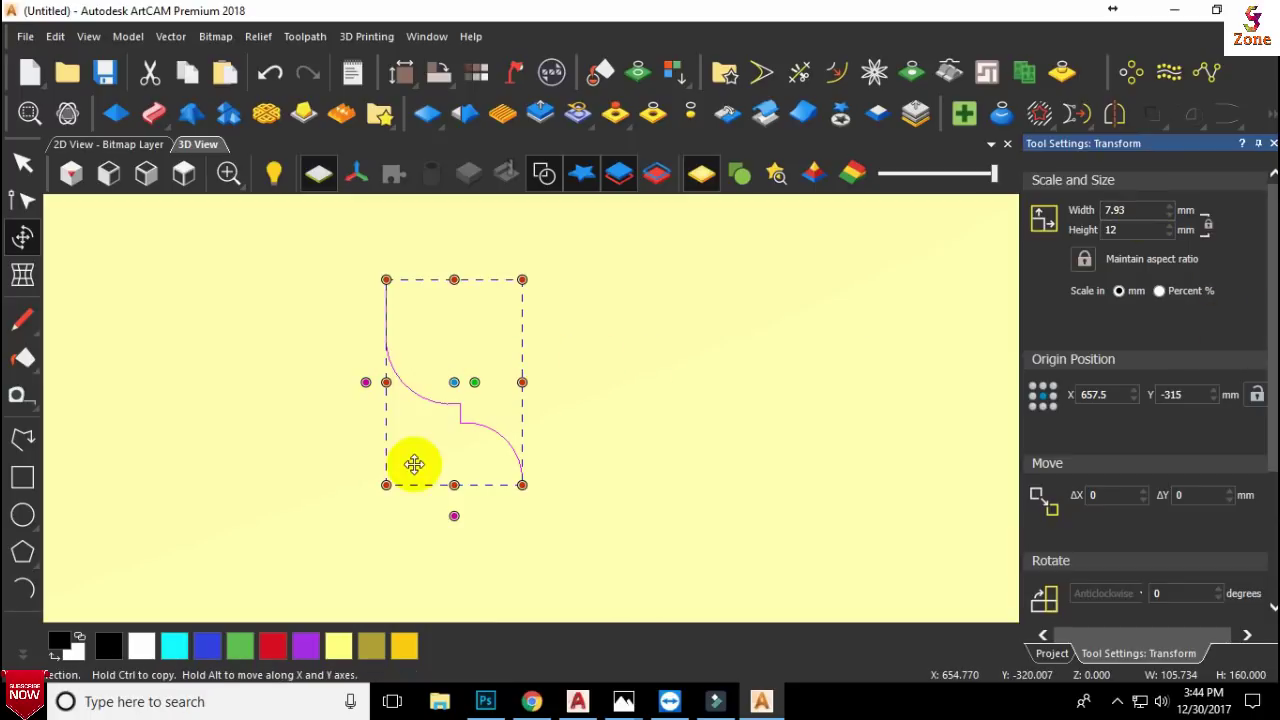
pyautogui.scroll(1, 417, 460)
pyautogui.press('Escape')
# Create a rectangle 11 mm wide and 12 mm high around the bit profile, centred at X 657.5, Y -315
pyautogui.scroll(-1, 600, 389)
pyautogui.moveTo(631, 250); pyautogui.dragTo(424, 490)
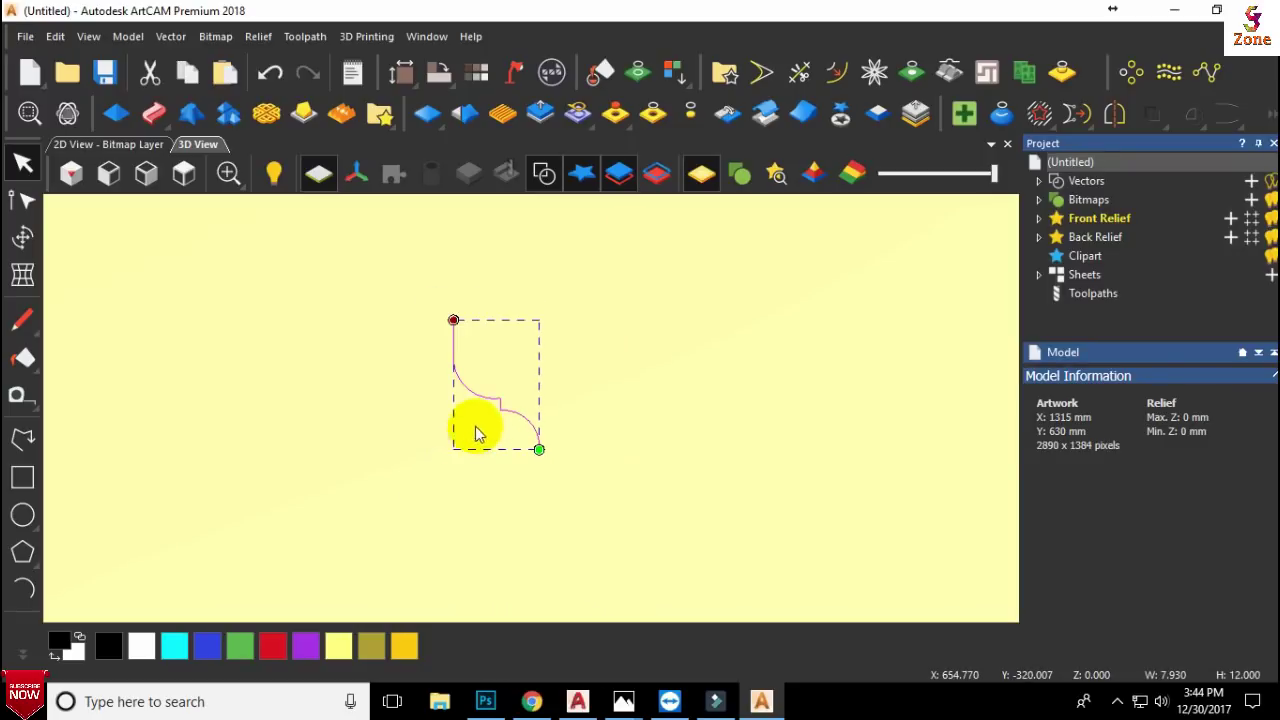
pyautogui.click(22, 479)
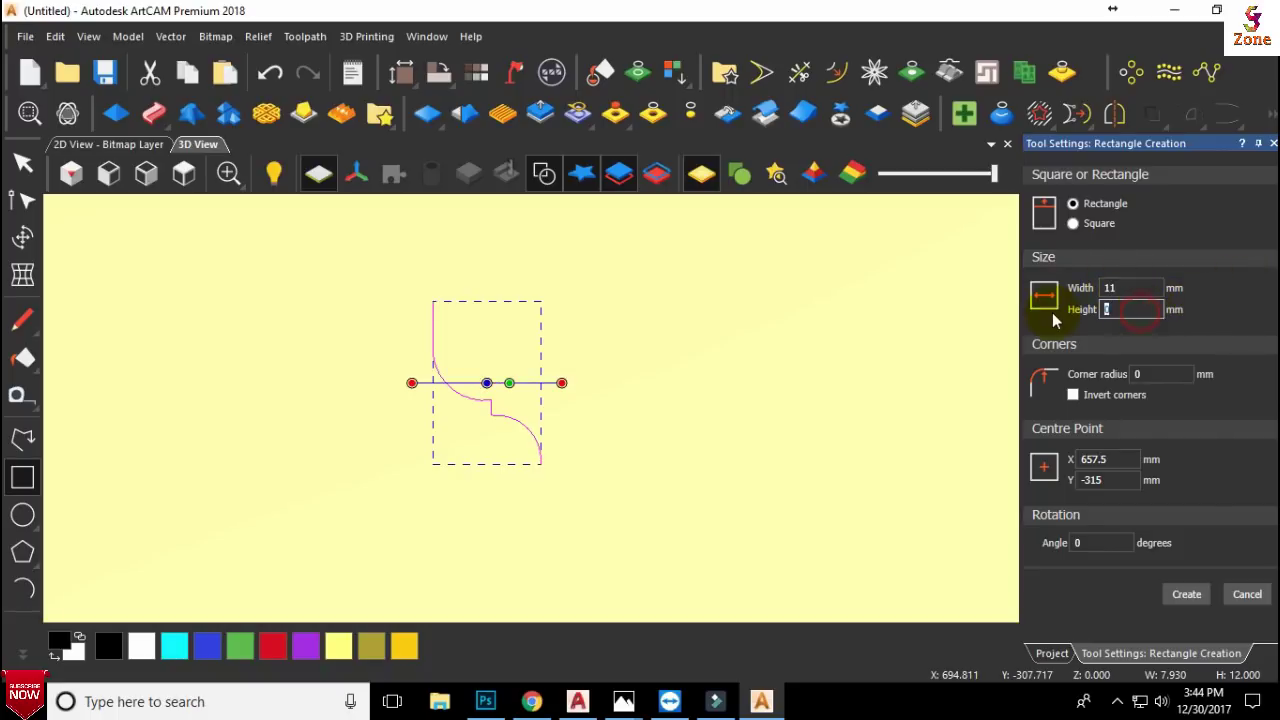
pyautogui.write('12')
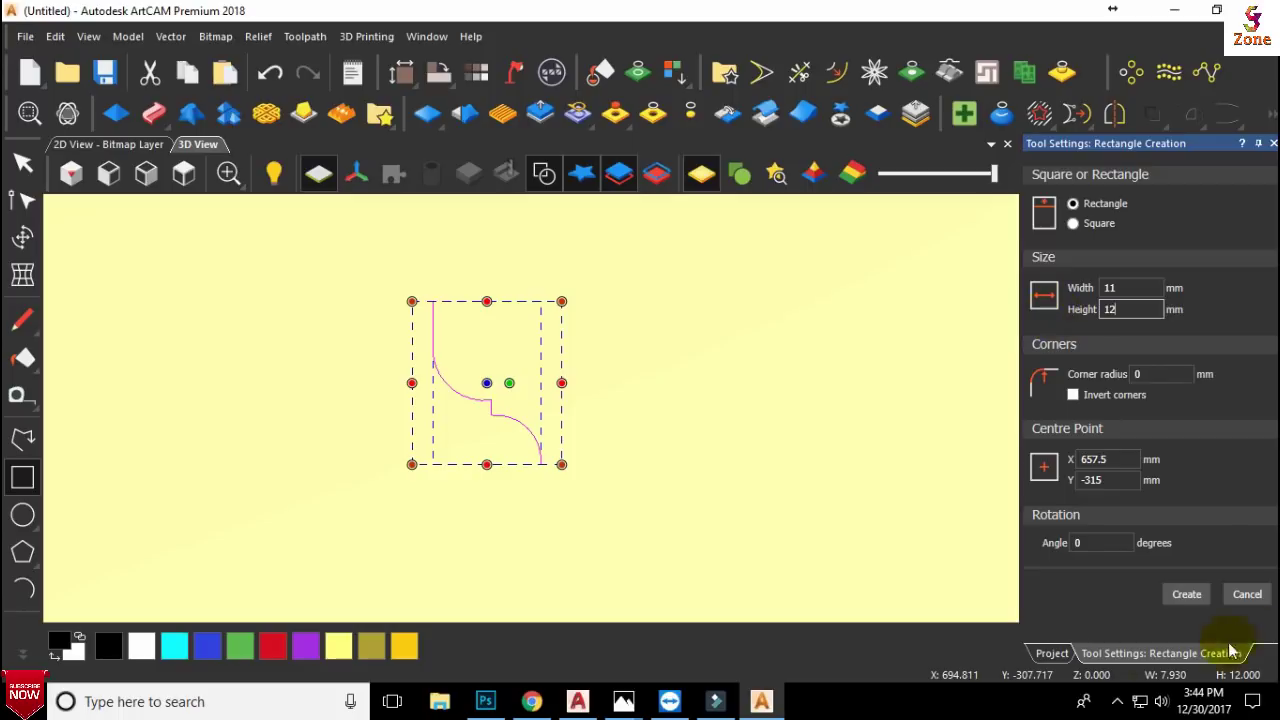
pyautogui.click(1186, 594)
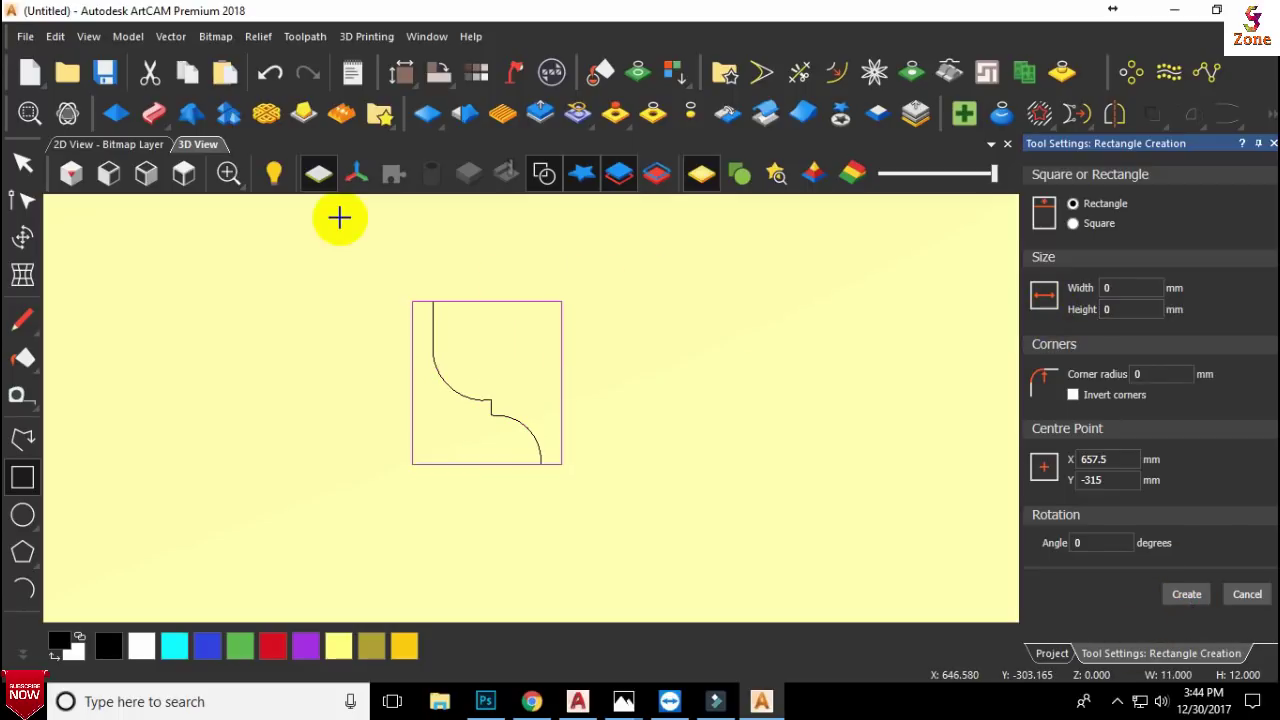
pyautogui.click(23, 163)
# Move the rectangle so its upper-left corner meets the profile's upper end, and check the alignment at both ends
pyautogui.click(449, 294)
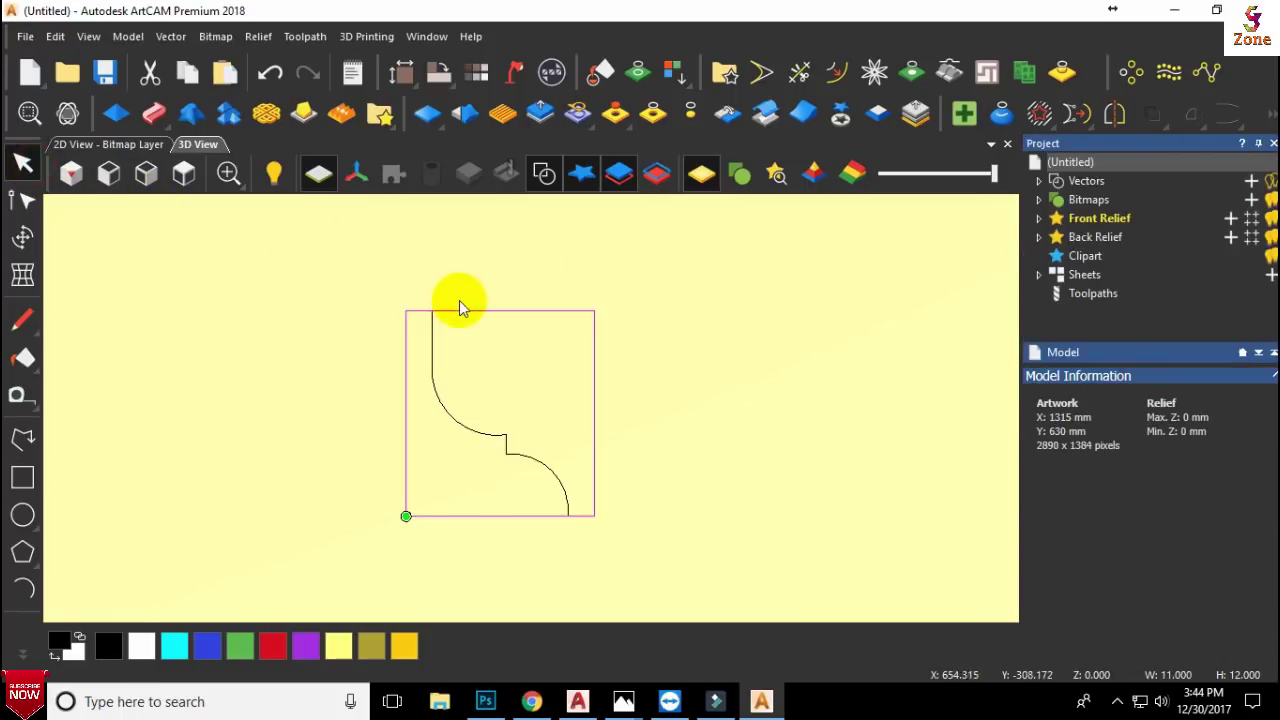
pyautogui.moveTo(449, 309); pyautogui.dragTo(471, 314)
pyautogui.scroll(4, 440, 312)
pyautogui.scroll(2, 380, 280)
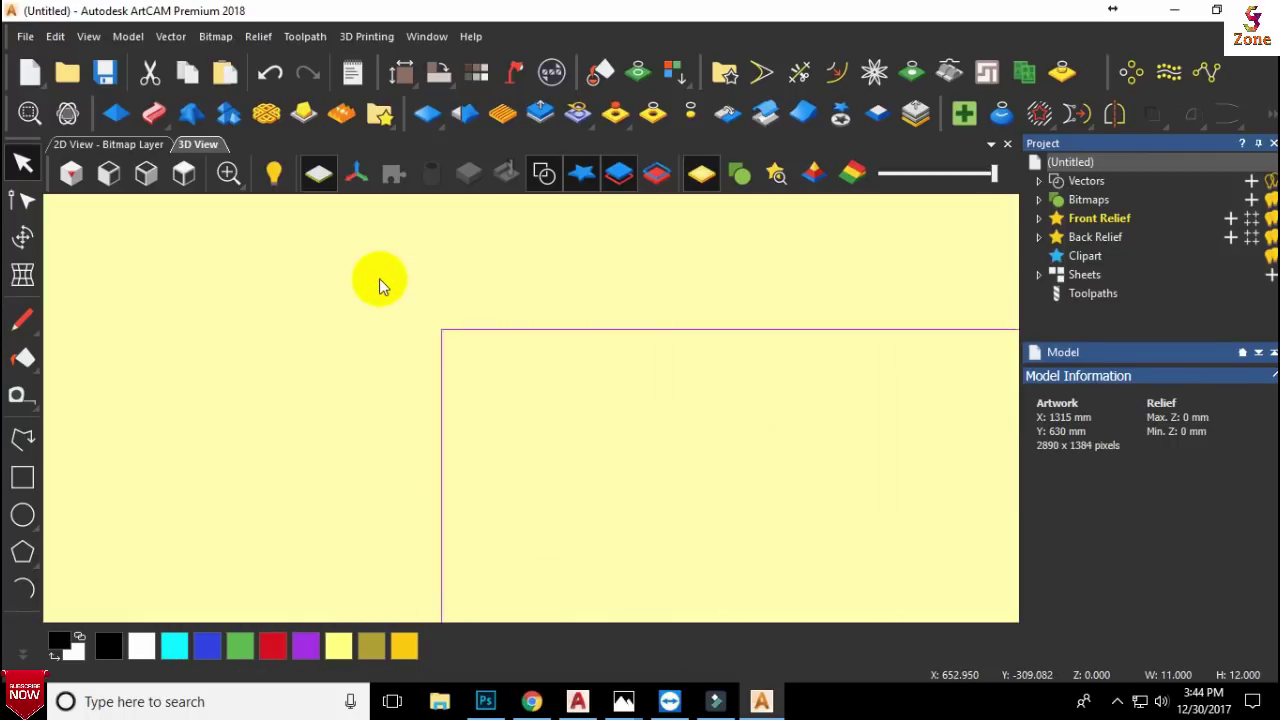
pyautogui.scroll(3, 463, 346)
pyautogui.scroll(2, 371, 306)
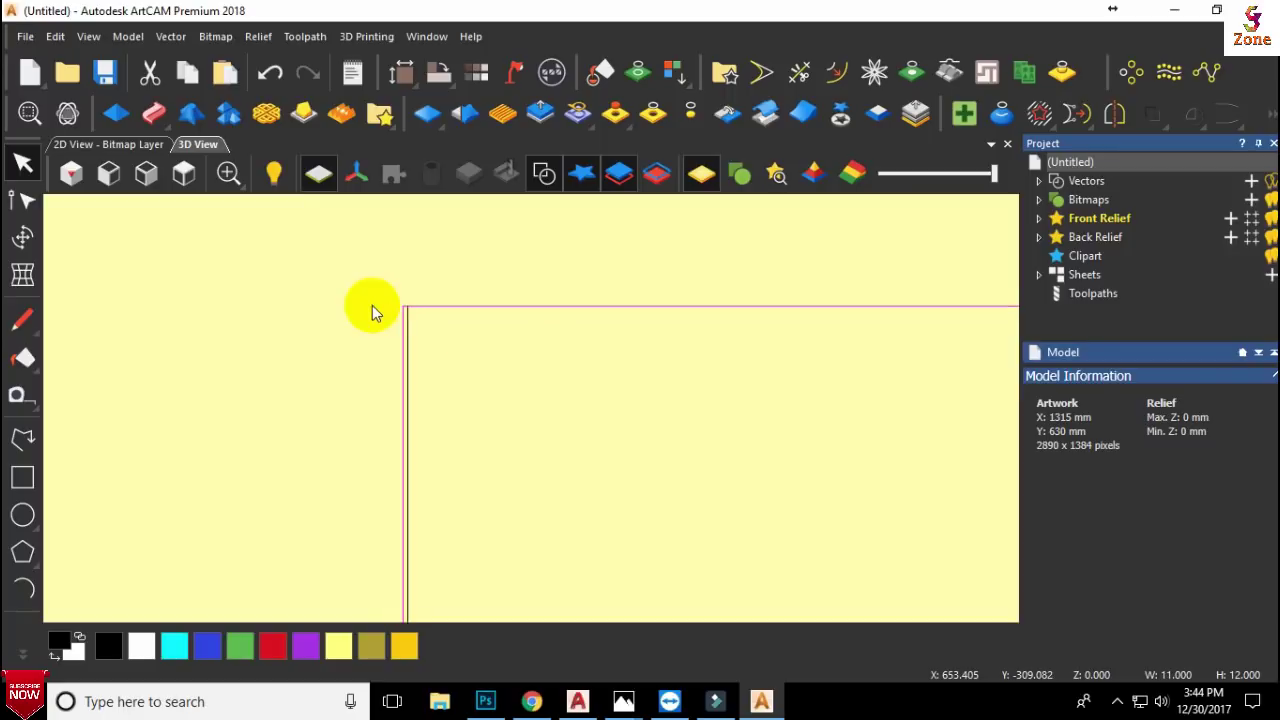
pyautogui.scroll(1, 409, 306)
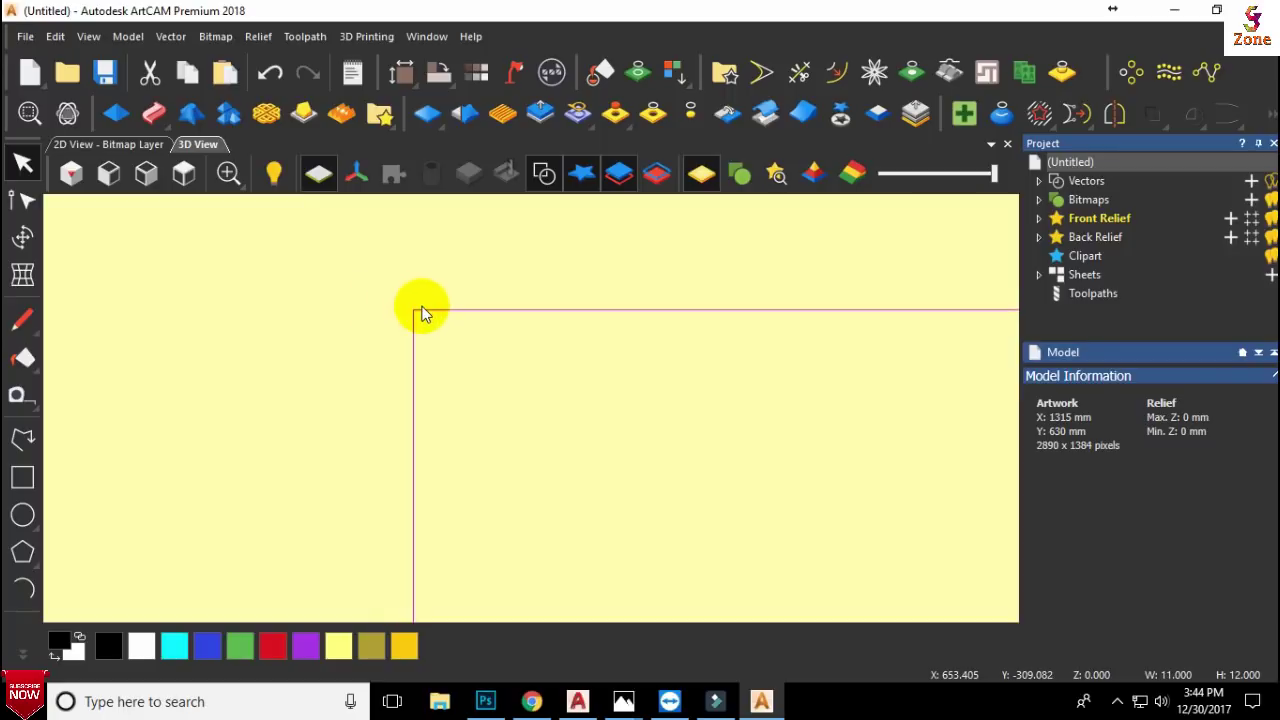
pyautogui.scroll(-5, 423, 309)
pyautogui.scroll(6, 603, 571)
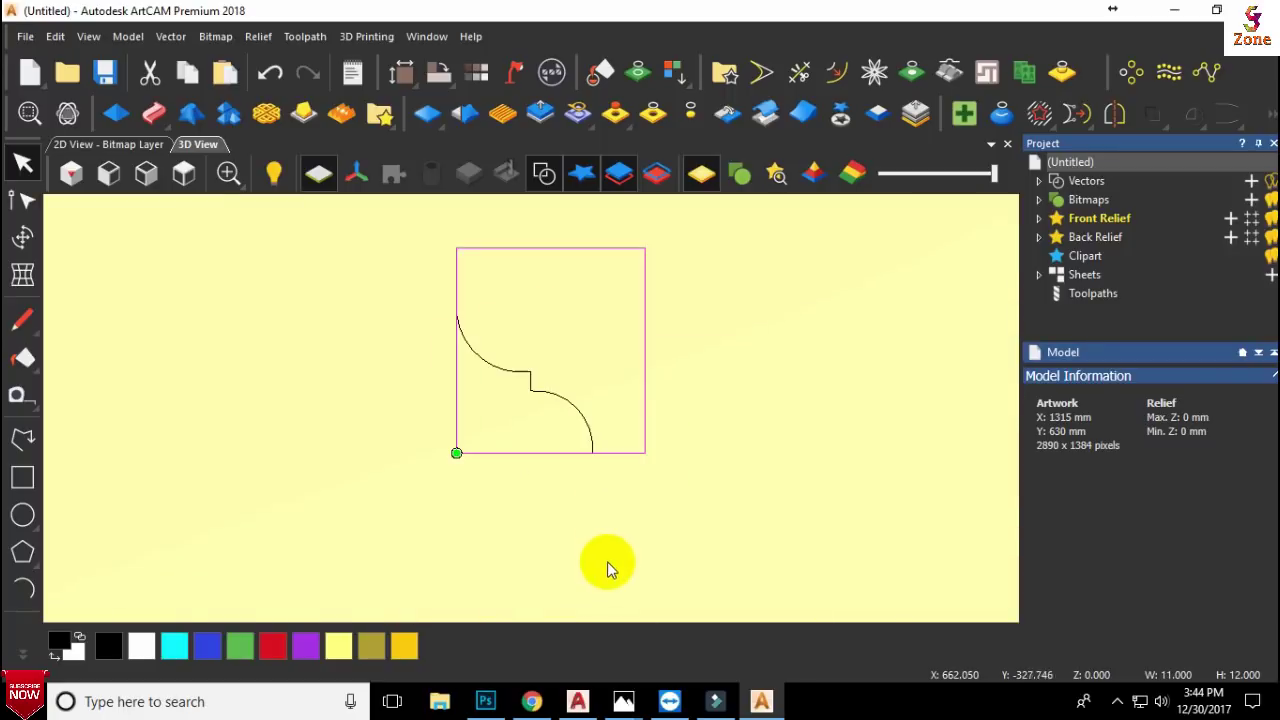
pyautogui.scroll(-5, 606, 391)
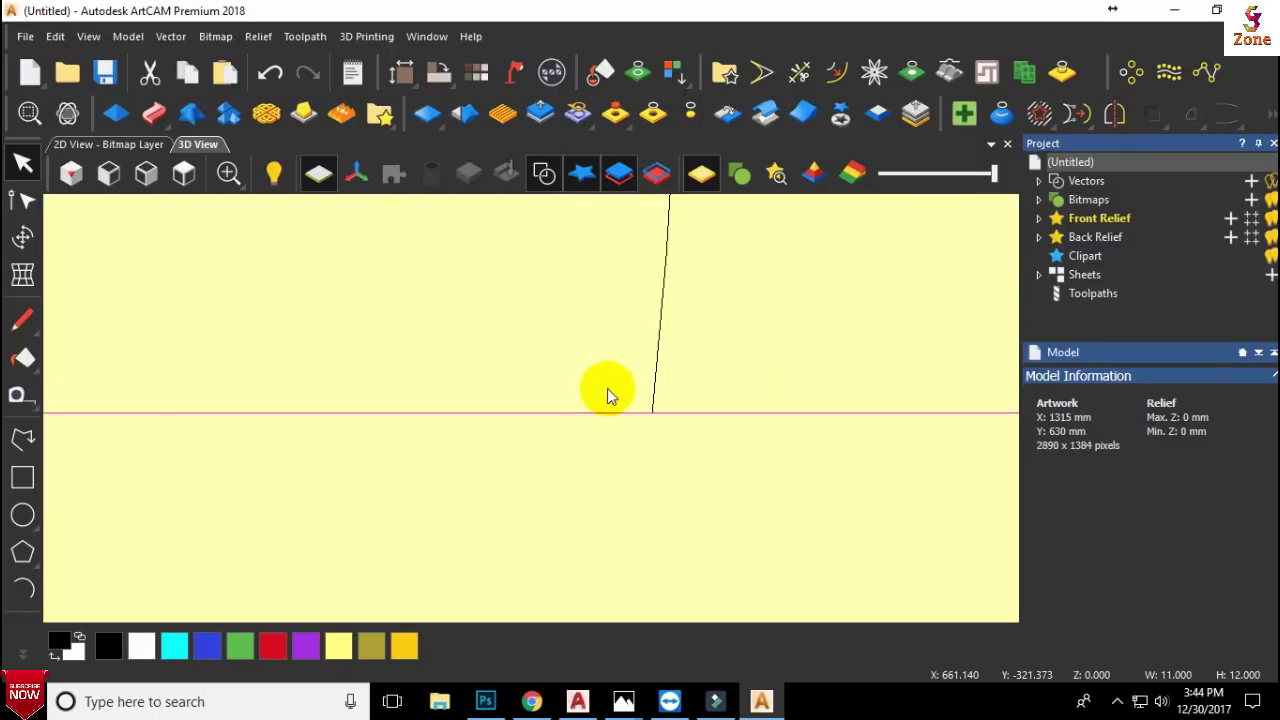
# Trim the rectangle's lower-left portion against the profile curve, and undo the extra trim of its remaining edges
pyautogui.click(635, 360)
pyautogui.moveTo(630, 278); pyautogui.dragTo(417, 431)
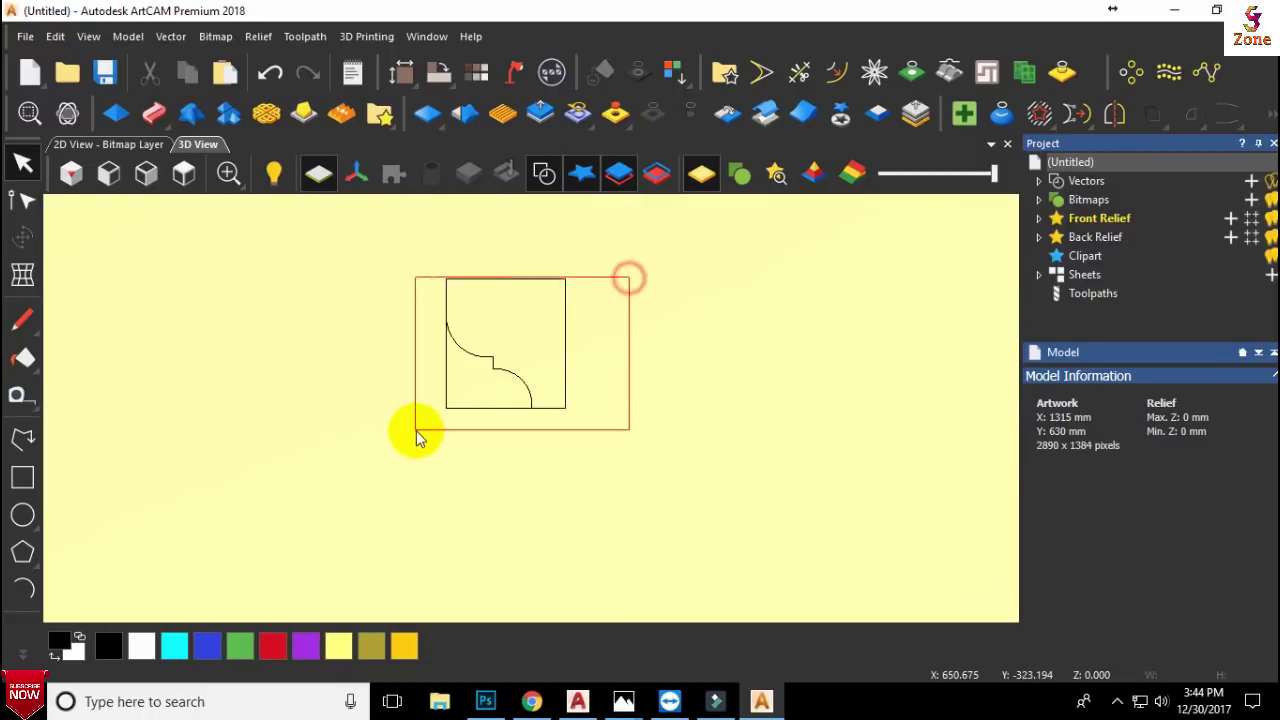
pyautogui.click(799, 72)
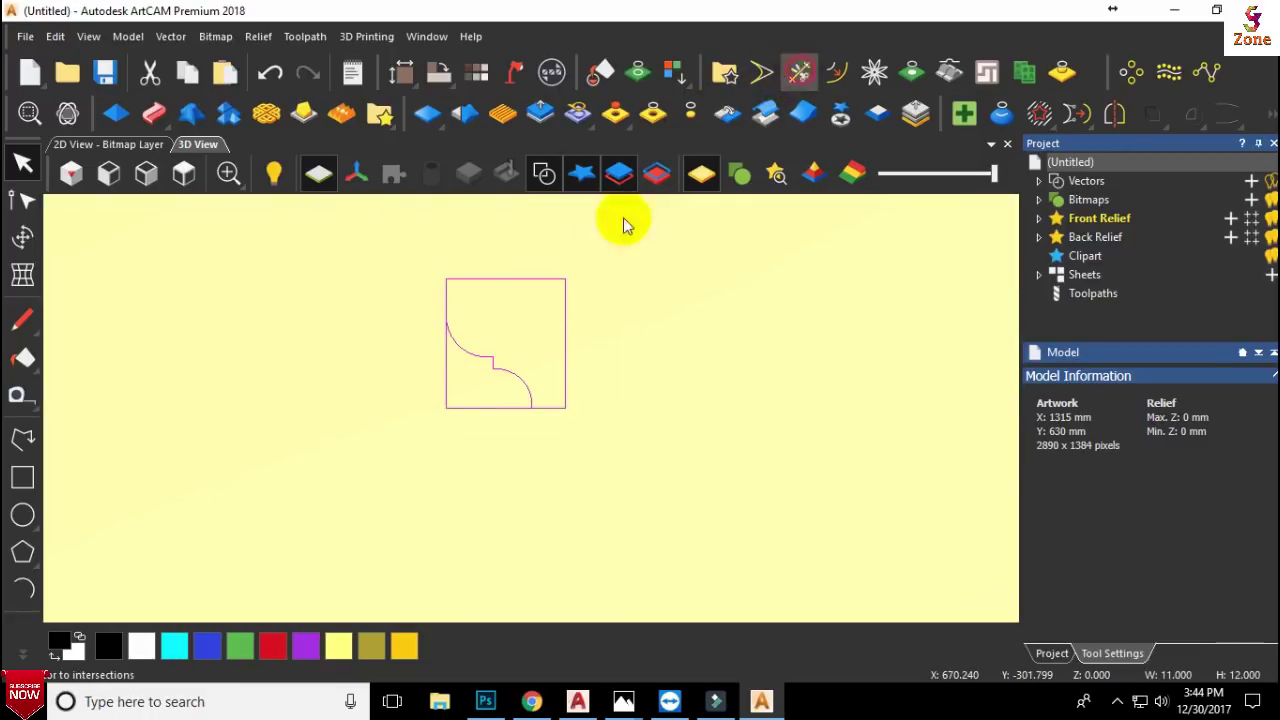
pyautogui.click(443, 363)
pyautogui.click(507, 281)
pyautogui.hotkey('ctrl', 'z')
pyautogui.press('Escape')
# Extend the existing profile with a straight polyline segment from its lower end to the rectangle's lower-right corner
pyautogui.scroll(2, 571, 395)
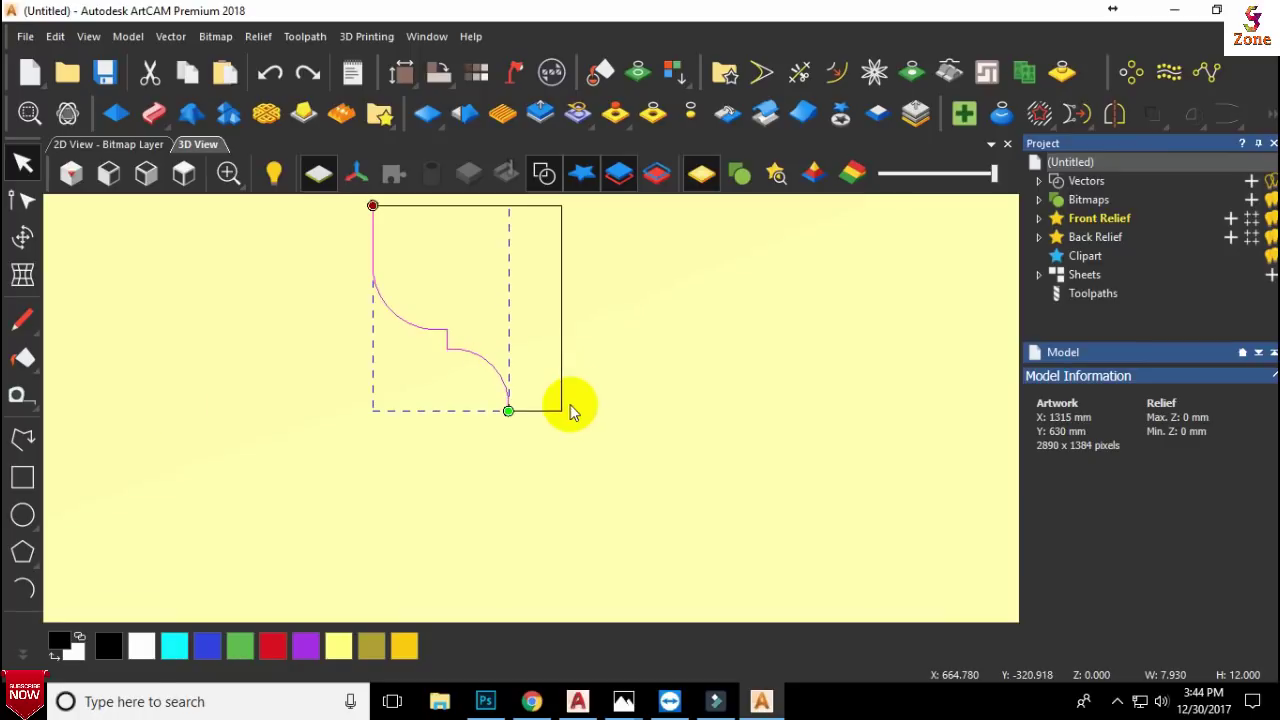
pyautogui.click(23, 437)
pyautogui.scroll(2, 580, 400)
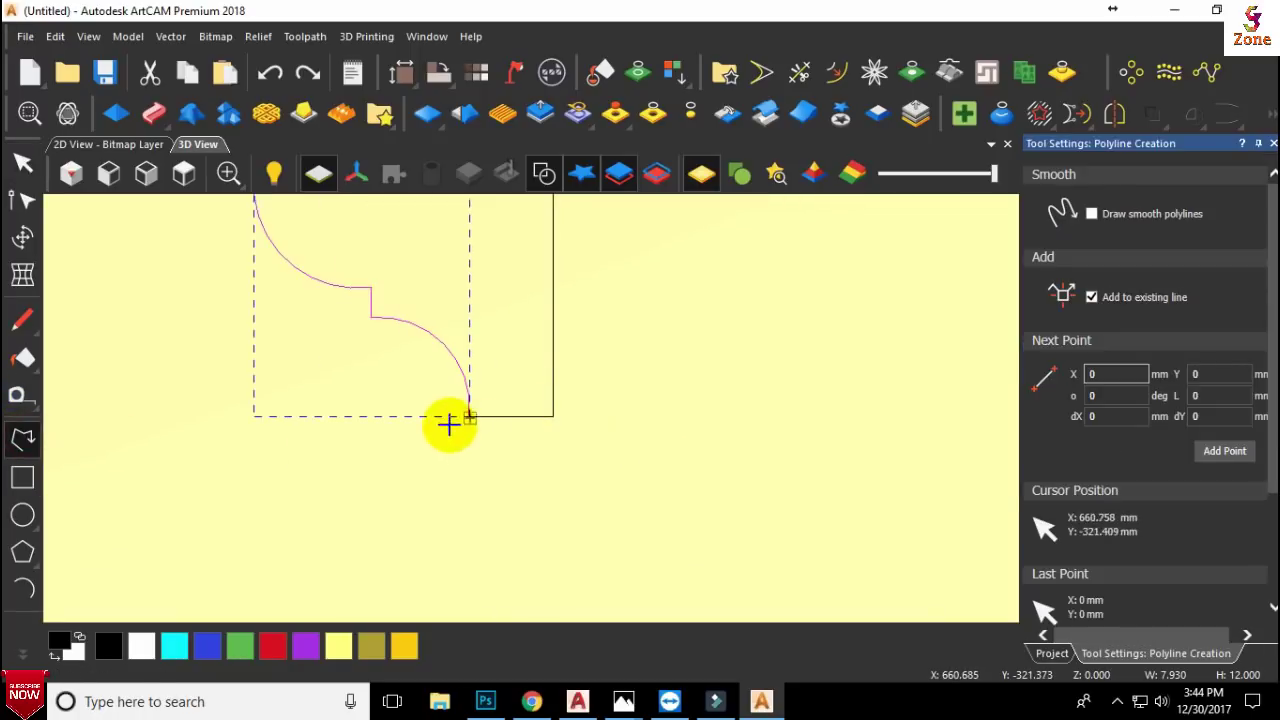
pyautogui.click(468, 415)
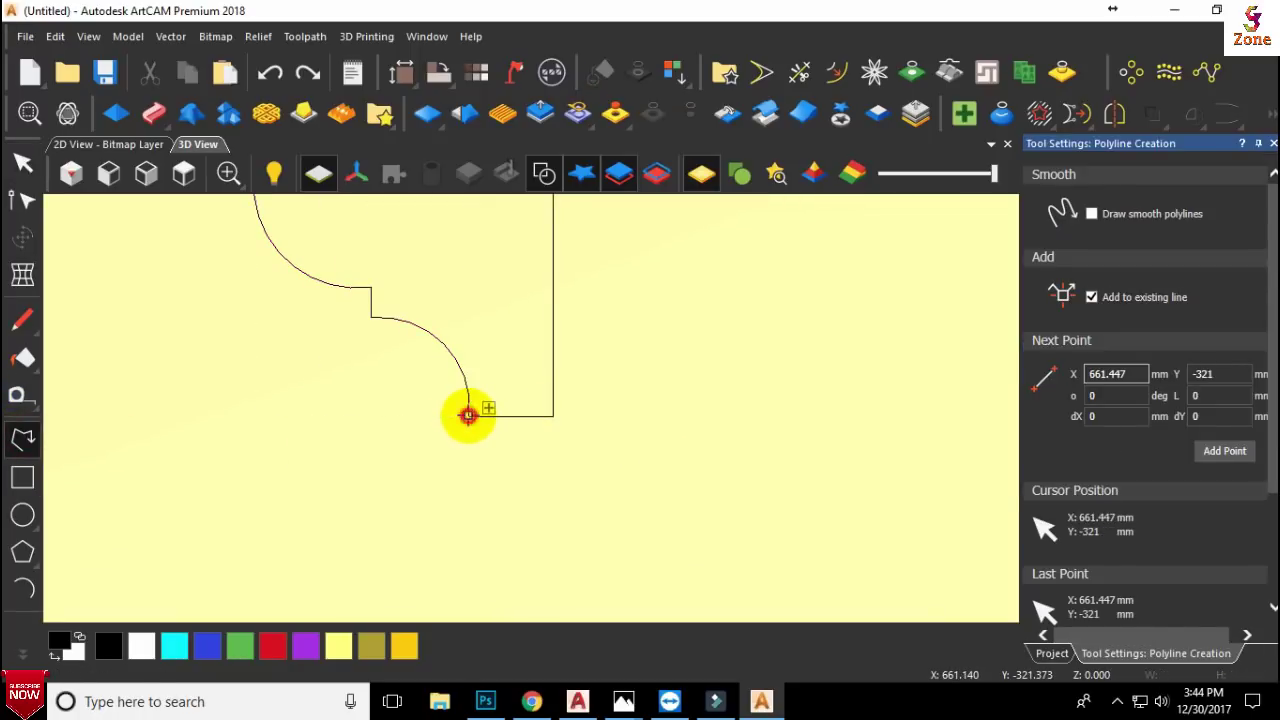
pyautogui.click(553, 415)
pyautogui.press('Escape')
pyautogui.scroll(-2, 615, 362)
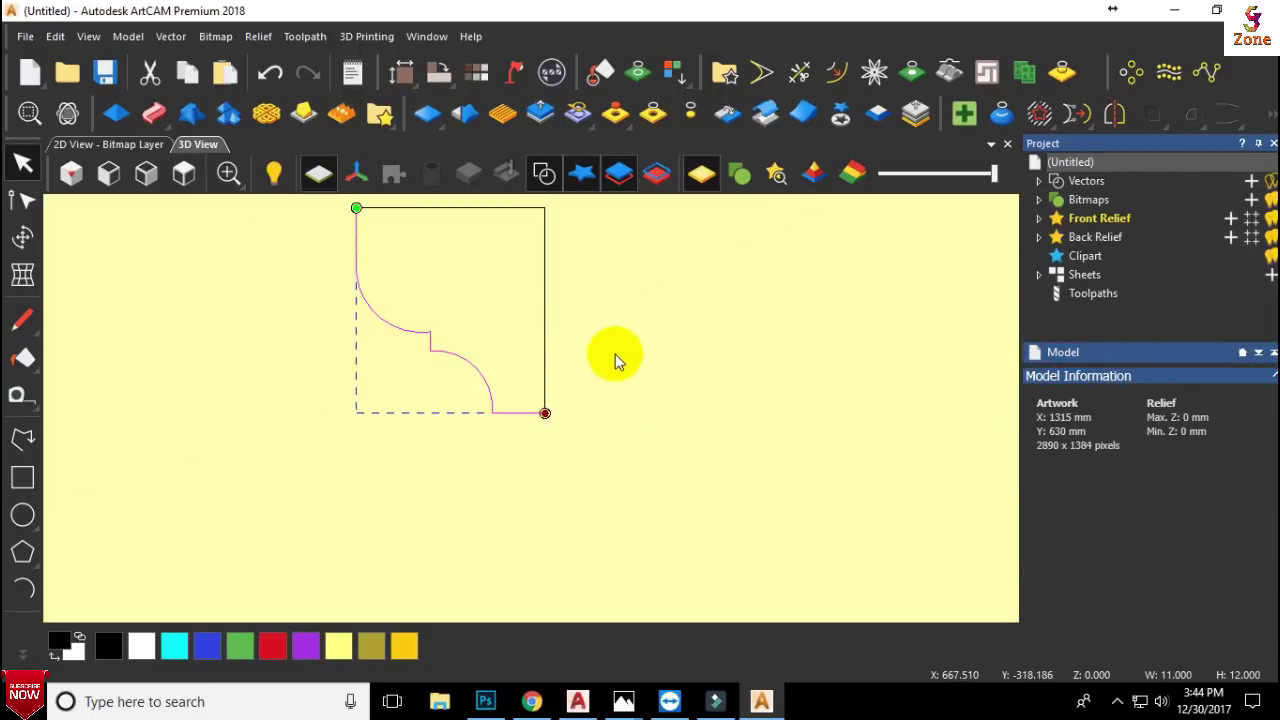
# Delete the remaining upper and right edges of the rectangle, keeping only the extended bit profile
pyautogui.click(552, 306)
pyautogui.click(544, 325)
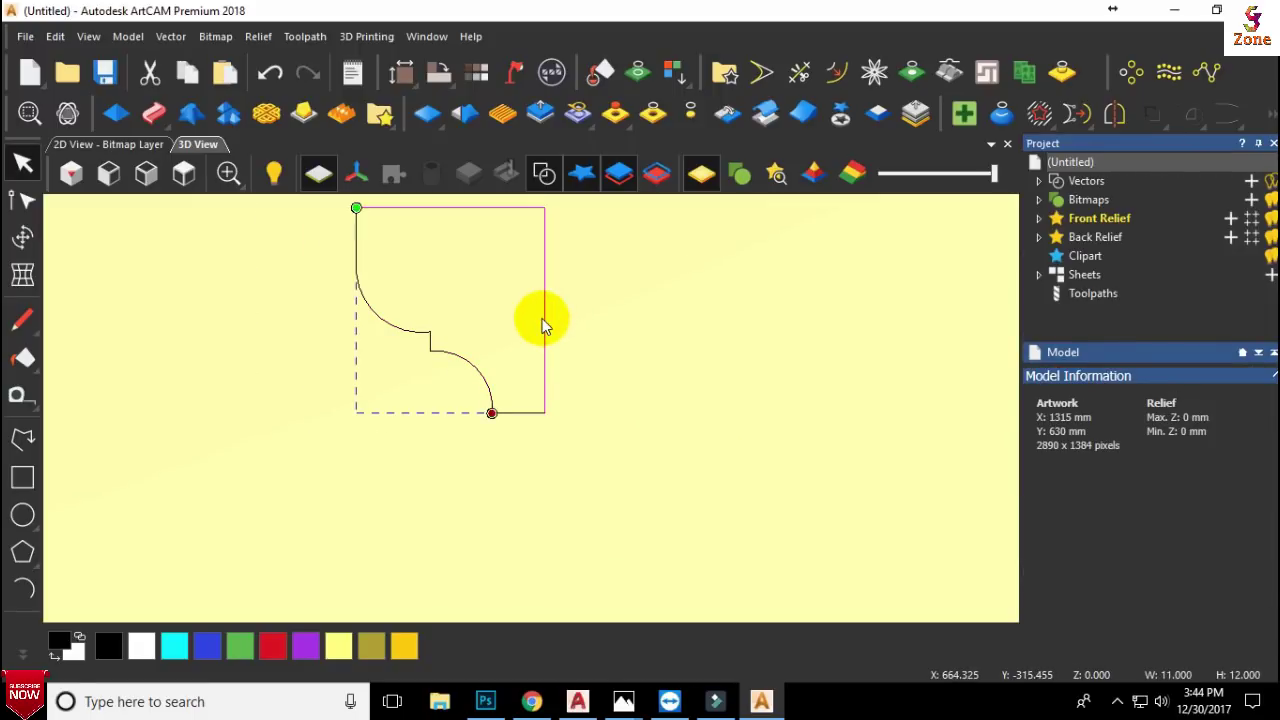
pyautogui.press('Delete')
pyautogui.scroll(-1, 545, 325)
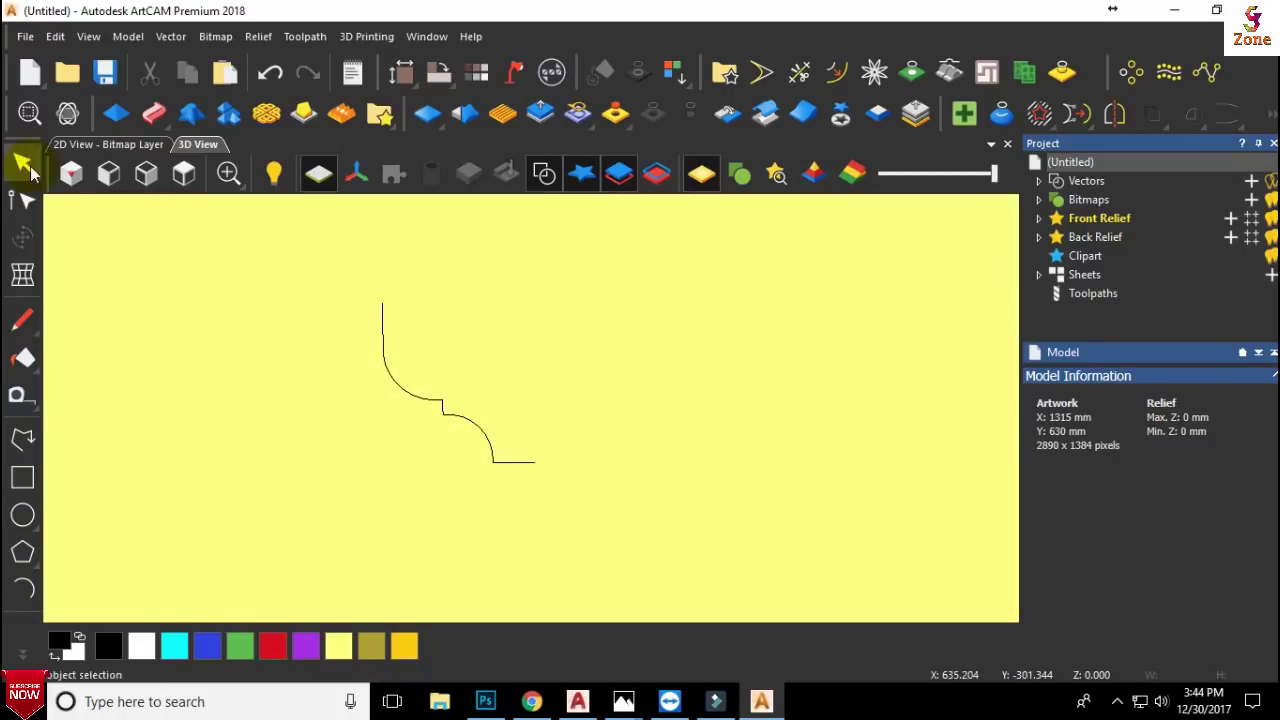
pyautogui.click(183, 173)
pyautogui.scroll(5, 454, 257)
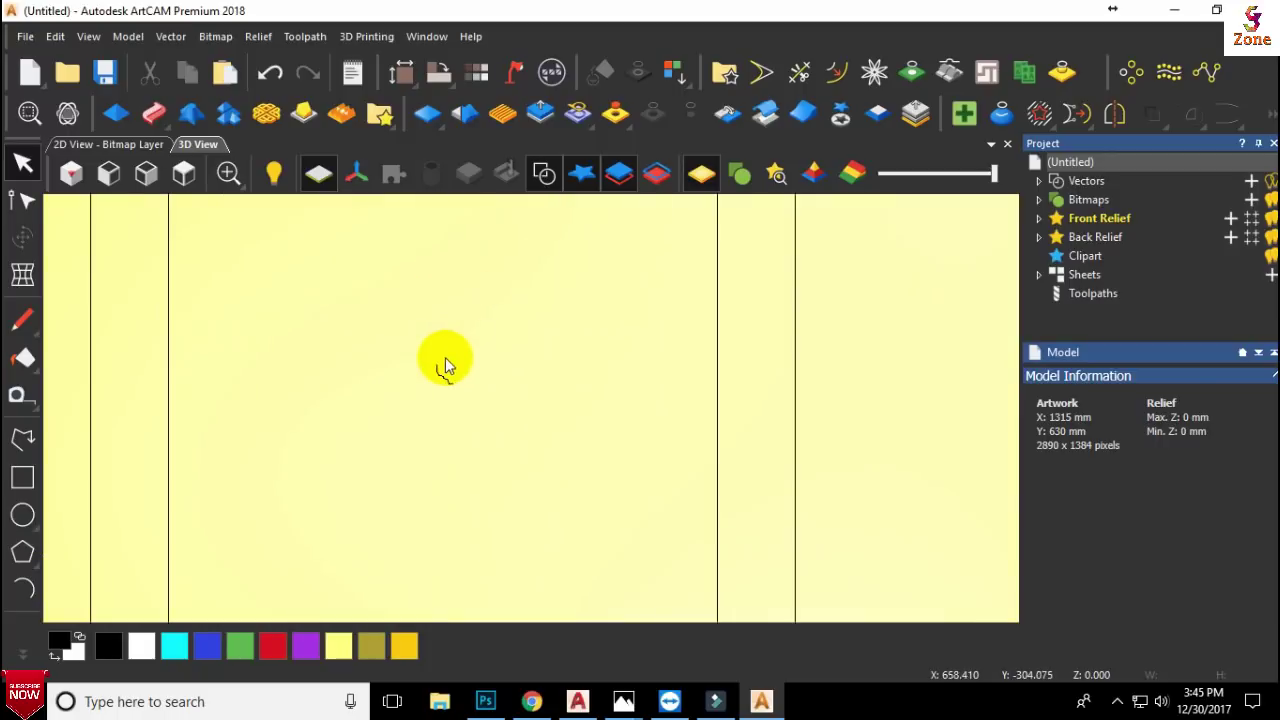
pyautogui.click(455, 377)
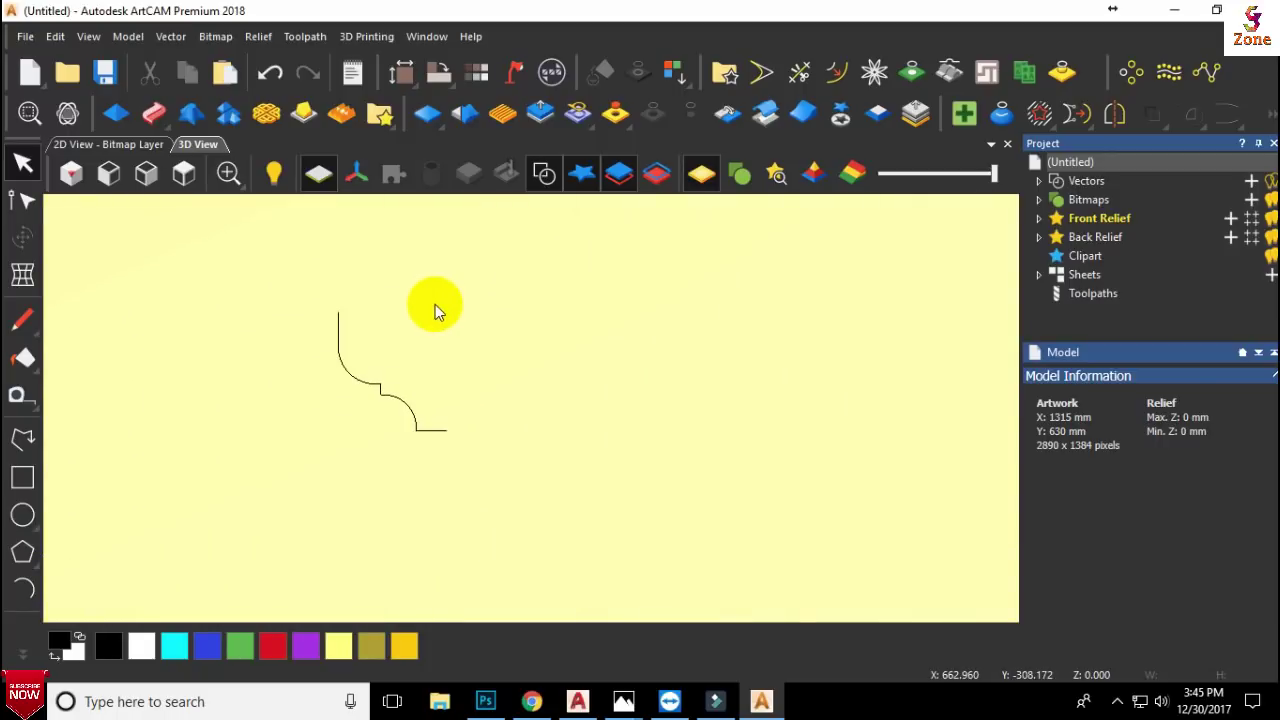
# Create a custom form tool from the finished bit profile curve and accept the profile warning
pyautogui.moveTo(475, 293); pyautogui.dragTo(314, 517)
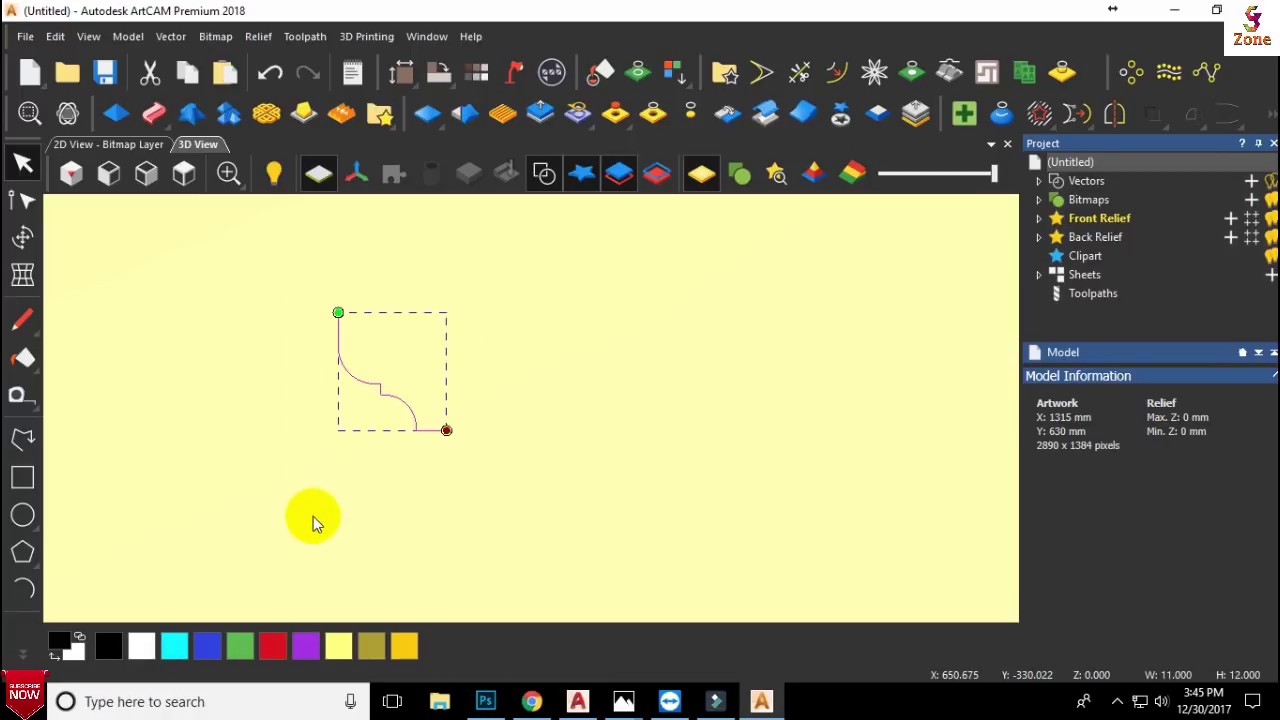
pyautogui.click(308, 37)
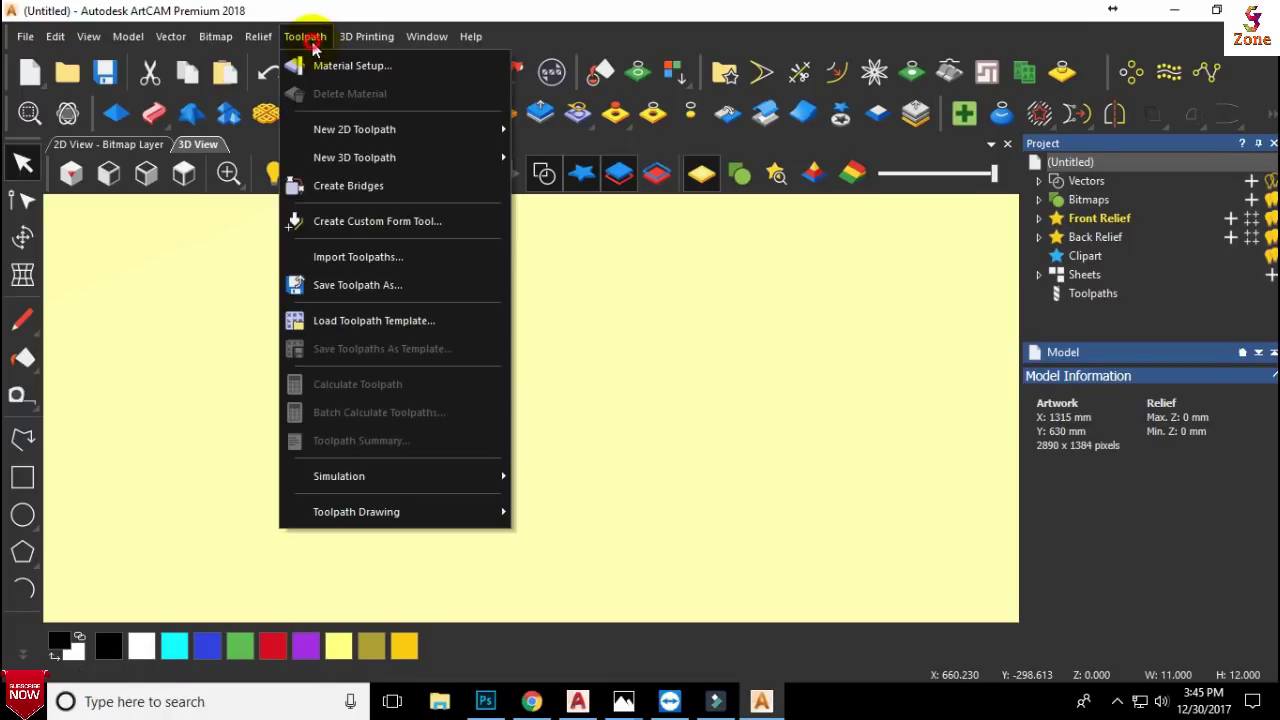
pyautogui.click(390, 223)
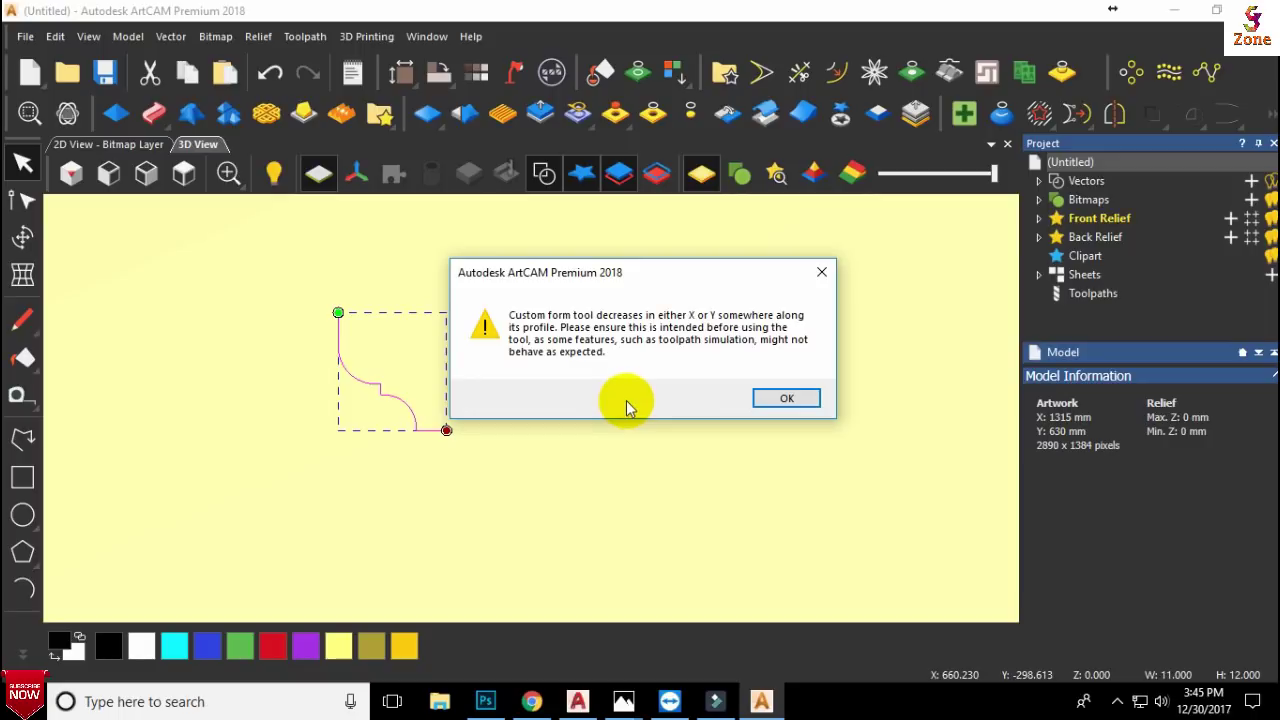
pyautogui.click(776, 400)
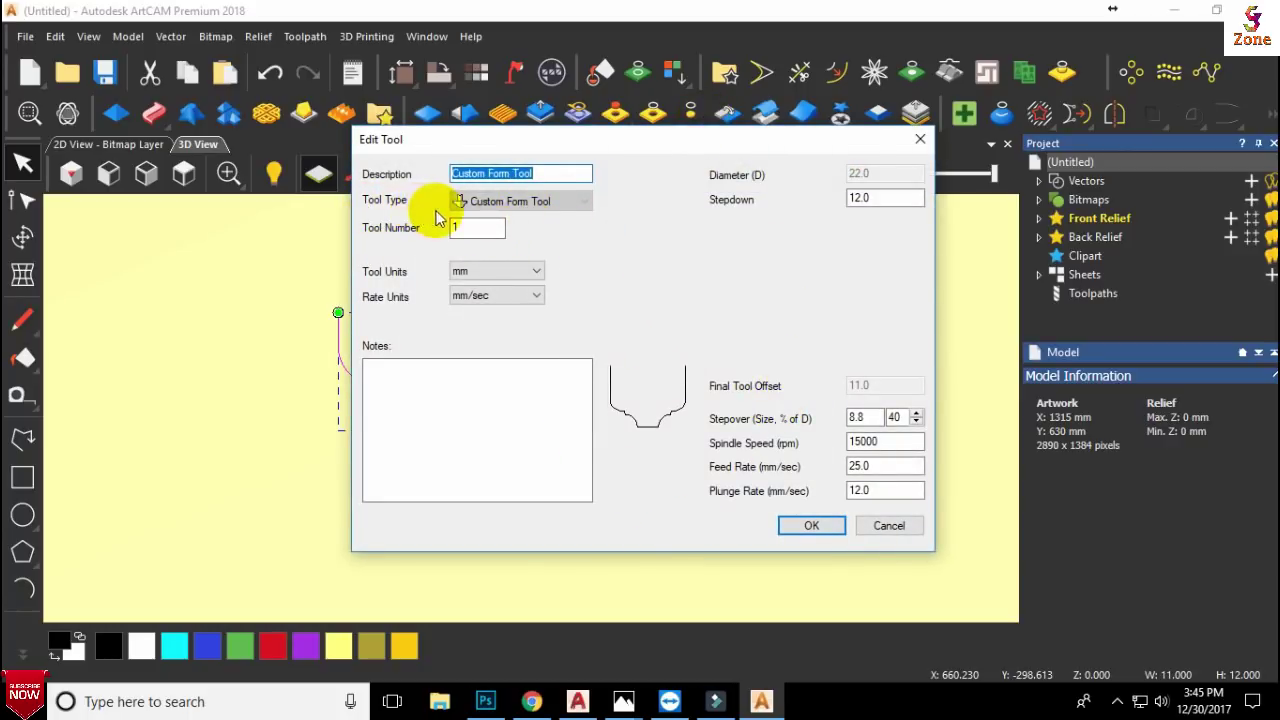
# Name the new form tool Custom 2 in its description
pyautogui.click(547, 175)
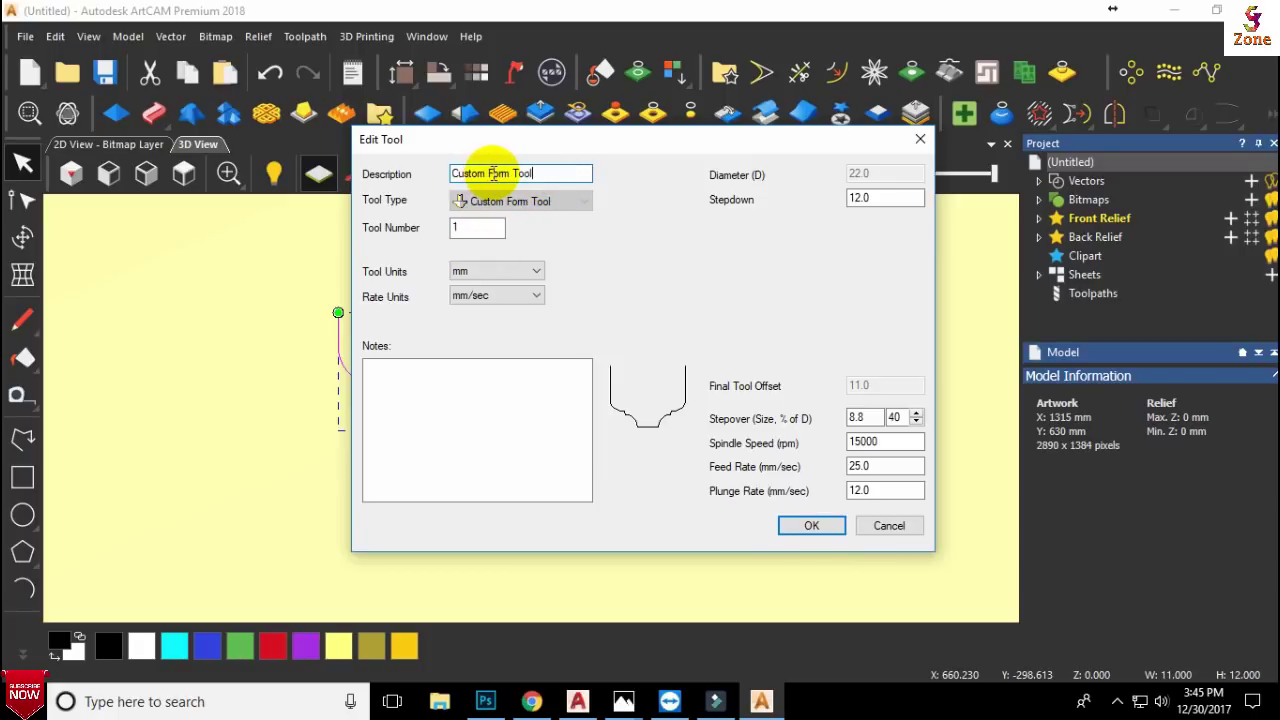
pyautogui.moveTo(487, 174); pyautogui.dragTo(571, 177)
pyautogui.press('BackSpace')
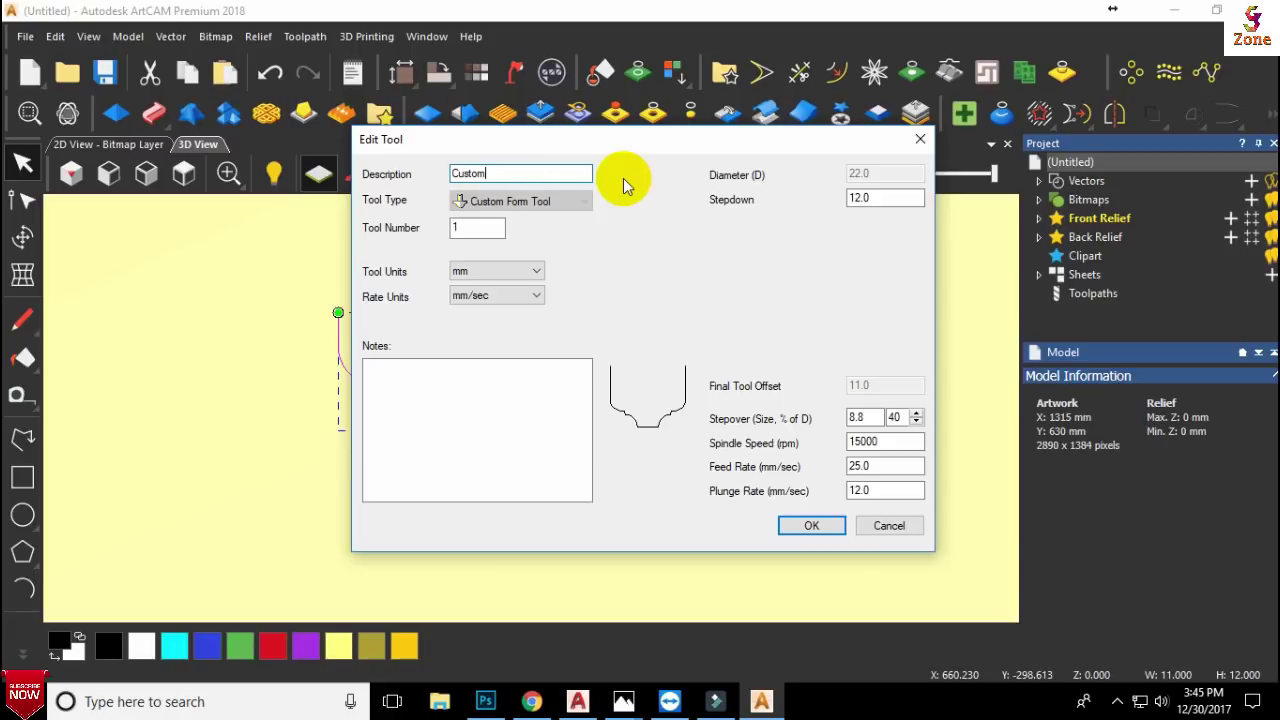
pyautogui.write('2')
pyautogui.click(488, 174)
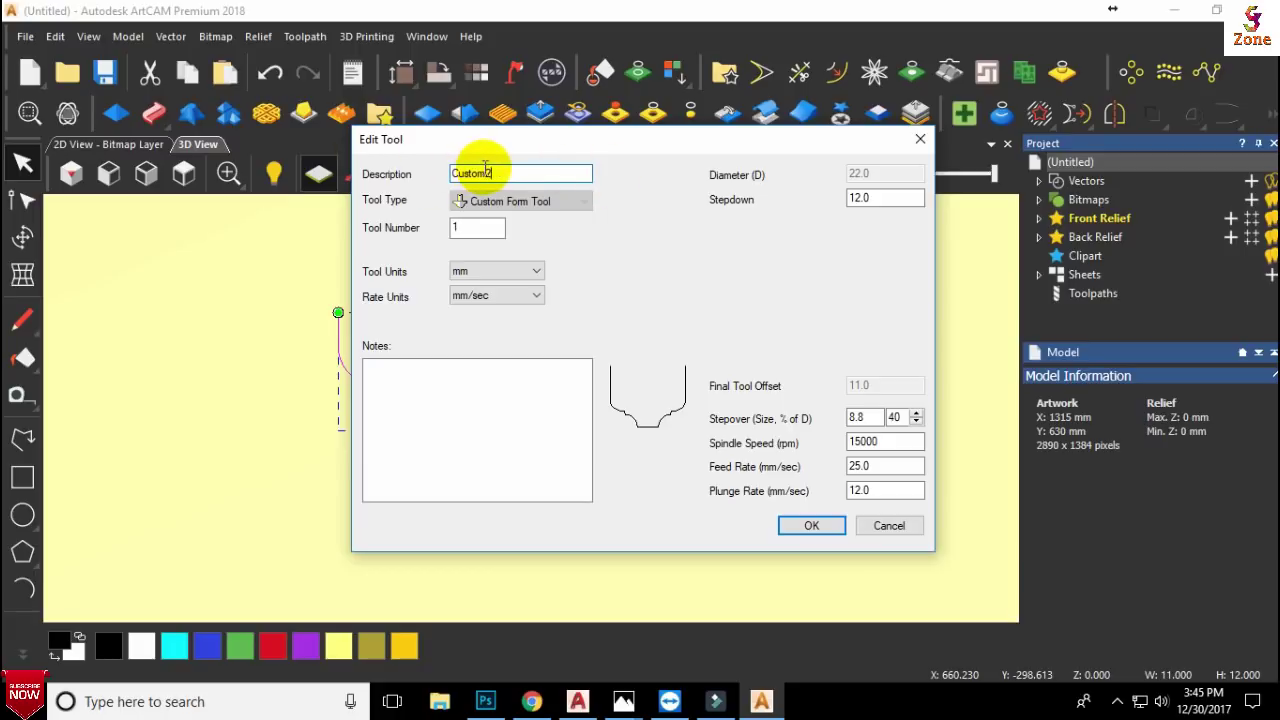
# Set the tool's feed rate to 100 mm/sec and plunge rate to 75 mm/sec, and accept the tool settings
pyautogui.doubleClick(871, 199)
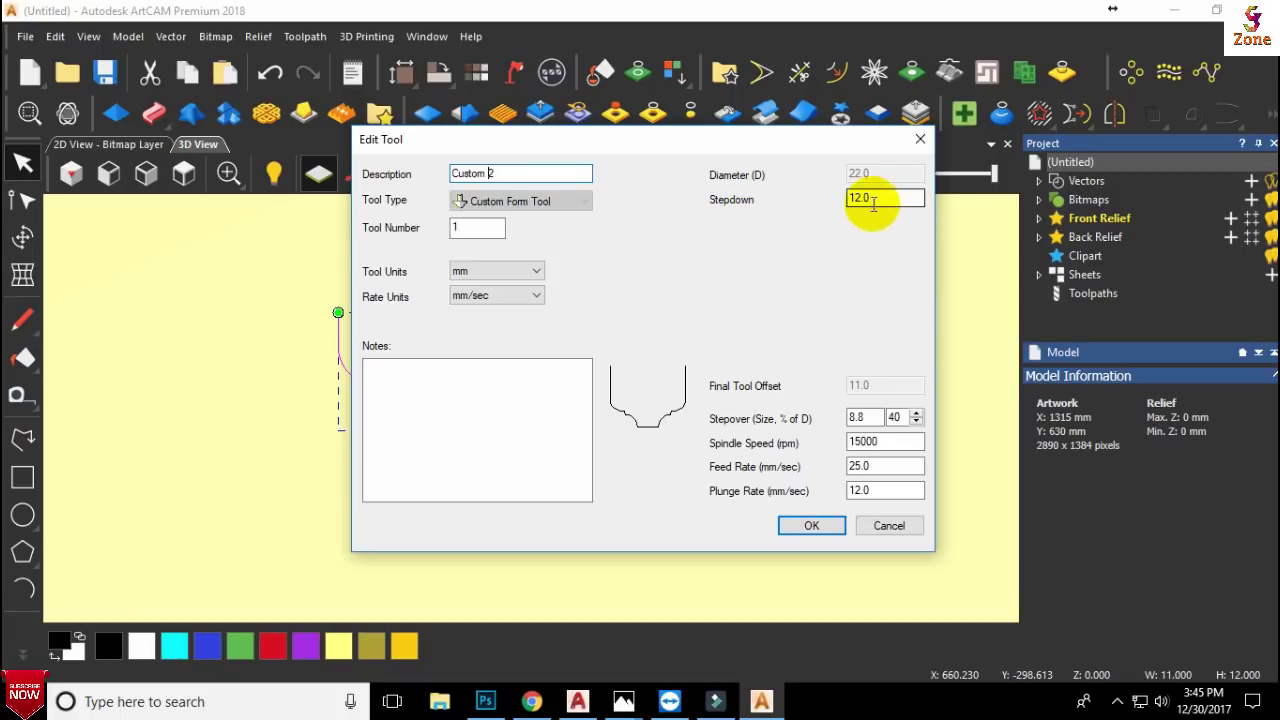
pyautogui.click(886, 466)
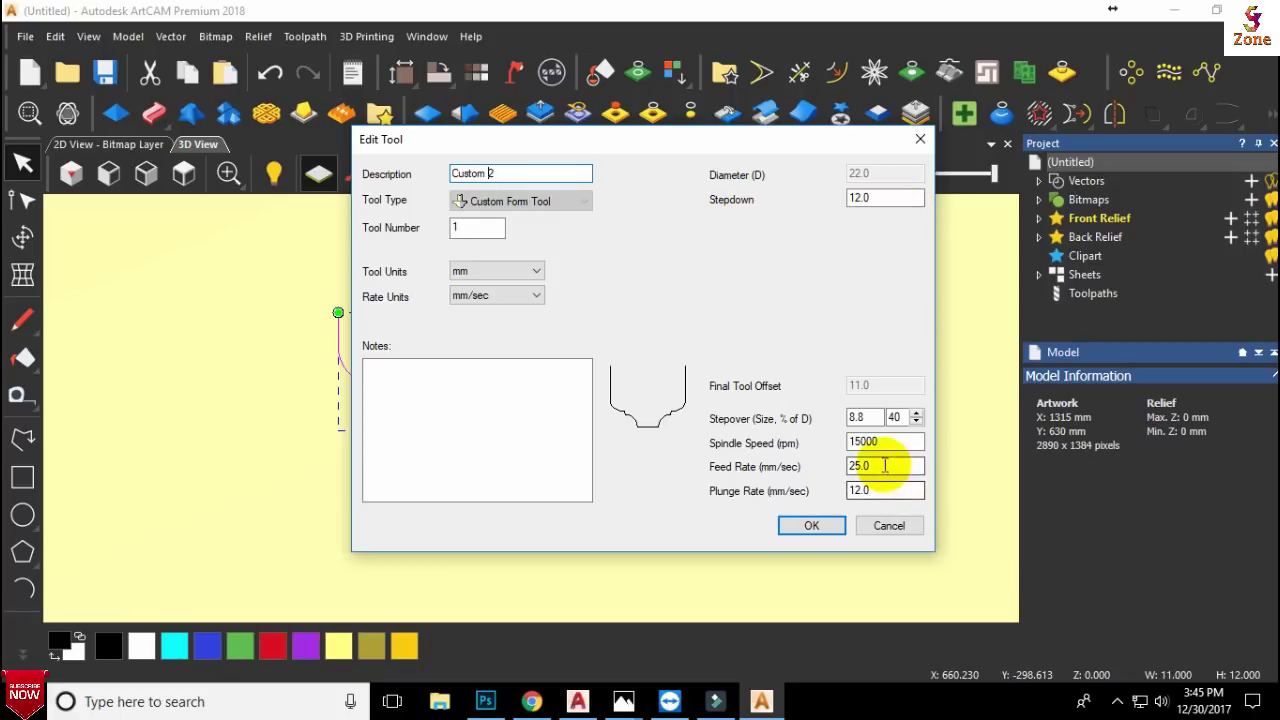
pyautogui.moveTo(897, 463); pyautogui.dragTo(750, 458)
pyautogui.write('100')
pyautogui.moveTo(893, 487); pyautogui.dragTo(625, 471)
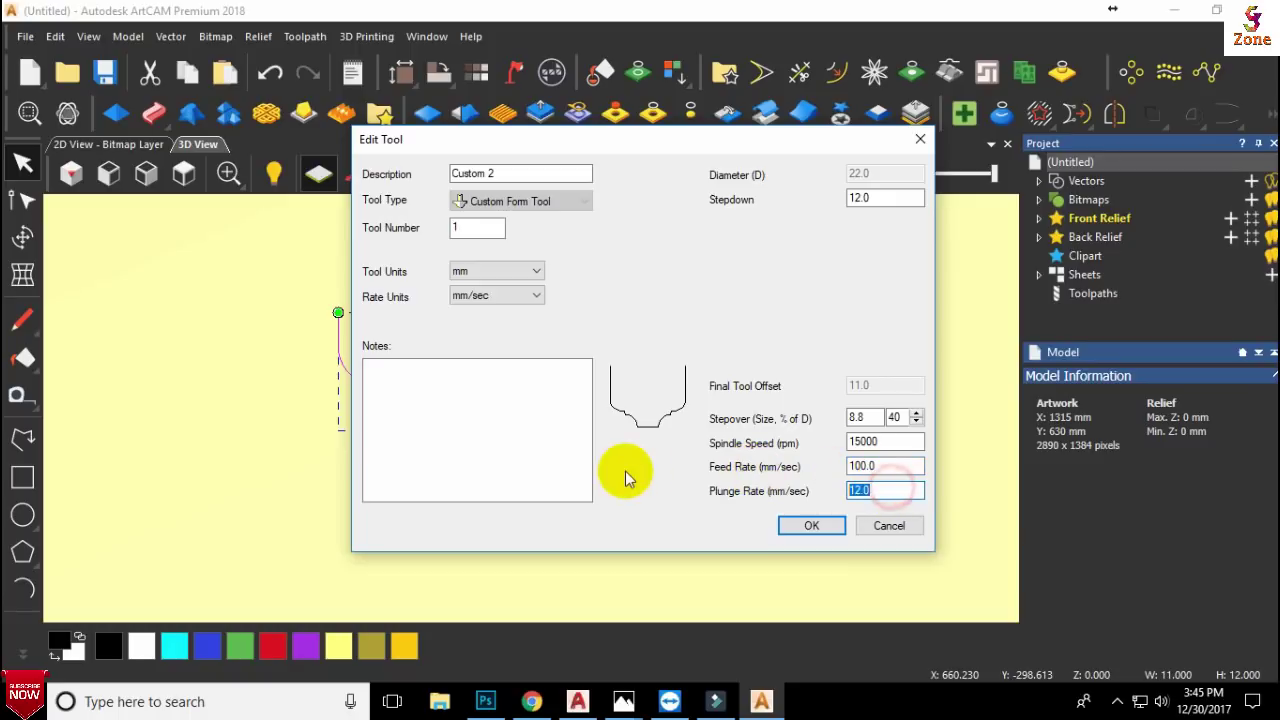
pyautogui.write('1')
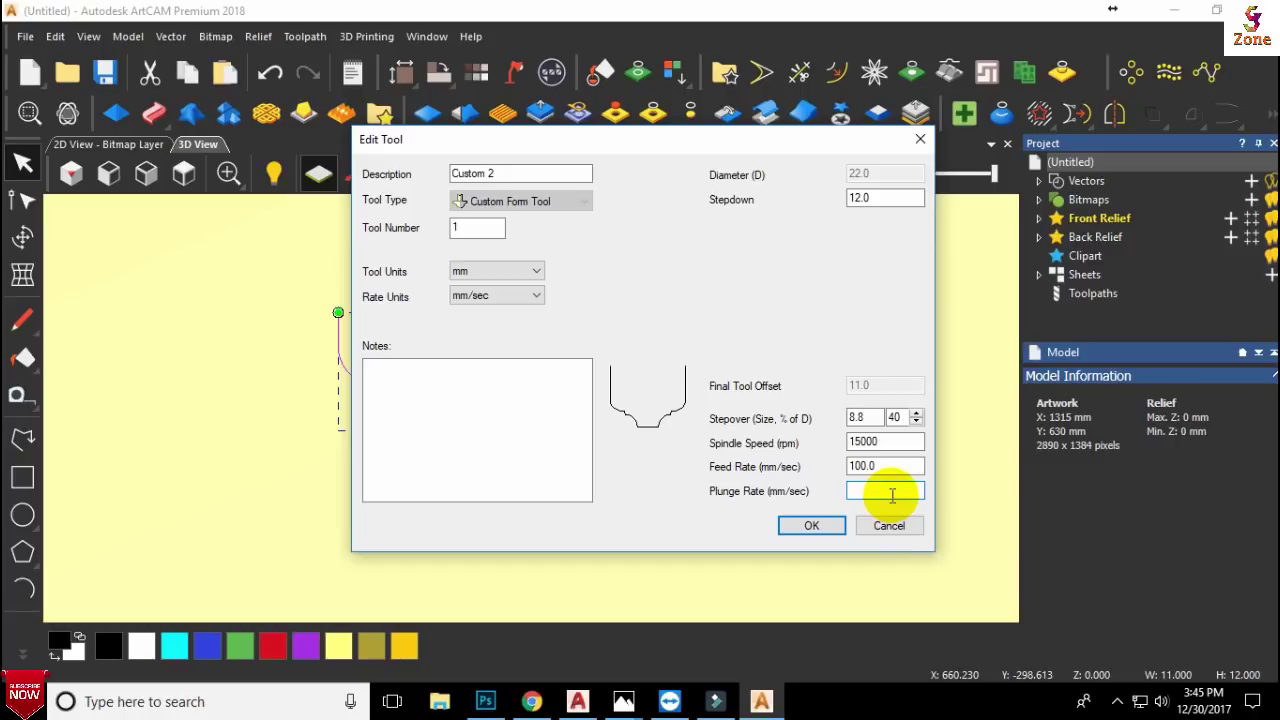
pyautogui.write('75')
pyautogui.click(813, 525)
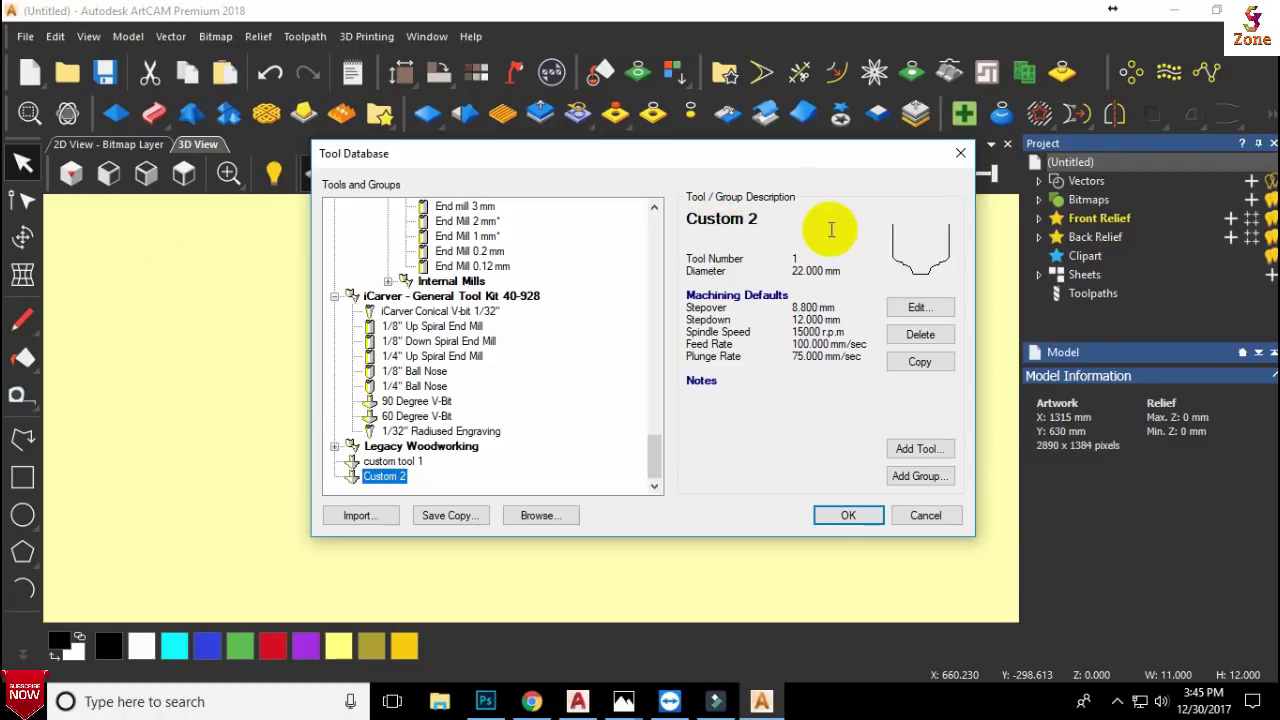
# Compare custom tool 1 with Custom 2 in the tool database and accept the database with Custom 2 selected
pyautogui.click(410, 462)
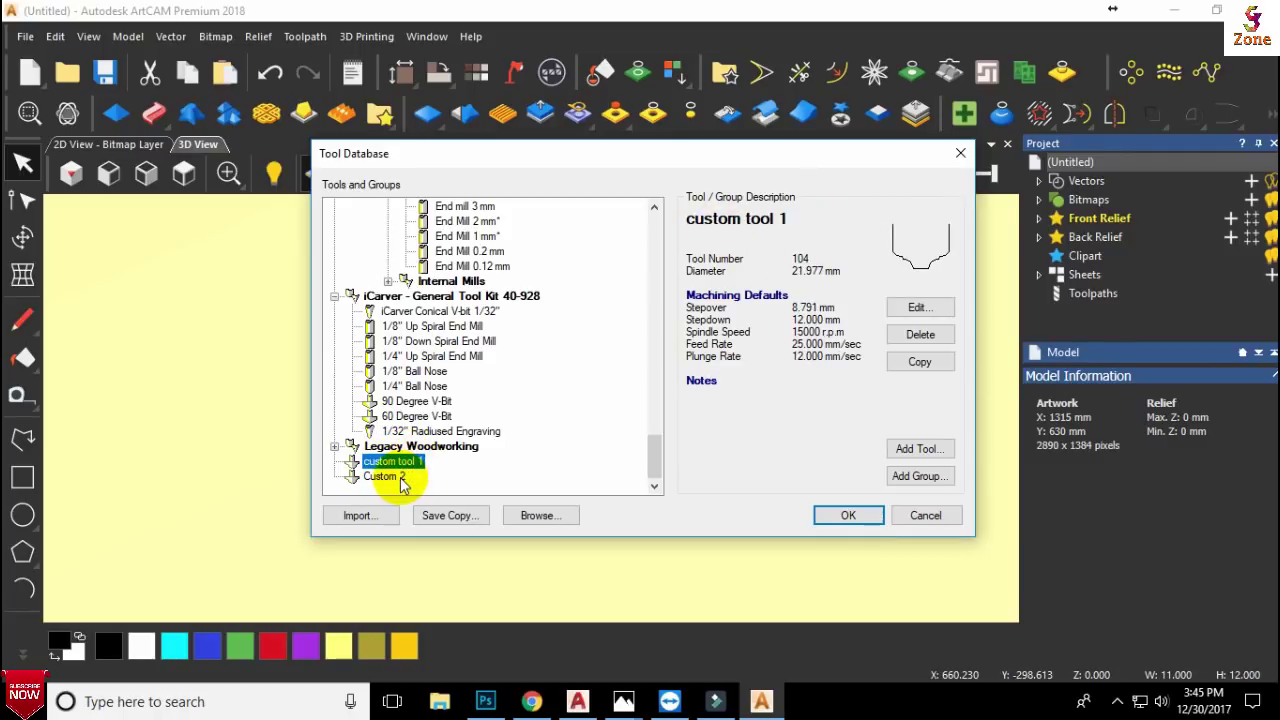
pyautogui.click(386, 477)
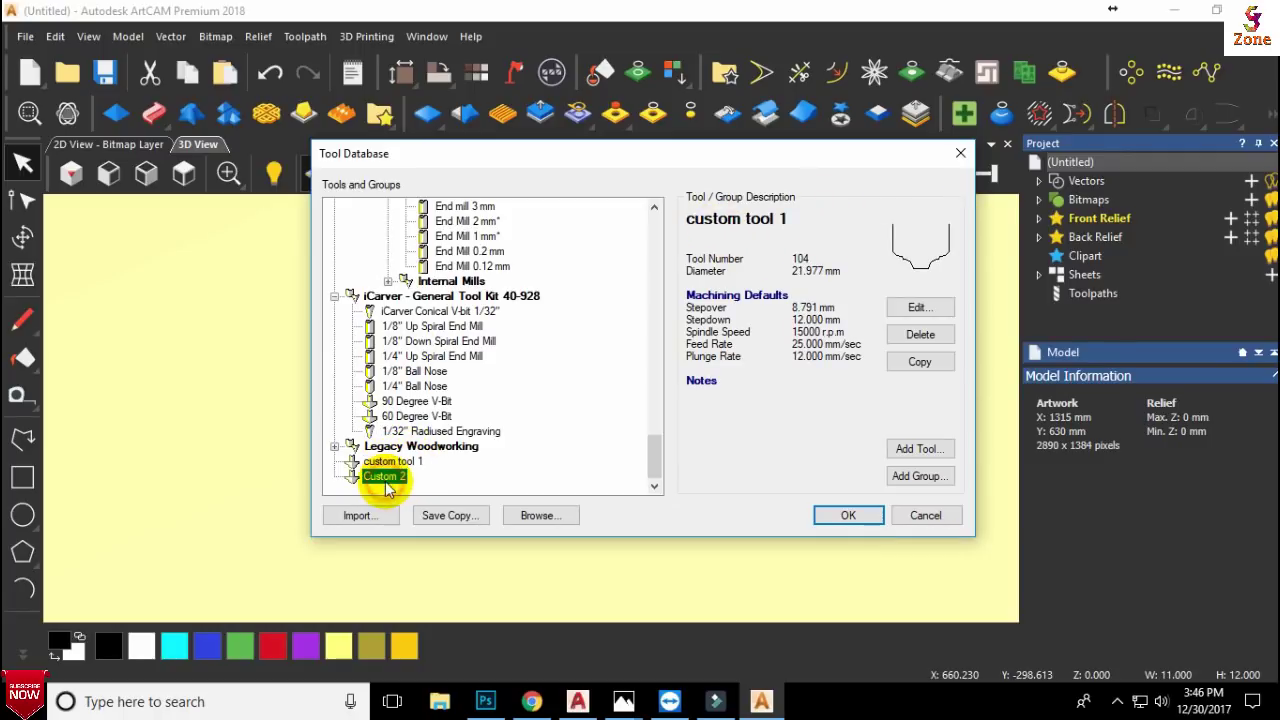
pyautogui.click(870, 516)
# Deselect the bit profile and display the project's toolpath operations
pyautogui.scroll(-5, 420, 400)
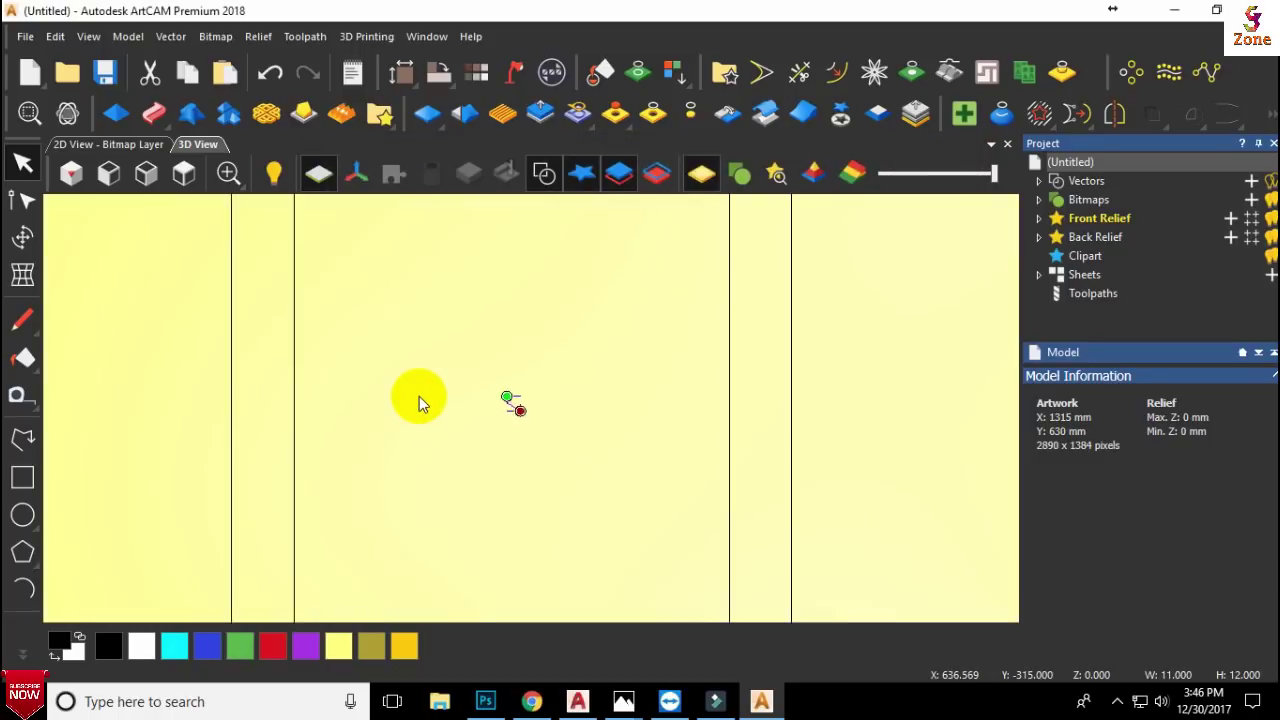
pyautogui.click(484, 357)
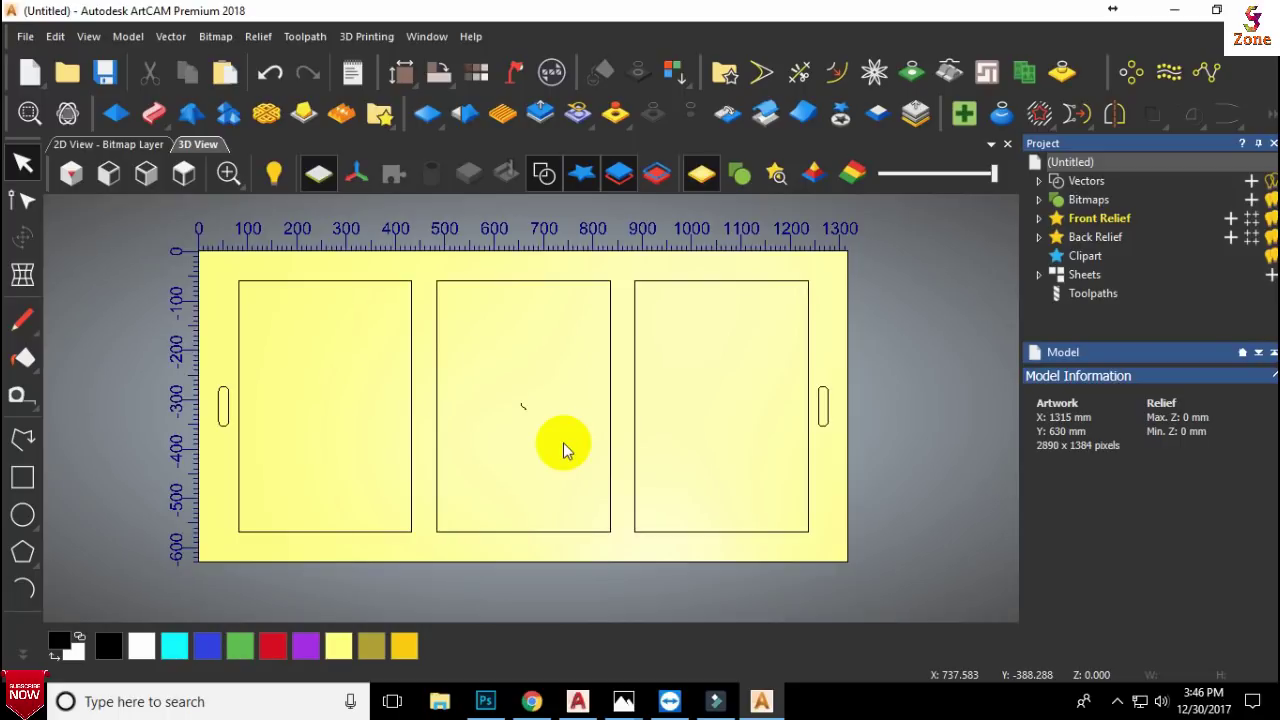
pyautogui.scroll(4, 534, 418)
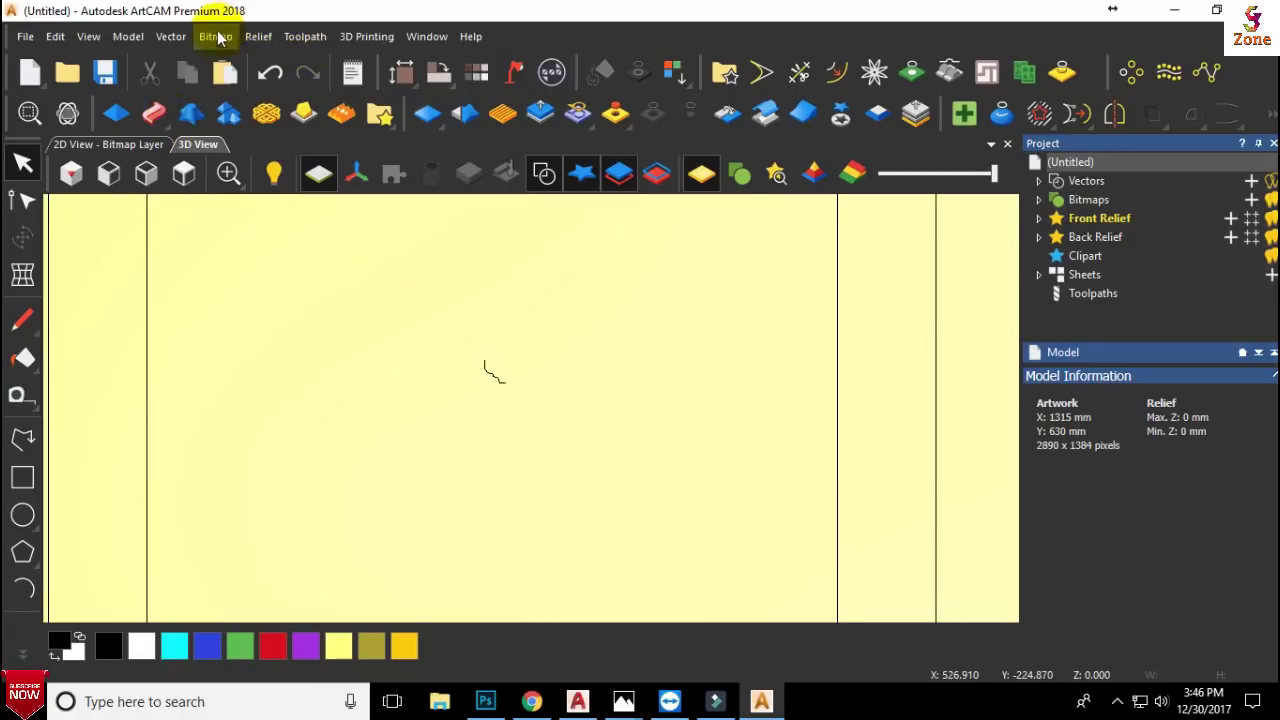
pyautogui.click(303, 37)
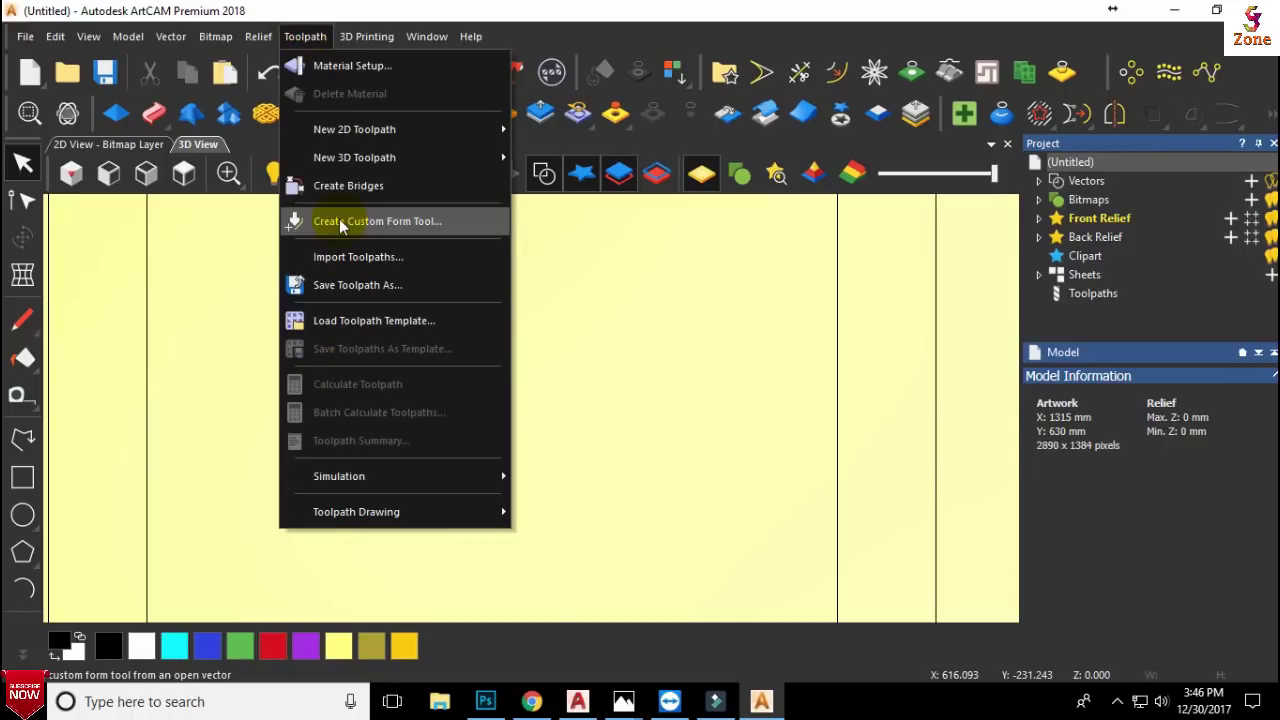
pyautogui.click(680, 345)
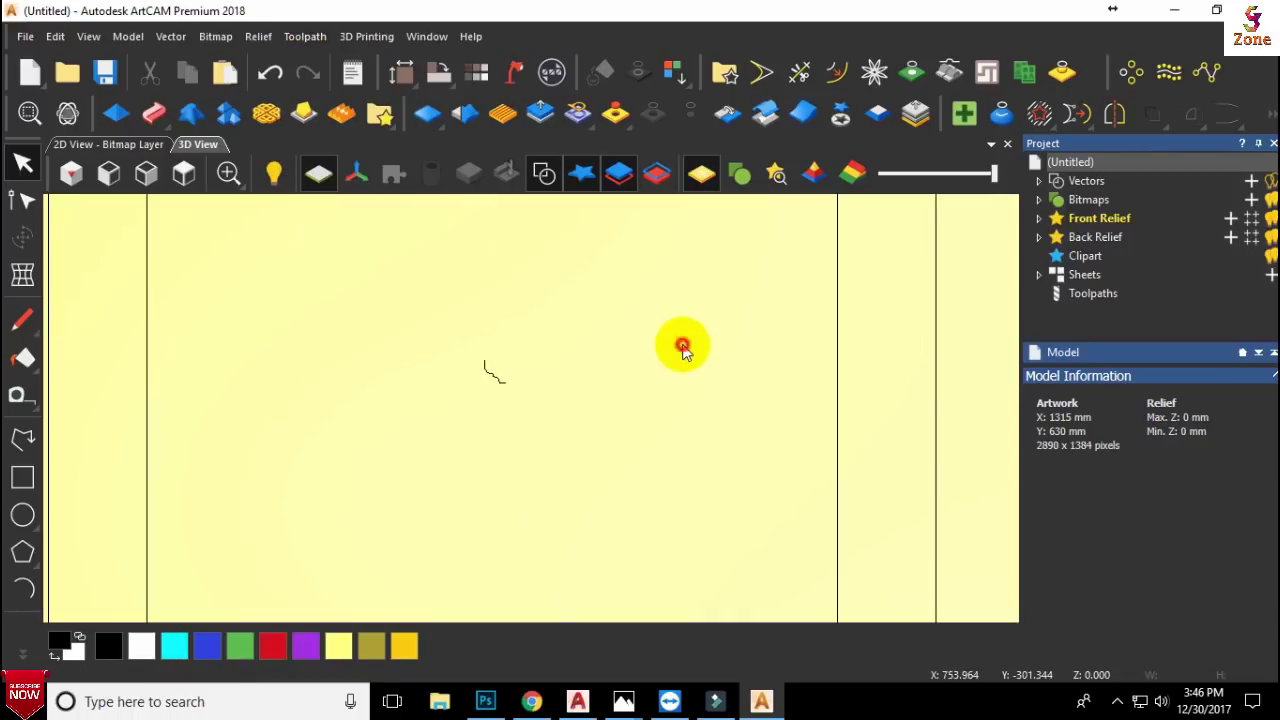
pyautogui.click(1090, 293)
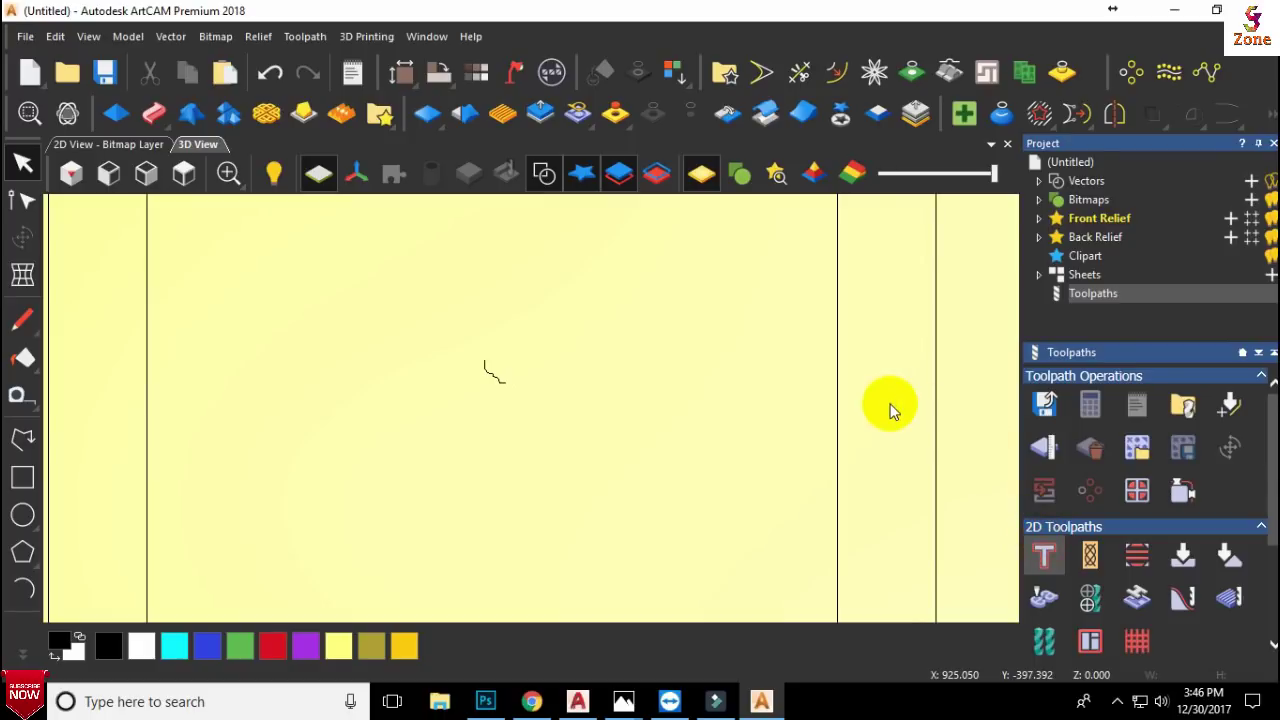
pyautogui.click(265, 486)
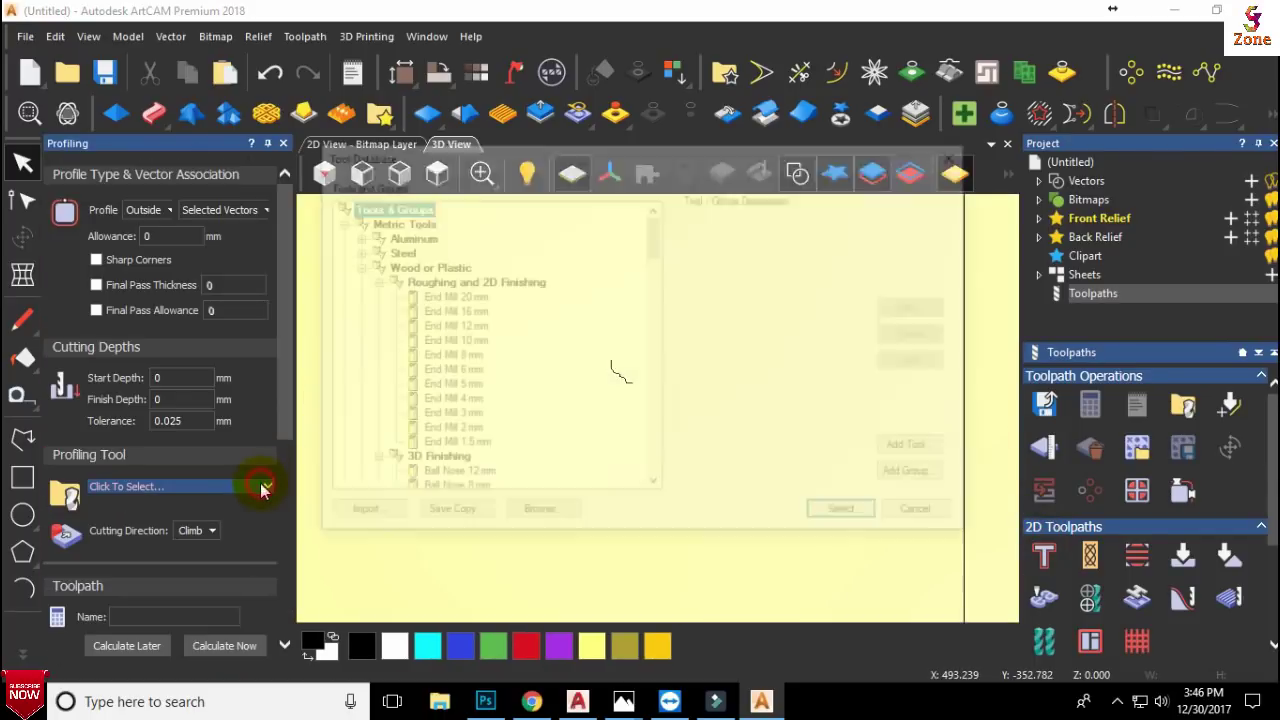
pyautogui.click(452, 296)
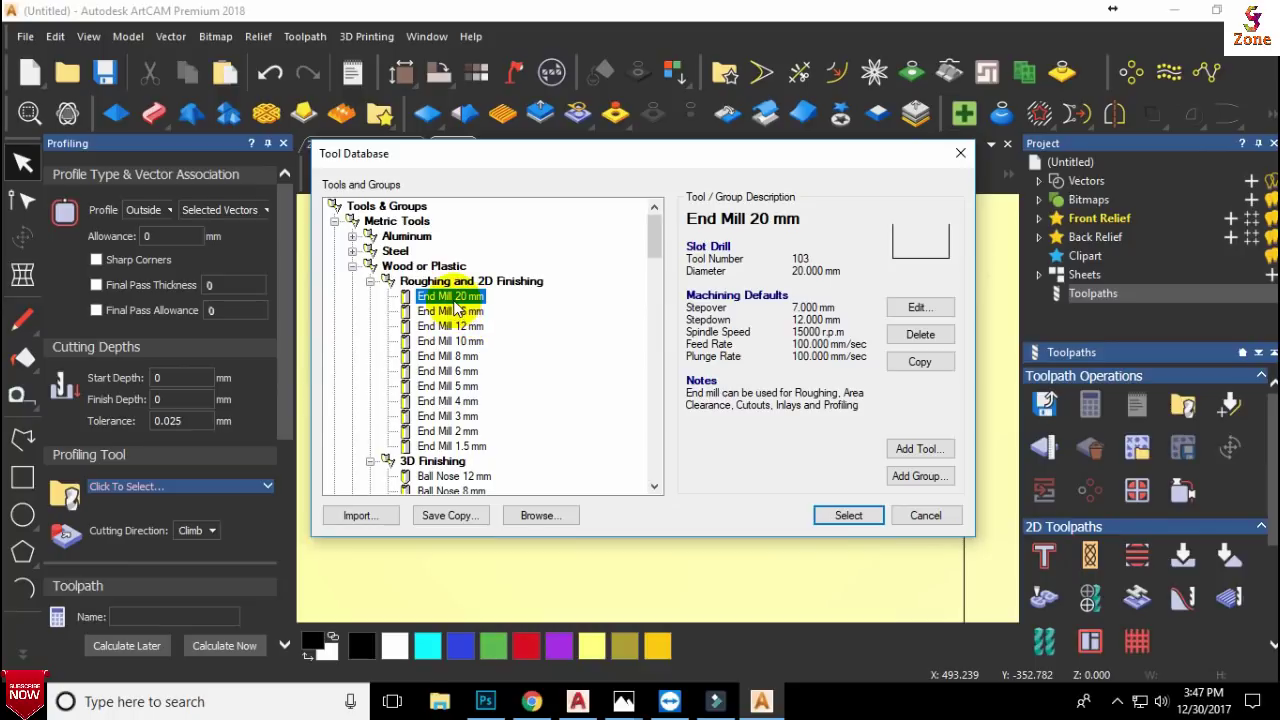
pyautogui.click(930, 516)
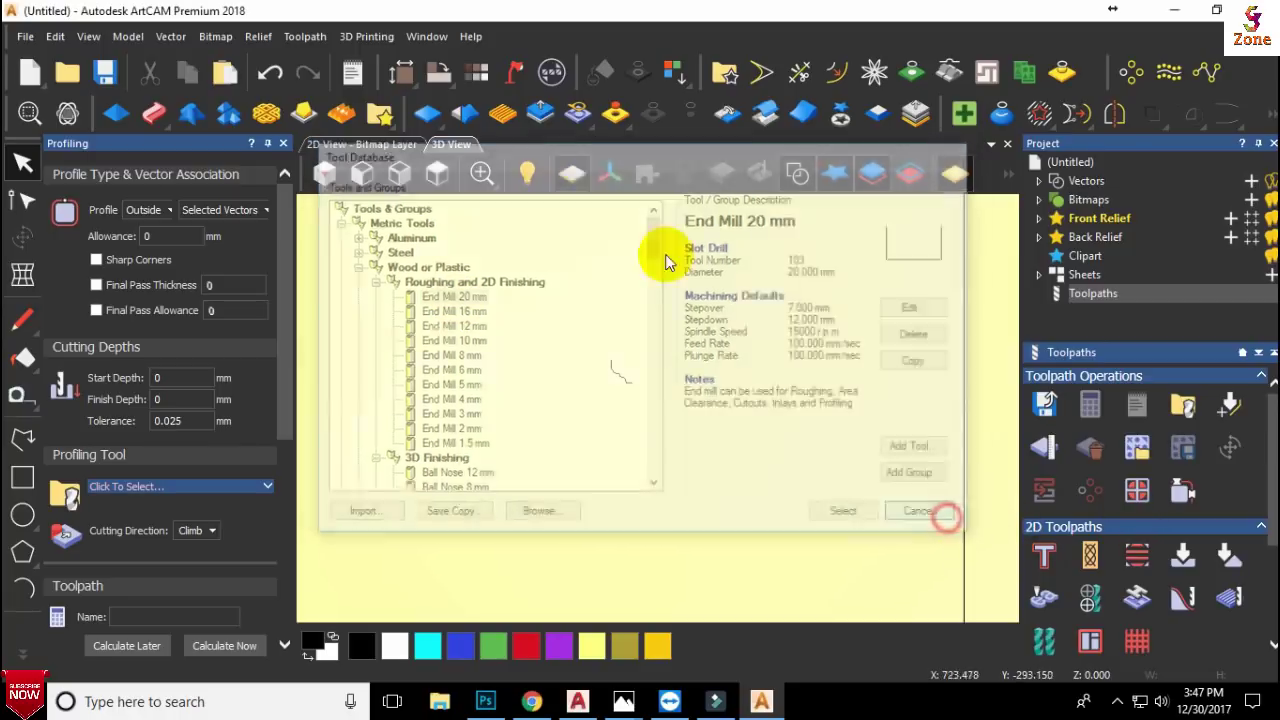
pyautogui.click(283, 143)
# Start a profiling toolpath on the three large panel rectangles, set to cut inside with a 6 mm finish depth
pyautogui.scroll(-3, 505, 362)
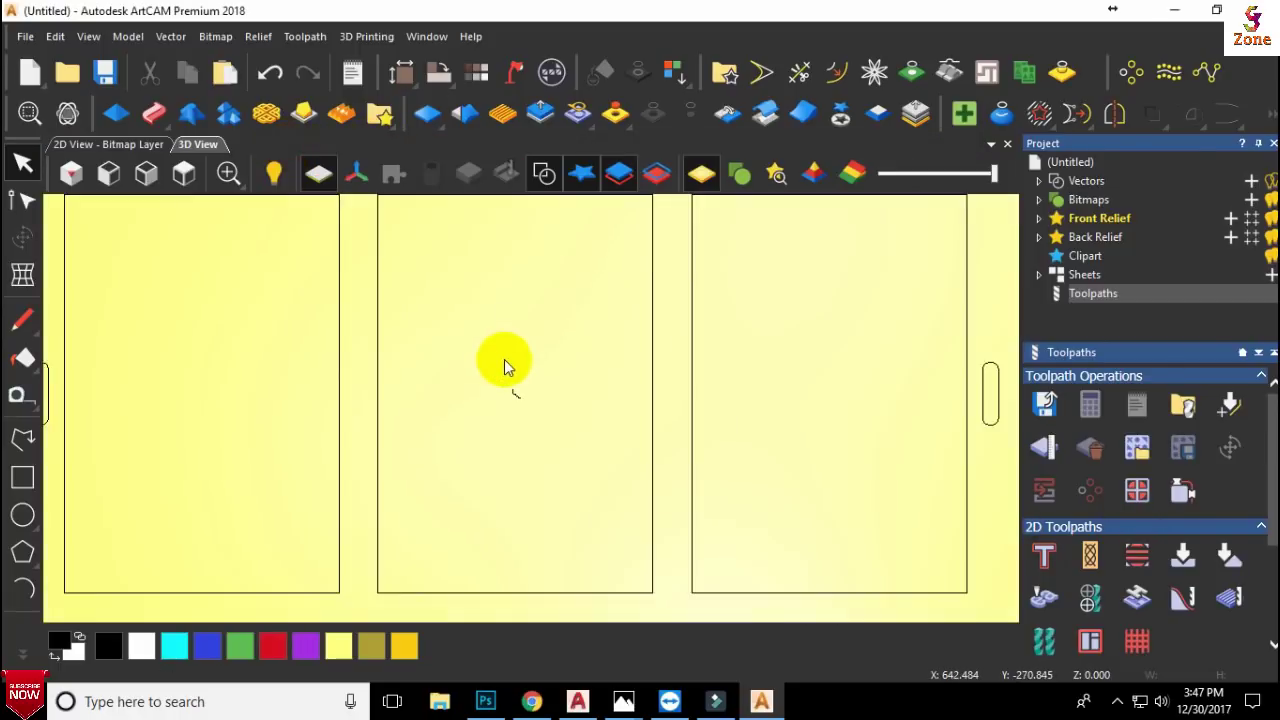
pyautogui.scroll(1, 586, 443)
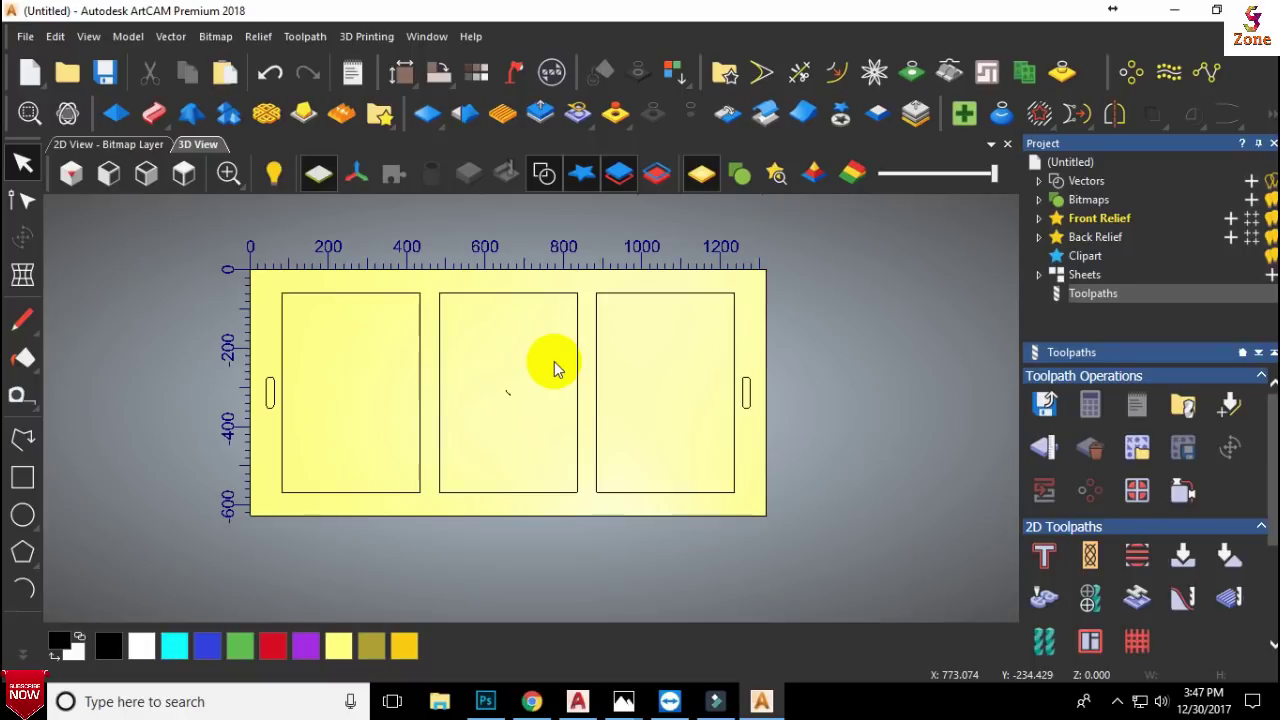
pyautogui.scroll(1, 526, 414)
pyautogui.moveTo(663, 289); pyautogui.dragTo(385, 325)
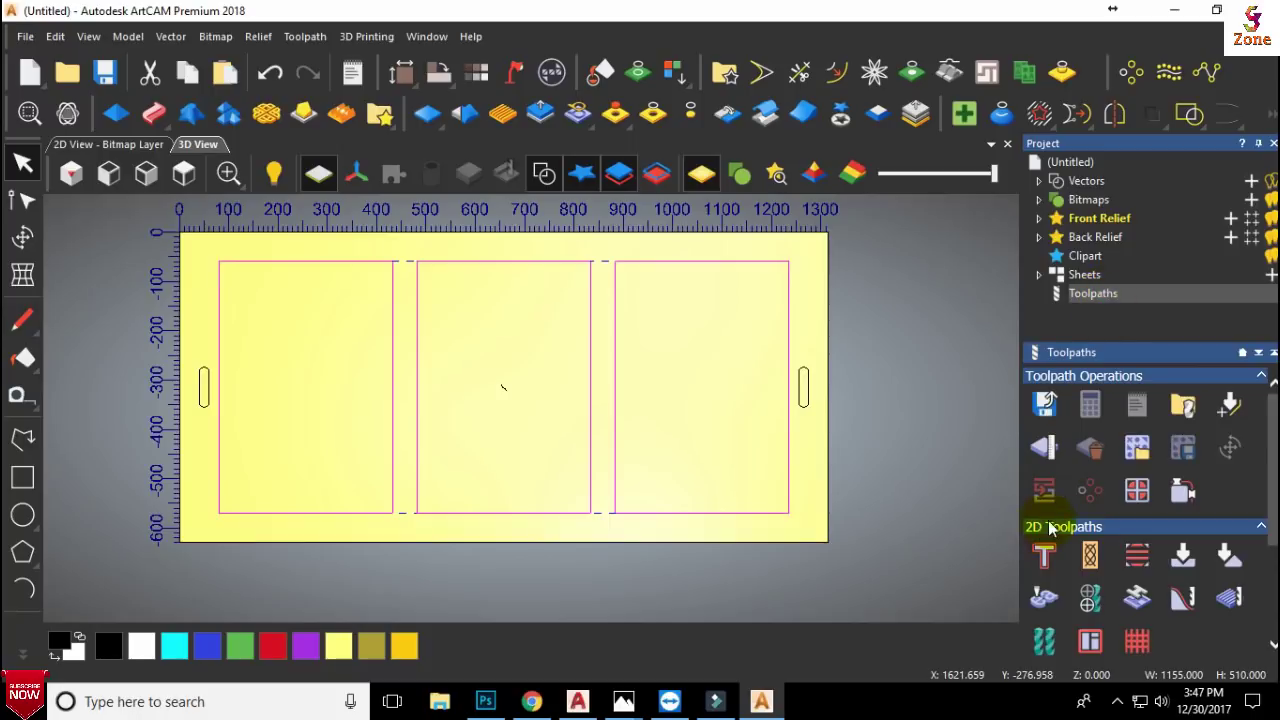
pyautogui.click(1044, 556)
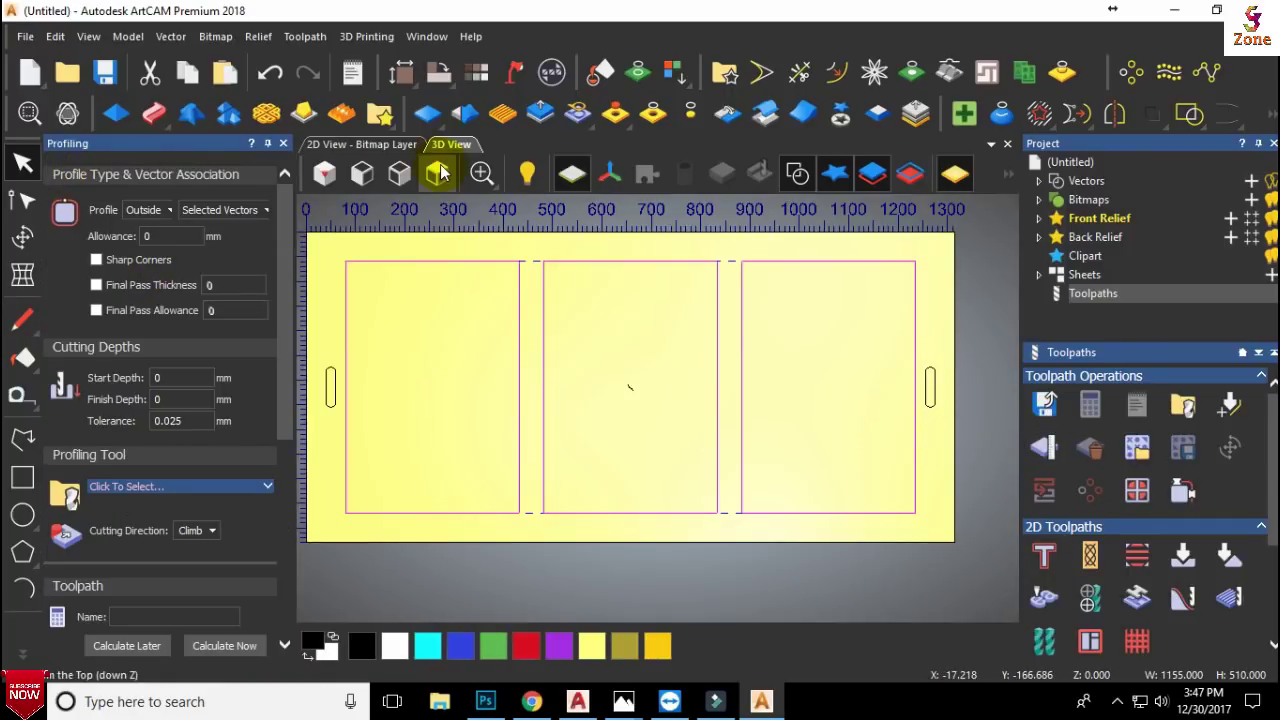
pyautogui.click(156, 214)
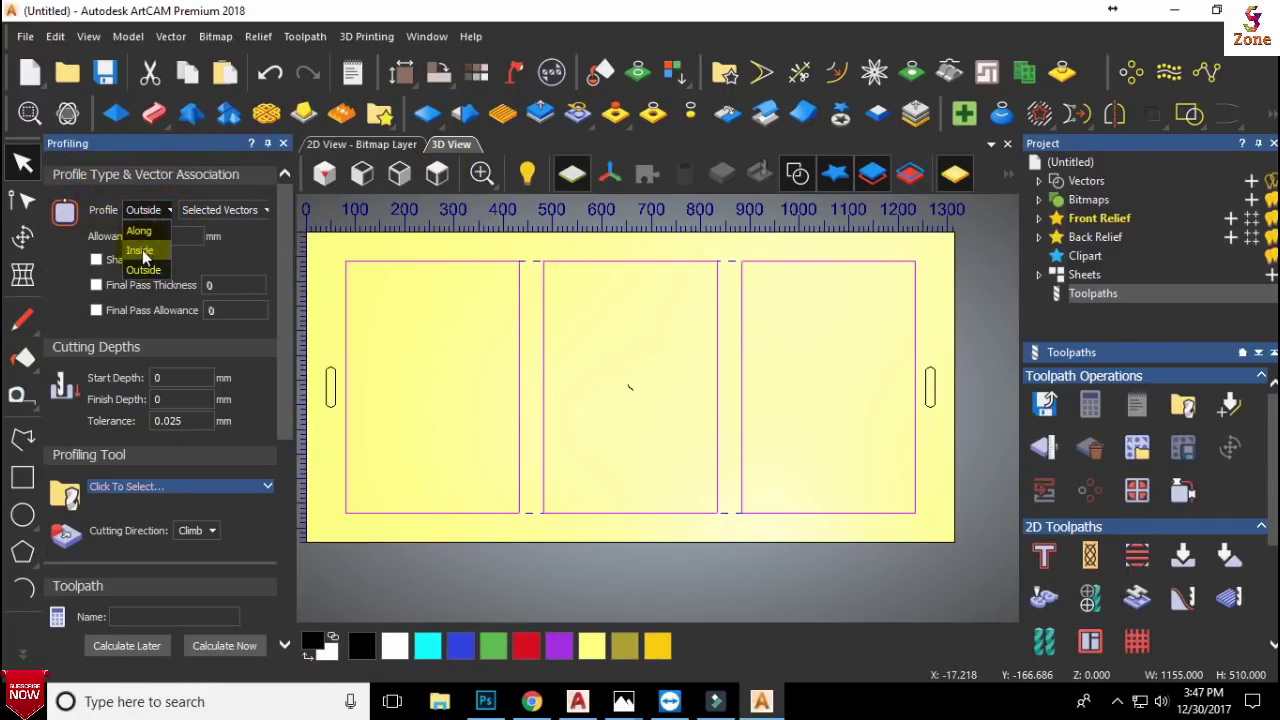
pyautogui.click(140, 248)
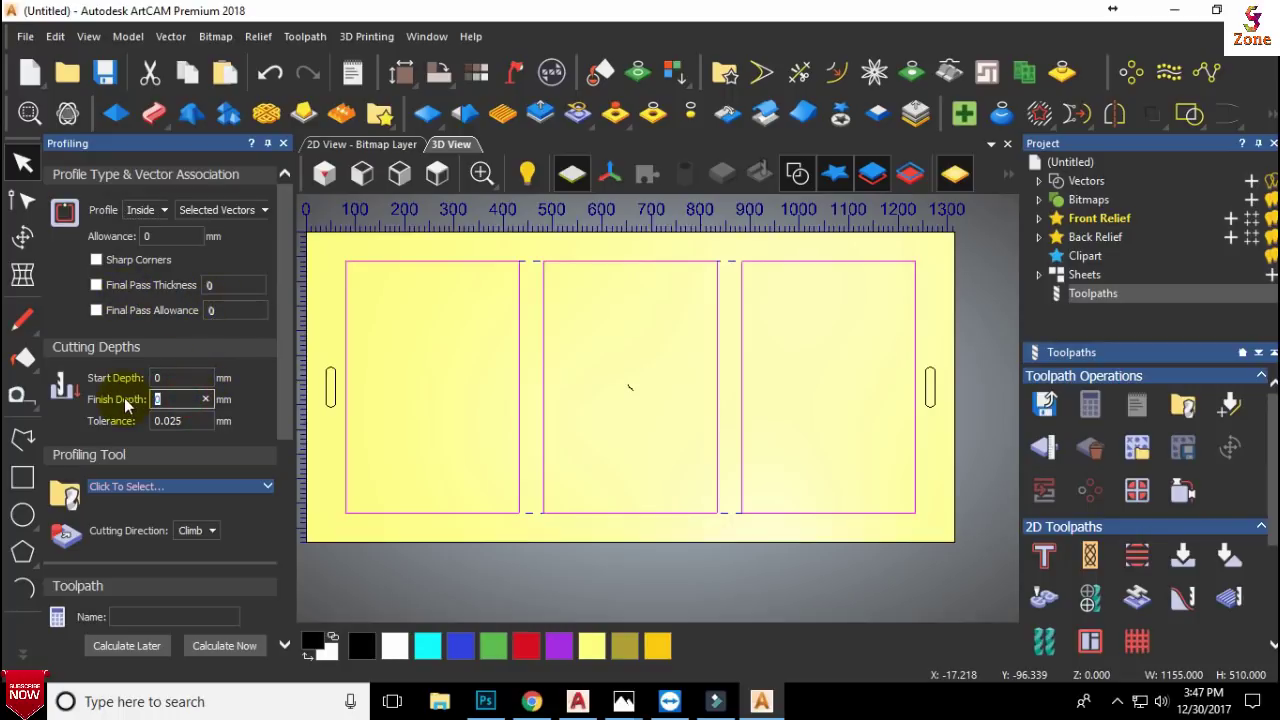
pyautogui.write('6')
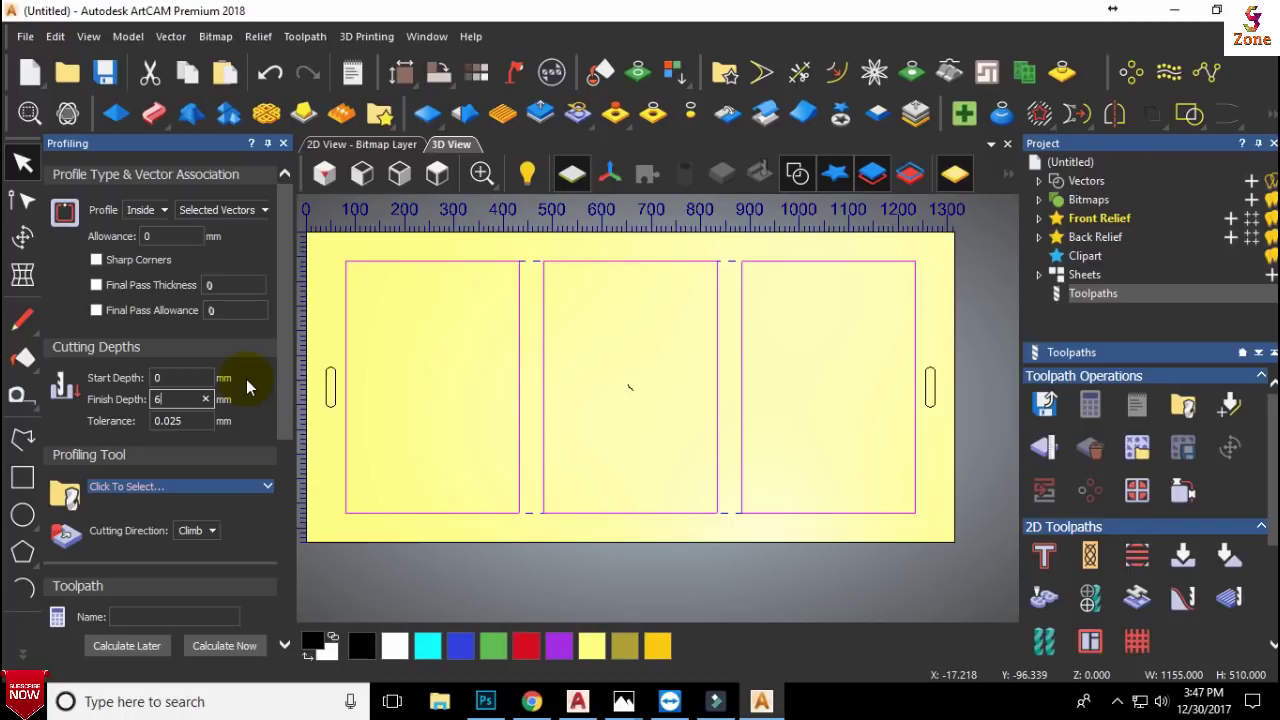
# Assign the Custom 2 form tool from the tool database as the profiling tool
pyautogui.click(249, 491)
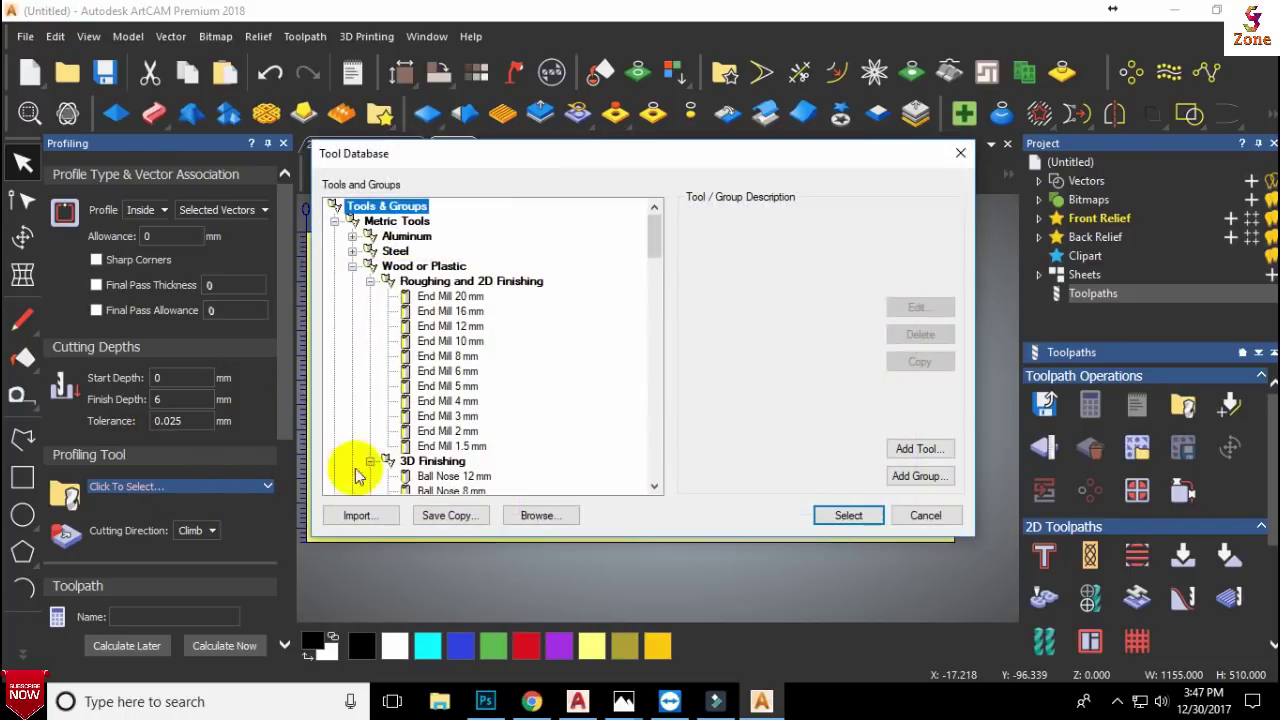
pyautogui.scroll(-20, 563, 338)
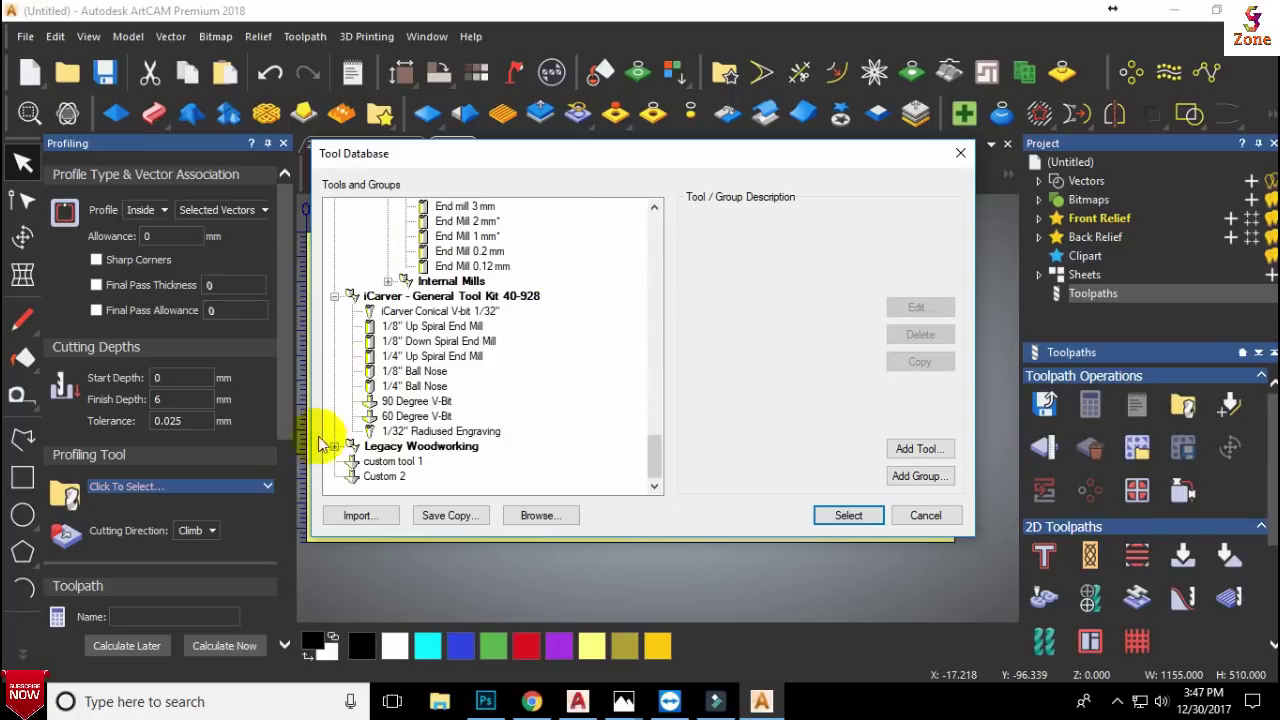
pyautogui.click(396, 480)
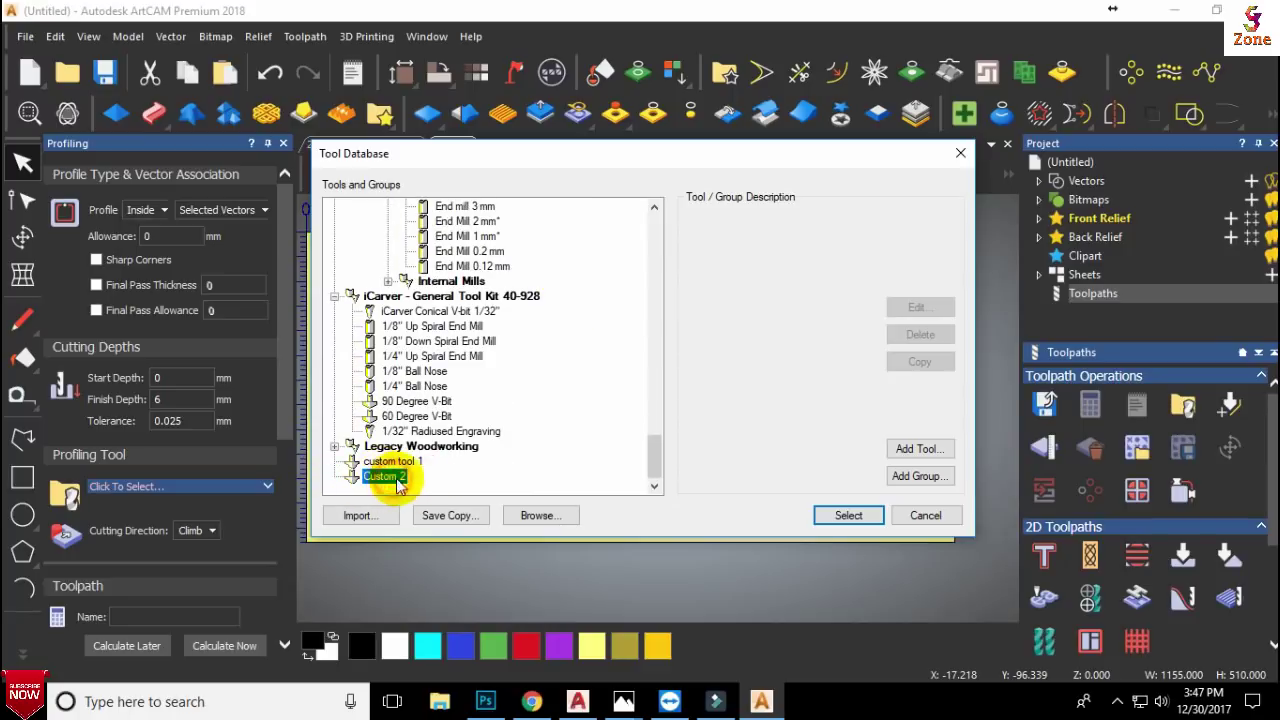
pyautogui.click(849, 513)
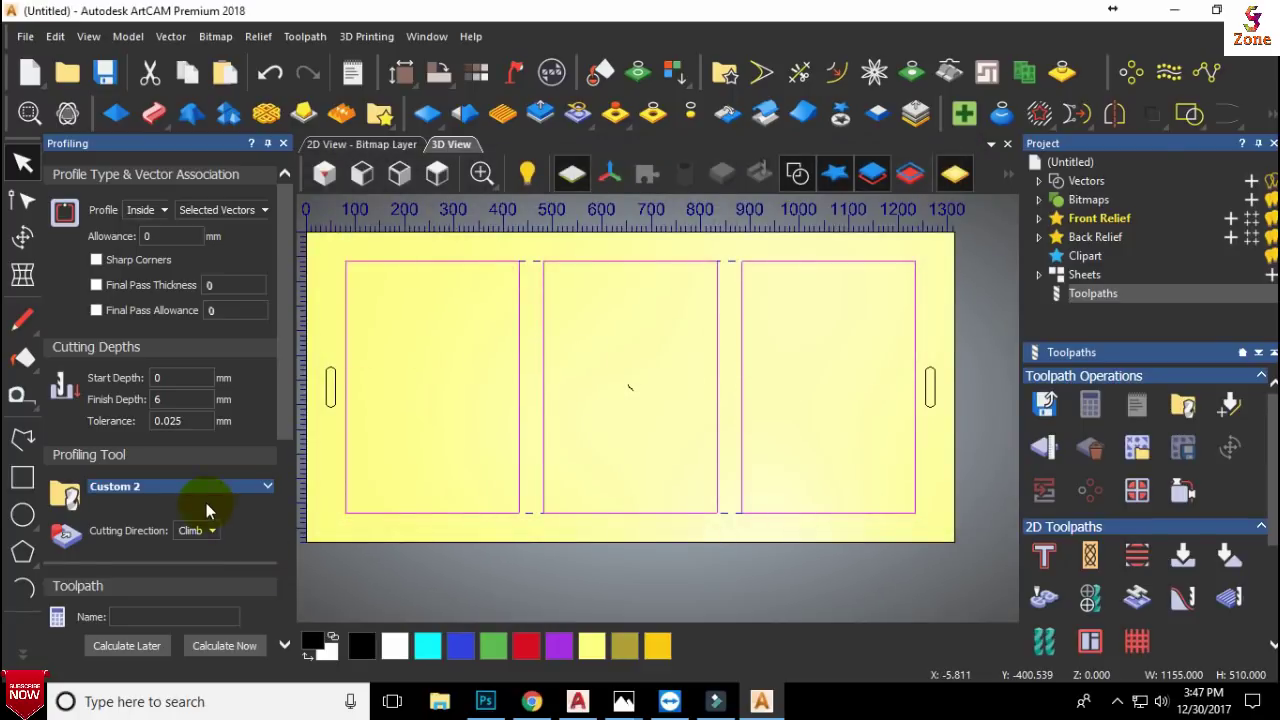
# Define the material as 12 mm thick and calculate the profiling toolpath for the three panel rectangles
pyautogui.scroll(-5, 206, 503)
pyautogui.click(238, 438)
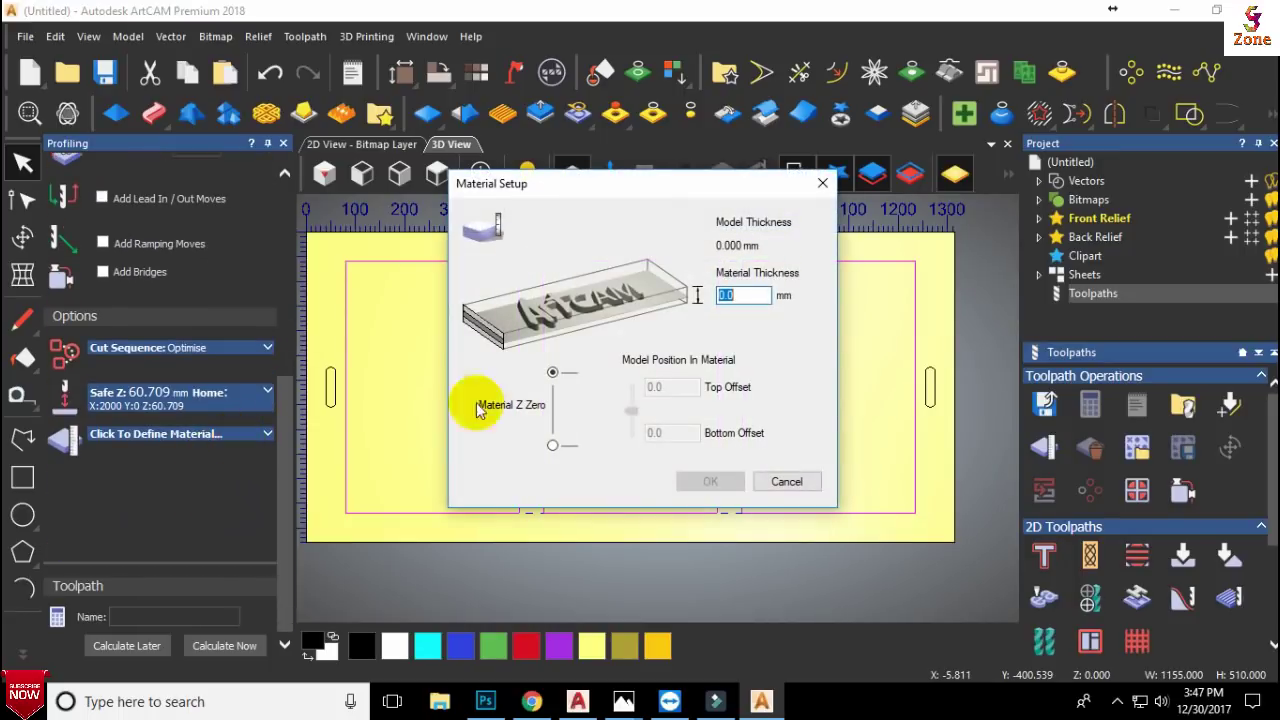
pyautogui.write('12')
pyautogui.click(702, 479)
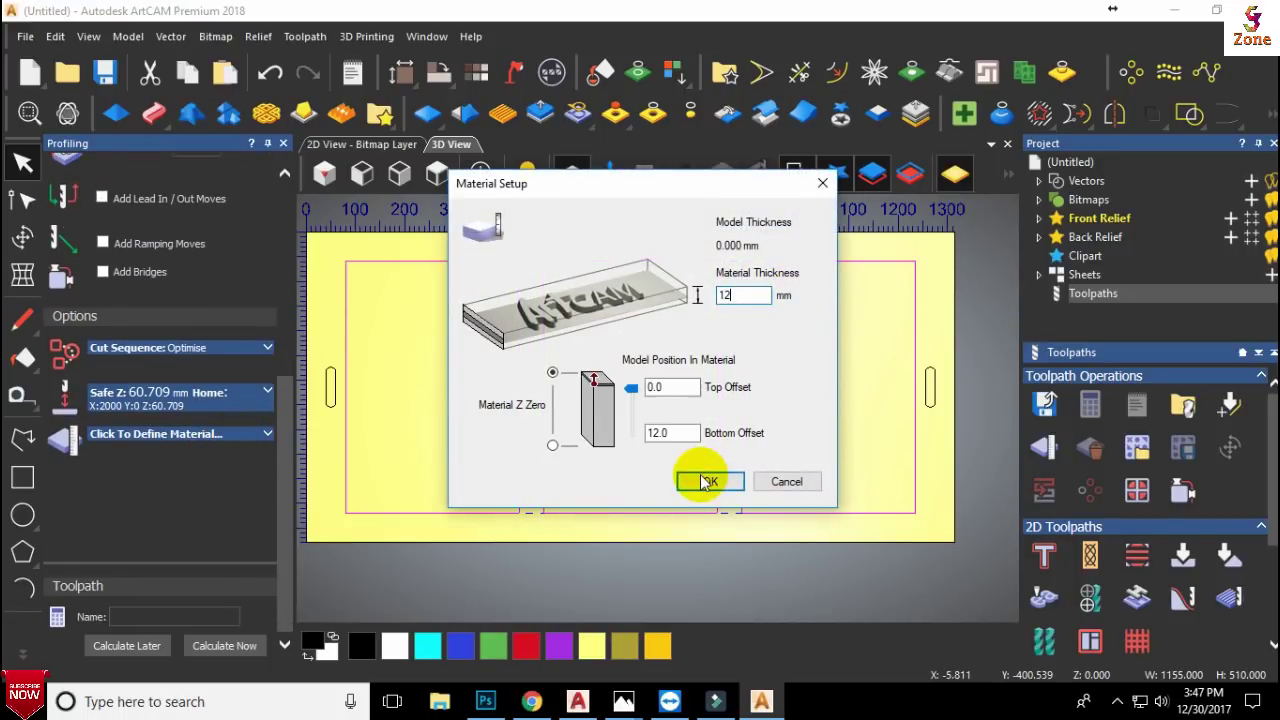
pyautogui.click(207, 650)
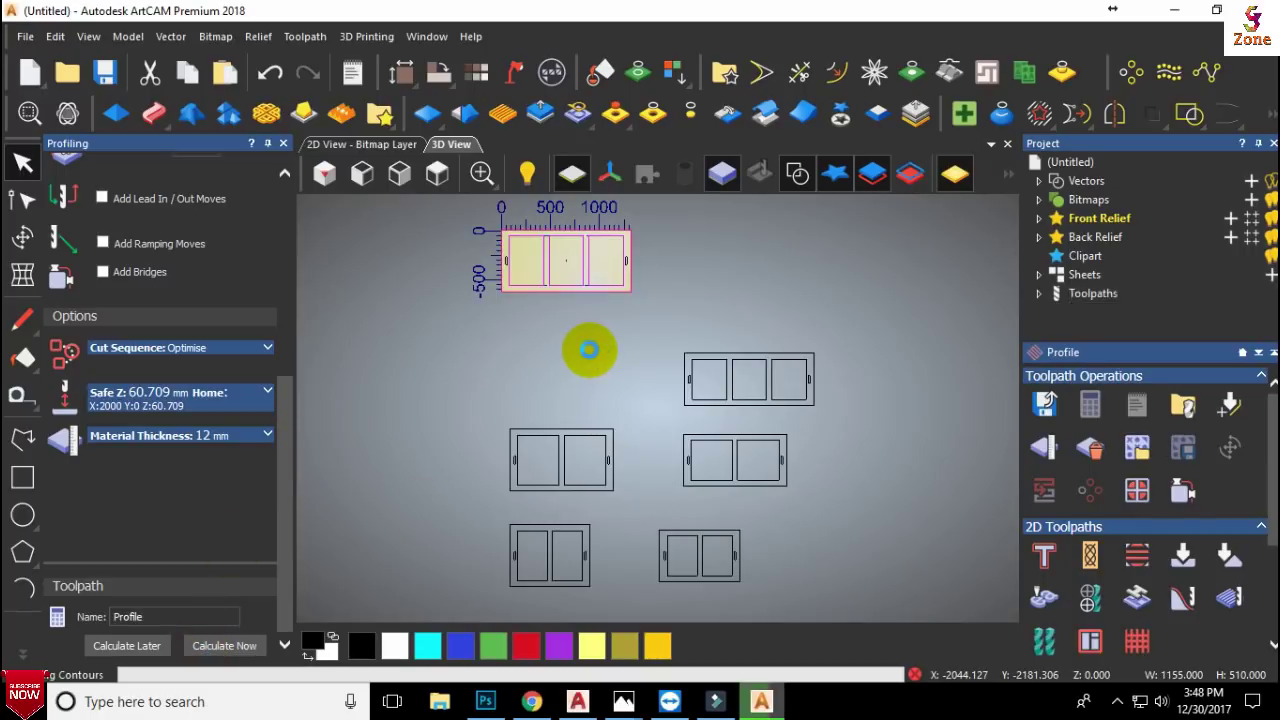
pyautogui.scroll(4, 586, 243)
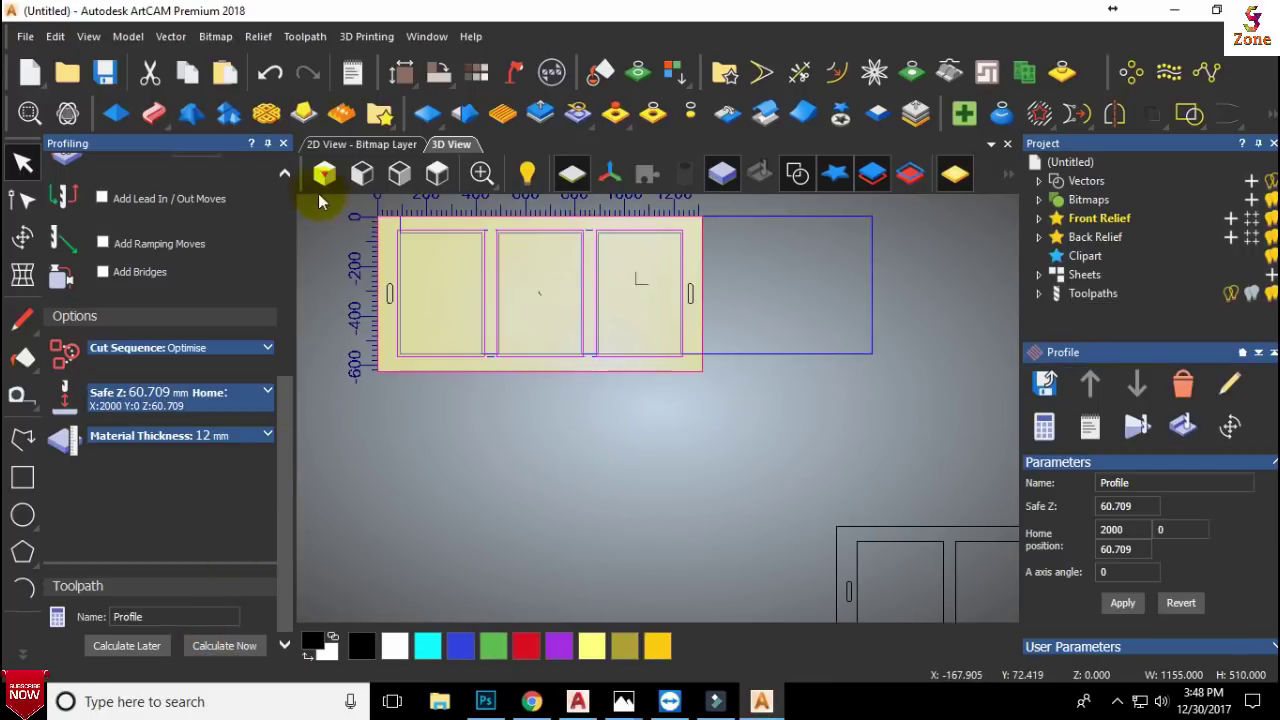
pyautogui.click(283, 143)
pyautogui.scroll(5, 397, 249)
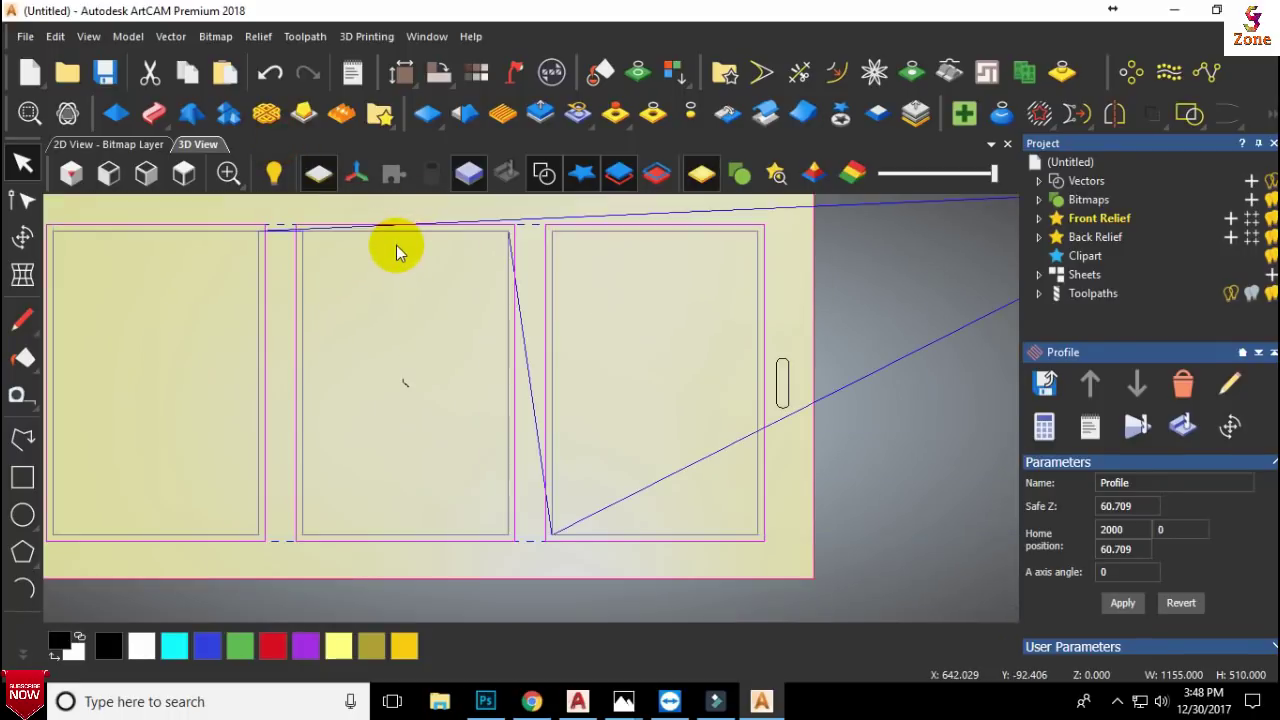
pyautogui.scroll(-3, 397, 249)
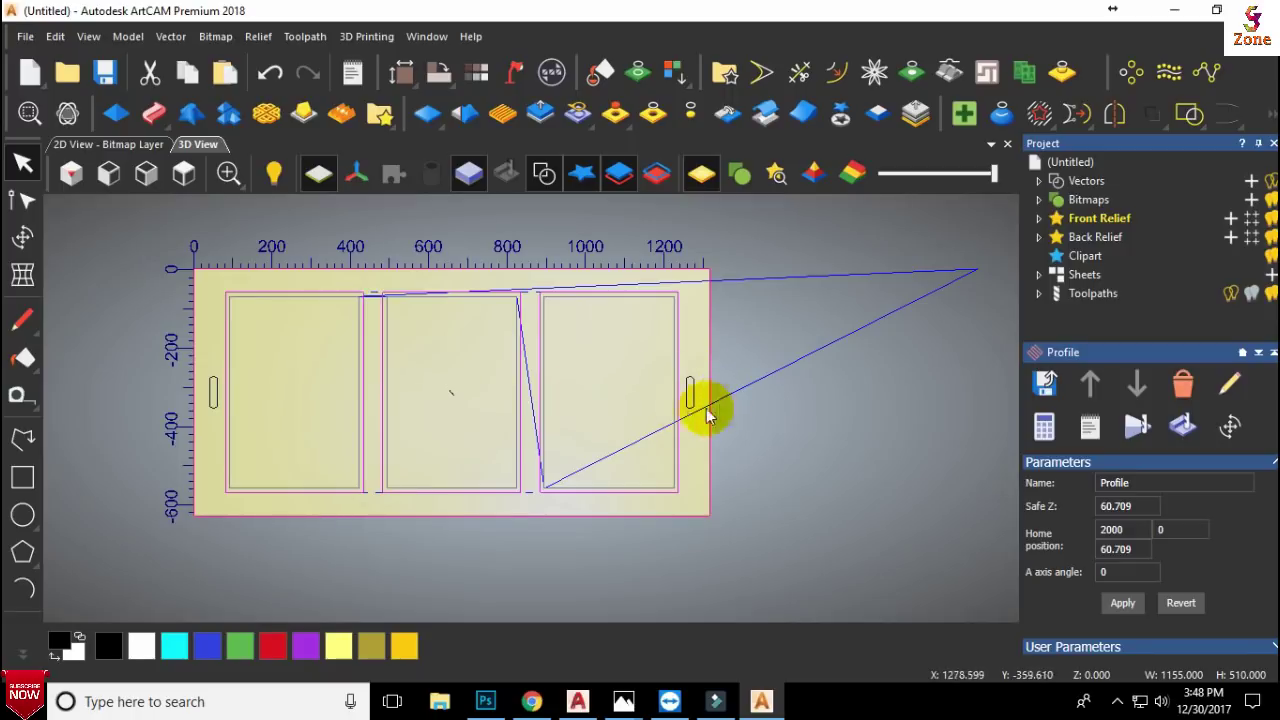
pyautogui.click(1092, 294)
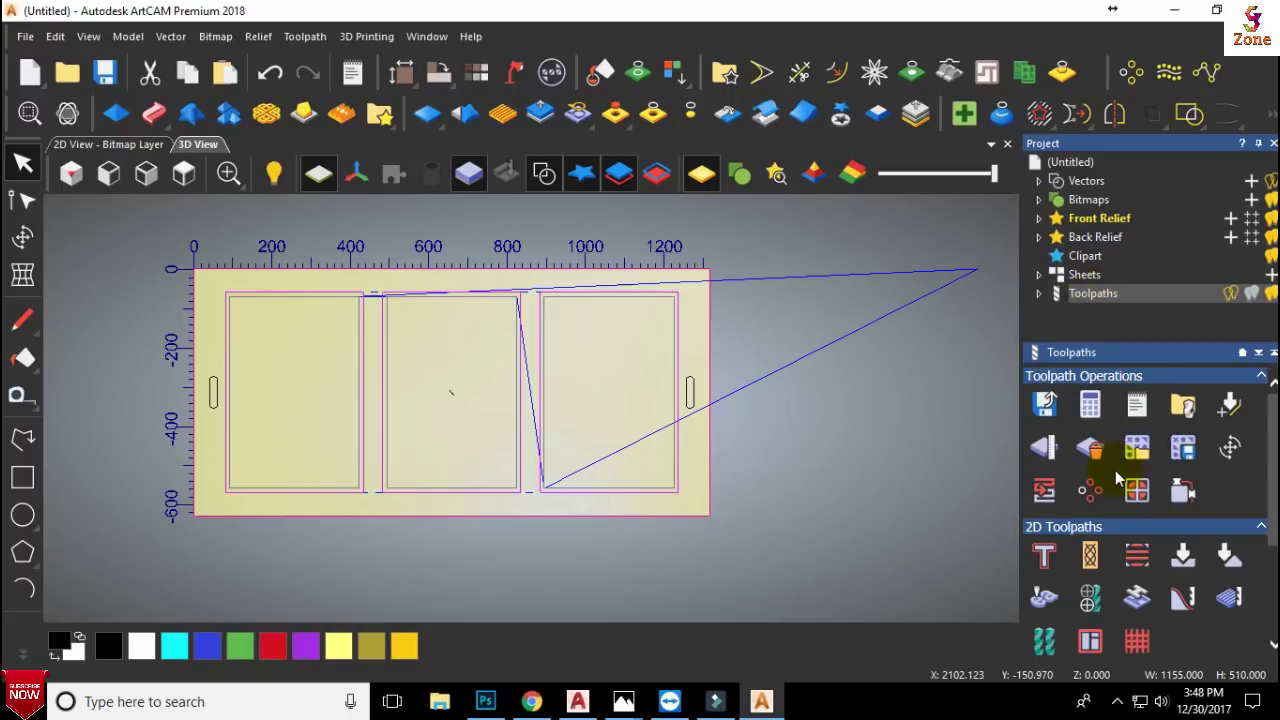
pyautogui.scroll(-1, 1115, 470)
pyautogui.click(1045, 510)
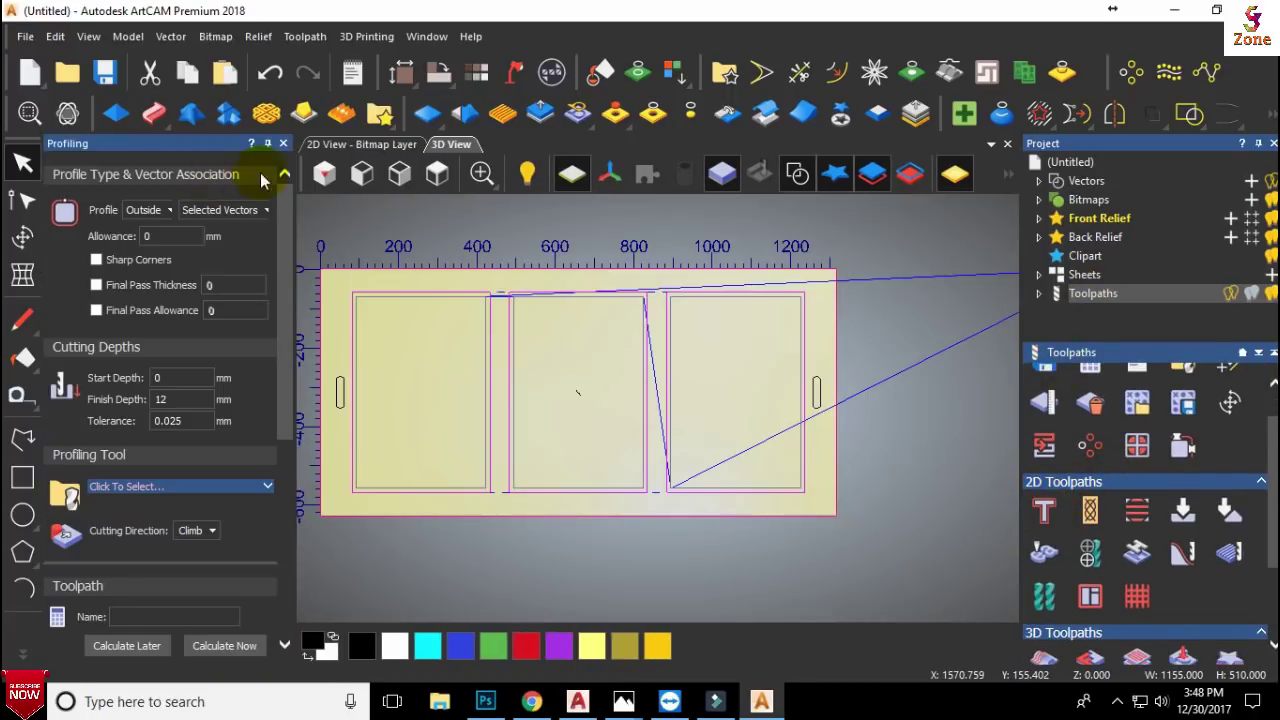
pyautogui.click(285, 142)
# Start a 2D area clearance toolpath and add the 5 mm end mill for wood or plastic to its tools list
pyautogui.click(1095, 295)
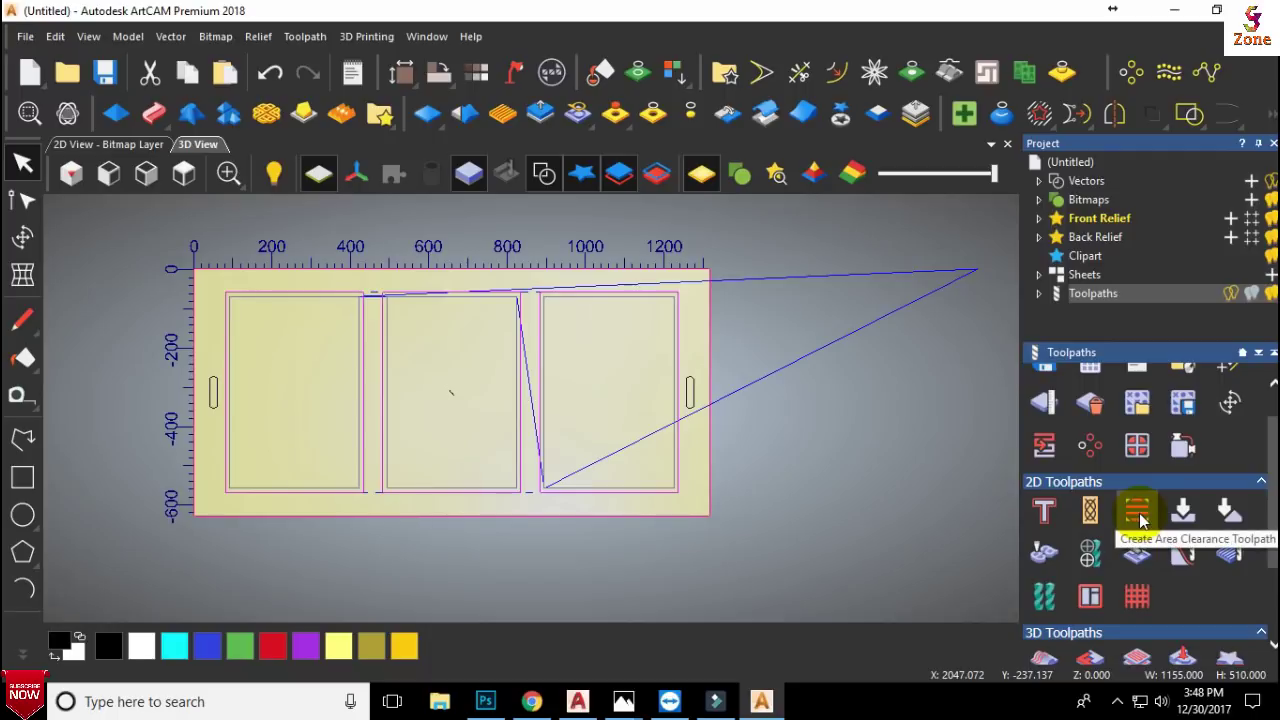
pyautogui.click(1138, 514)
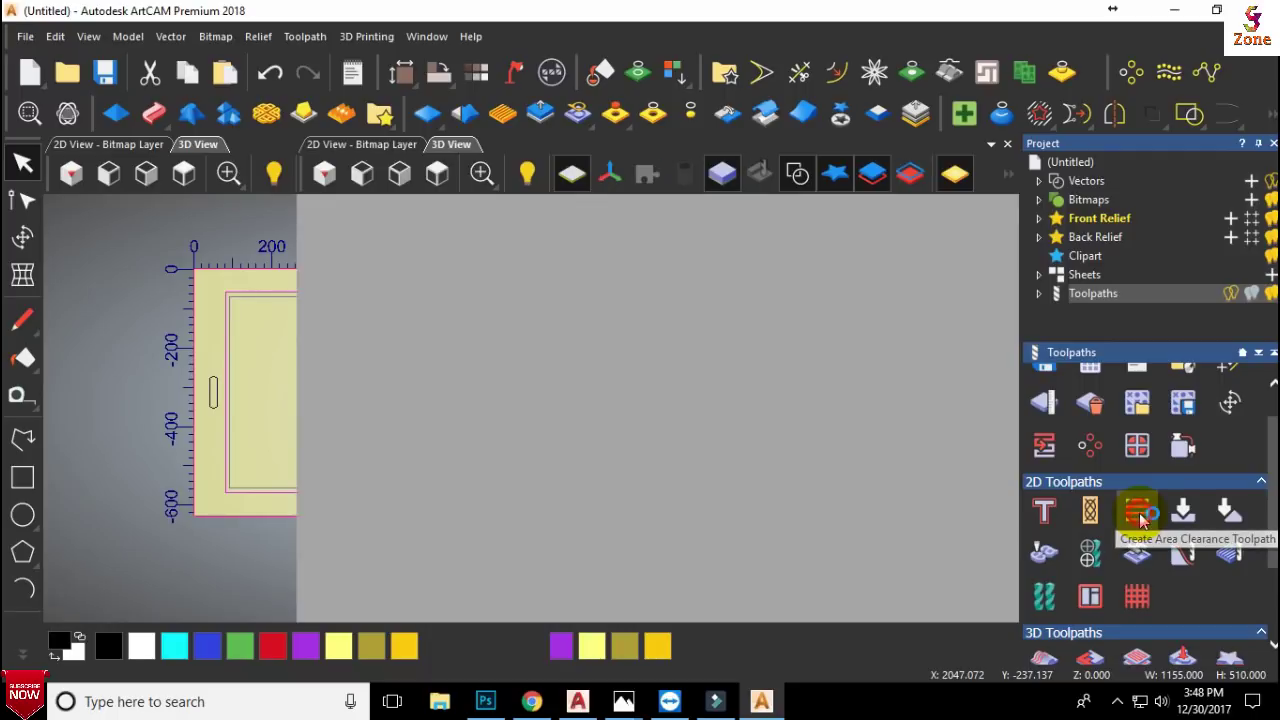
pyautogui.click(128, 453)
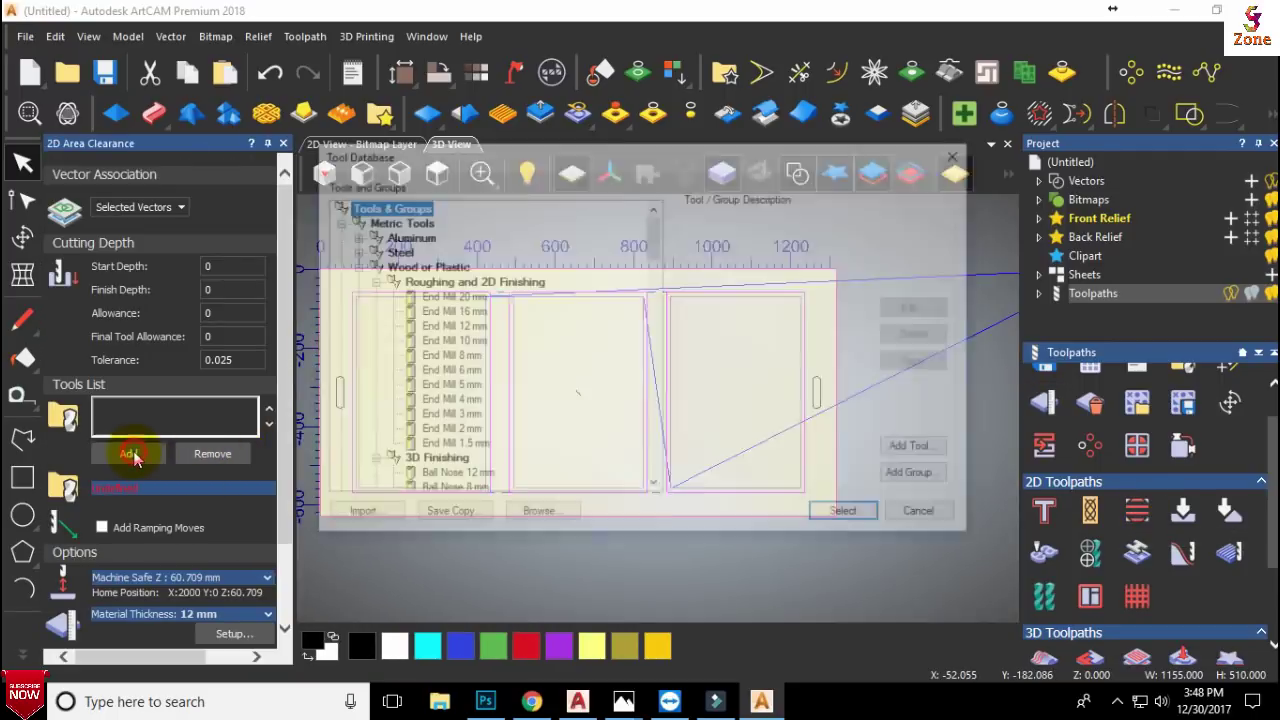
pyautogui.click(450, 386)
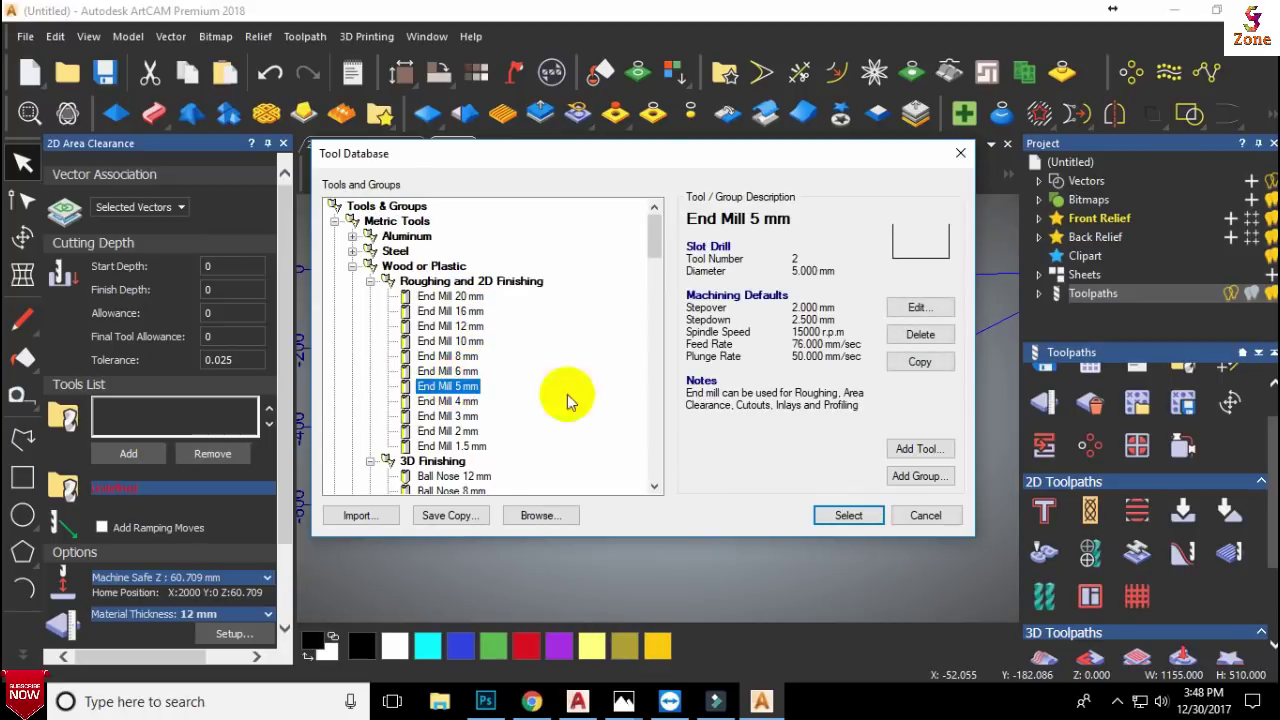
pyautogui.click(852, 517)
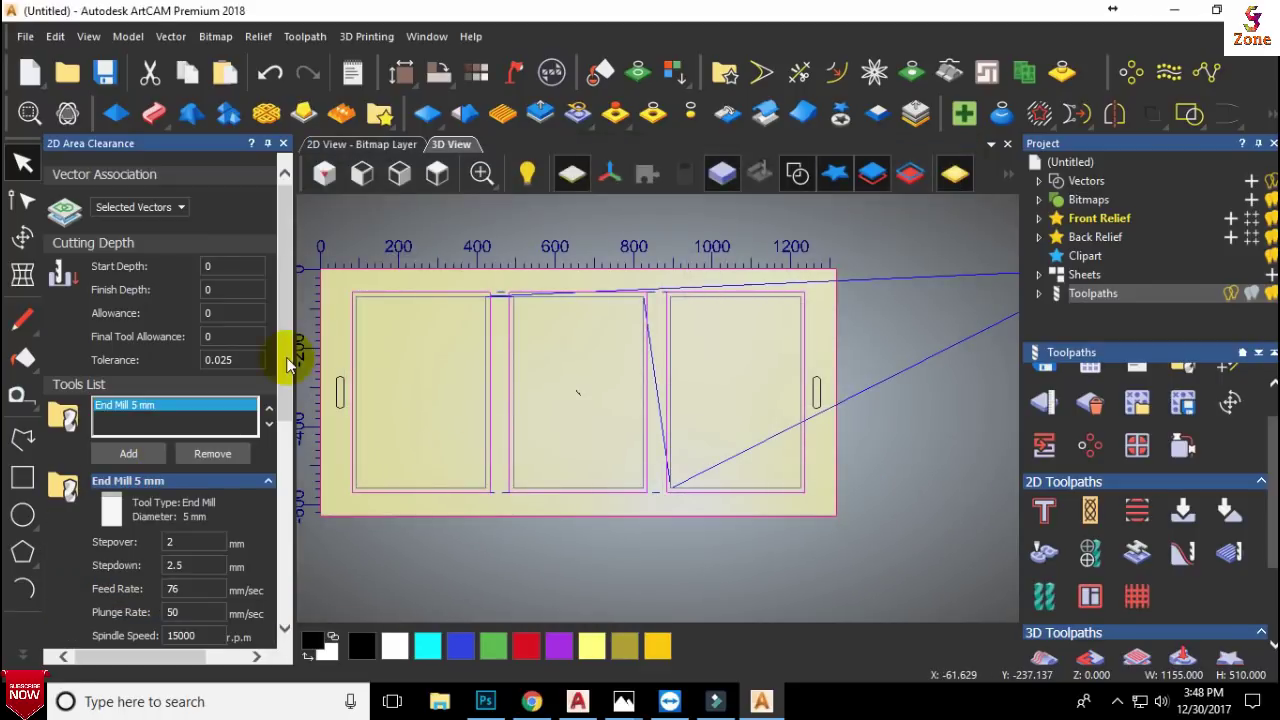
# Give the area clearance a 6 mm finish depth and the Offset clearance strategy, and calculate it on the three panel rectangles
pyautogui.click(228, 289)
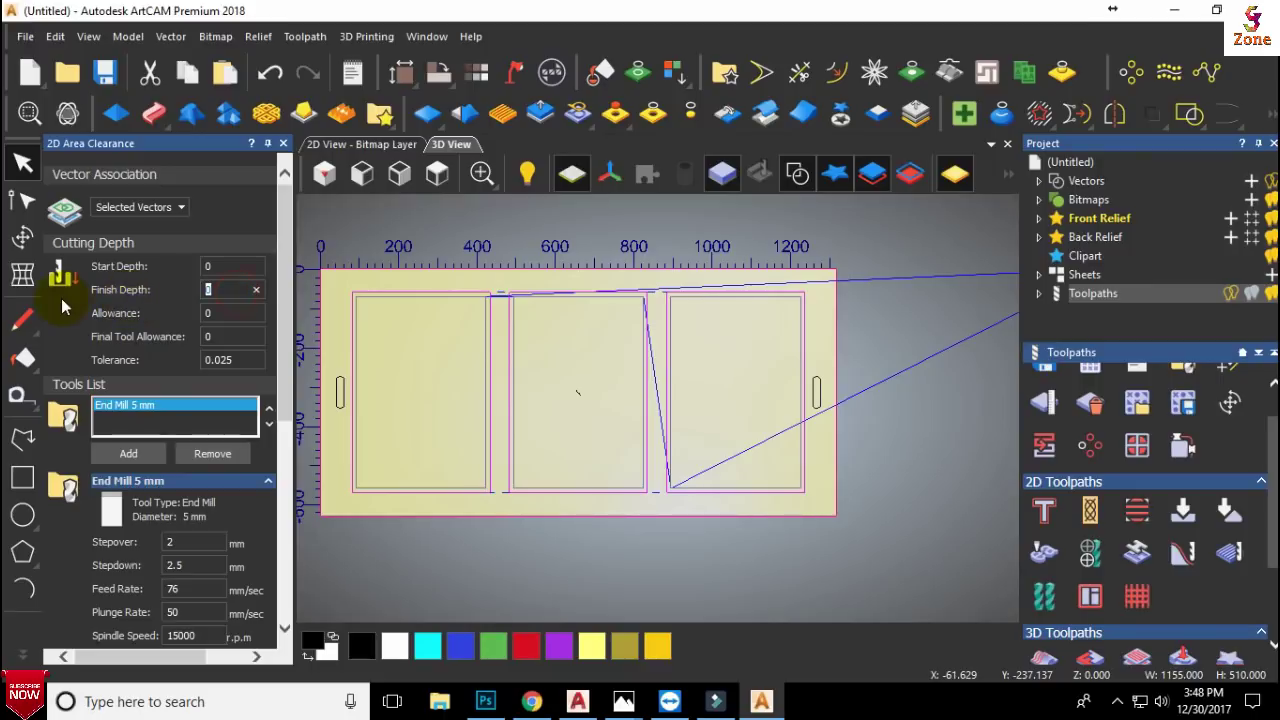
pyautogui.write('6')
pyautogui.click(281, 397)
pyautogui.click(276, 484)
pyautogui.scroll(-5, 284, 475)
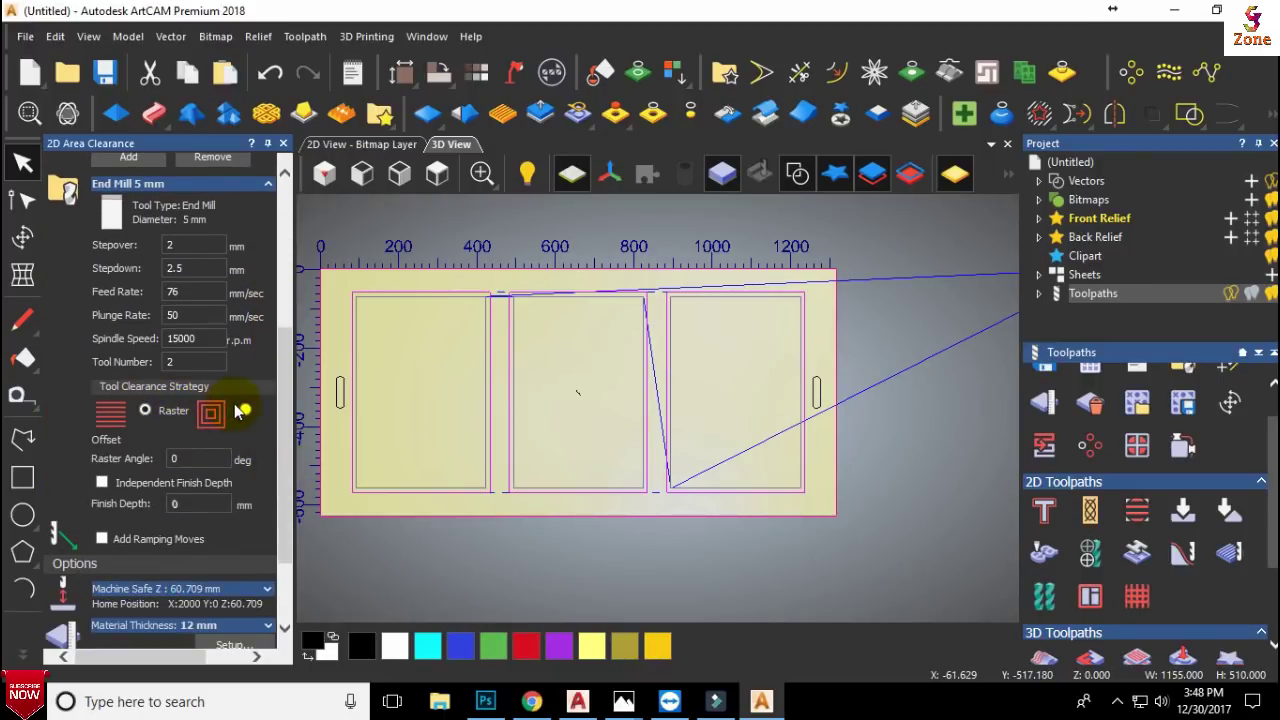
pyautogui.click(243, 410)
pyautogui.scroll(-3, 254, 480)
pyautogui.click(258, 625)
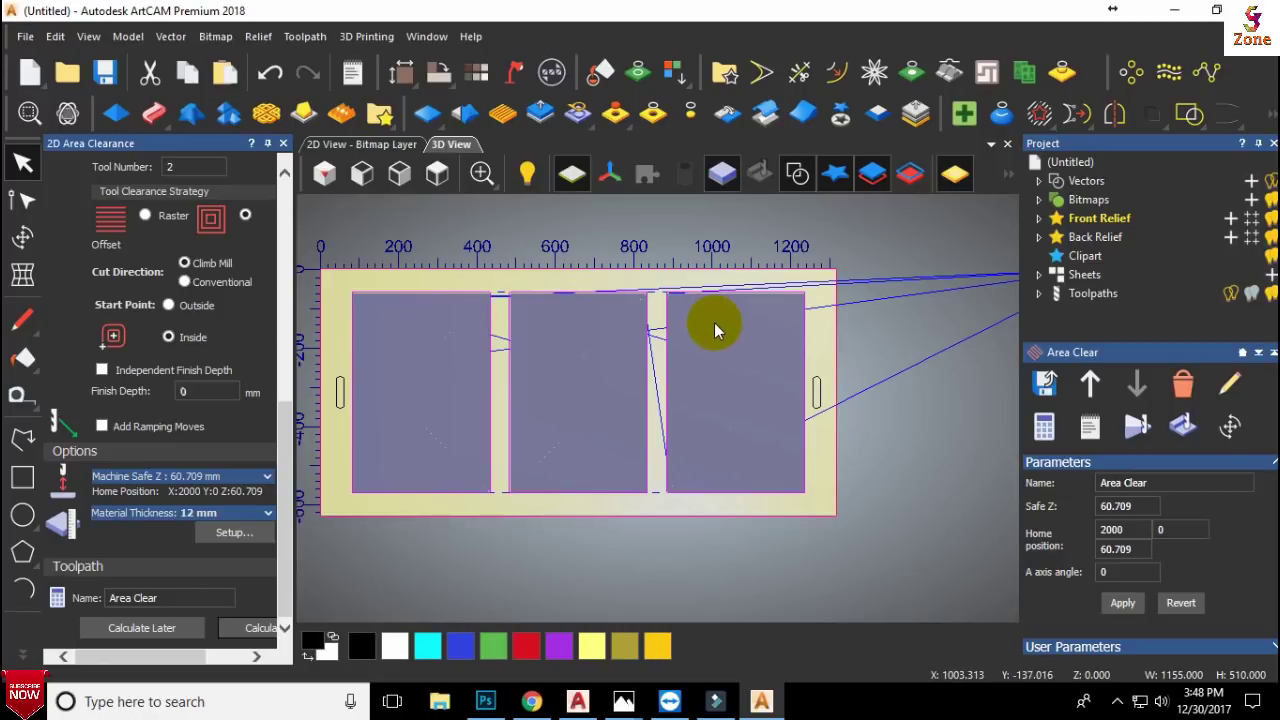
# Recalculate the area clearance toolpath for only the two narrow handle slots at the board's ends
pyautogui.click(409, 277)
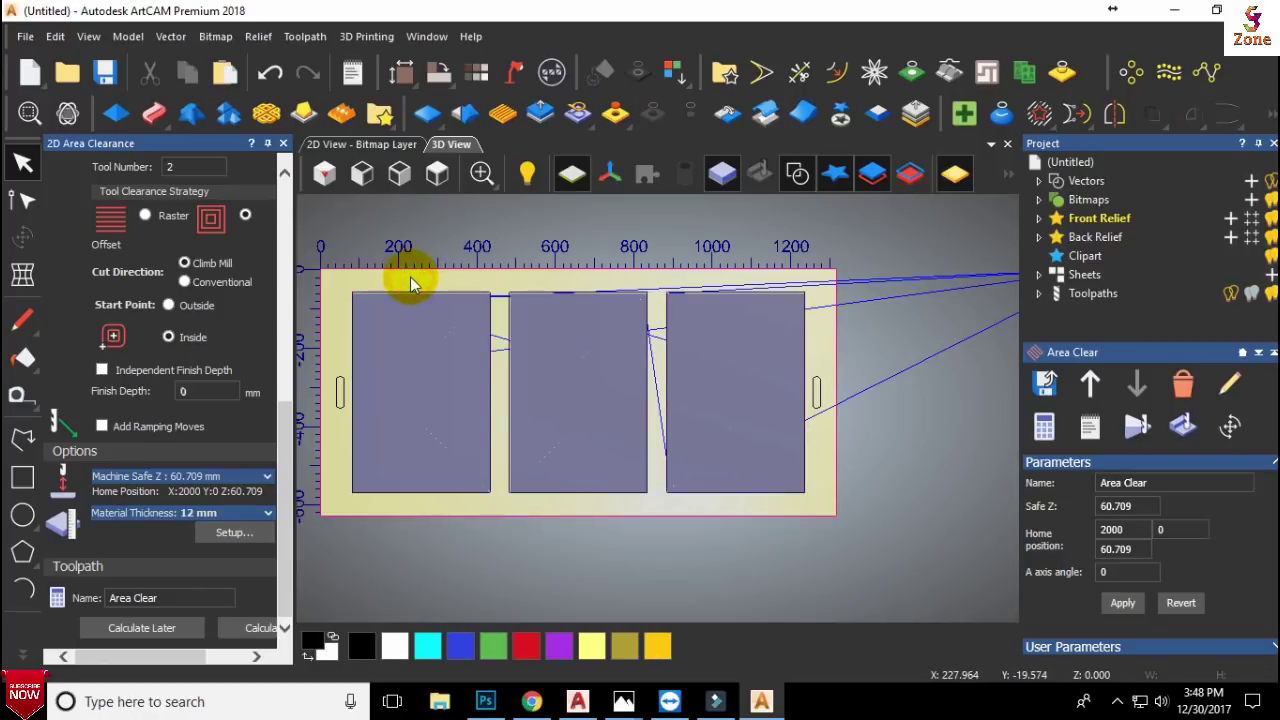
pyautogui.click(339, 388)
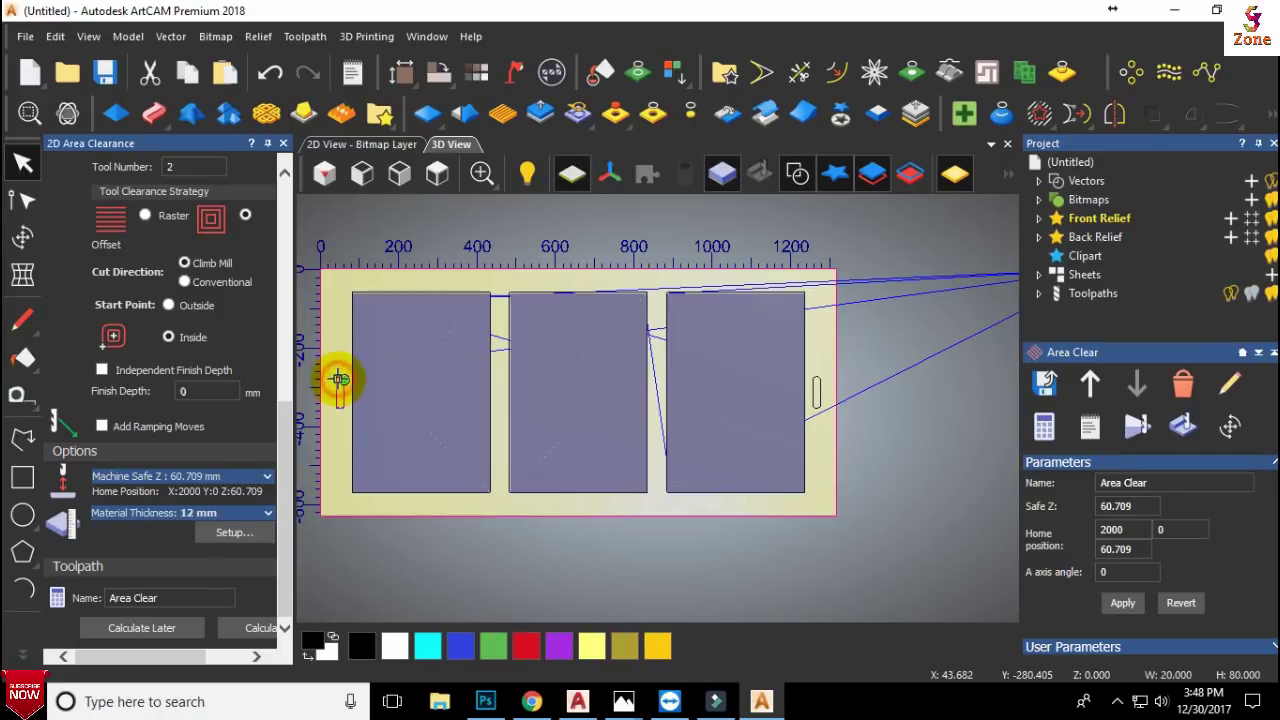
pyautogui.keyDown('shift'); pyautogui.click(818, 388); pyautogui.keyUp('shift')
pyautogui.click(258, 628)
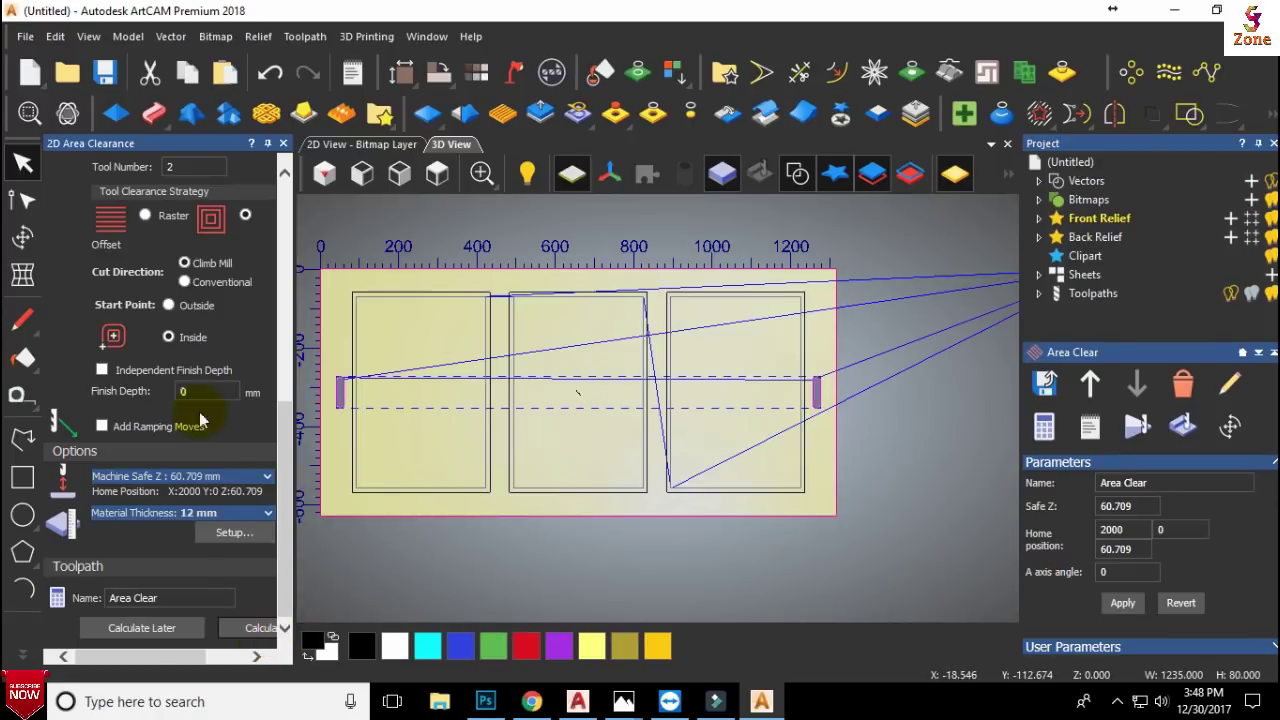
pyautogui.click(283, 143)
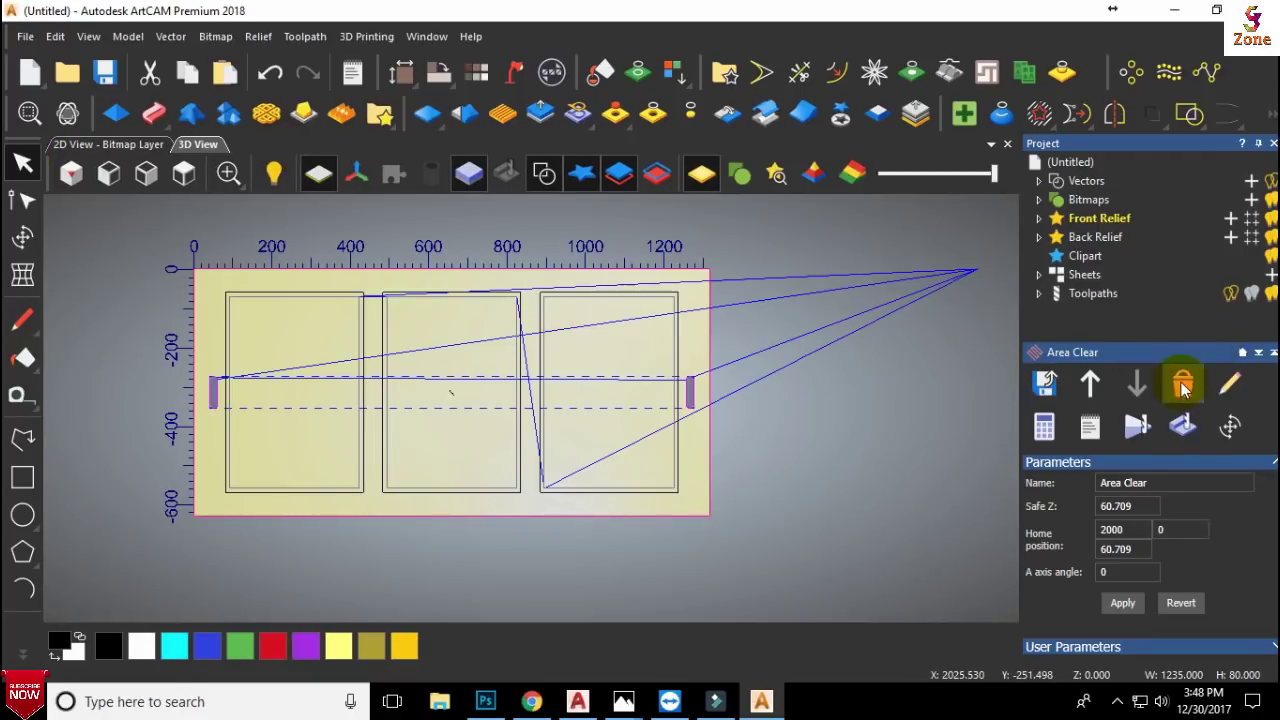
# Simulate the Profile toolpath on the whole model at standard resolution, shown in the isometric view
pyautogui.click(1083, 292)
pyautogui.doubleClick(1083, 294)
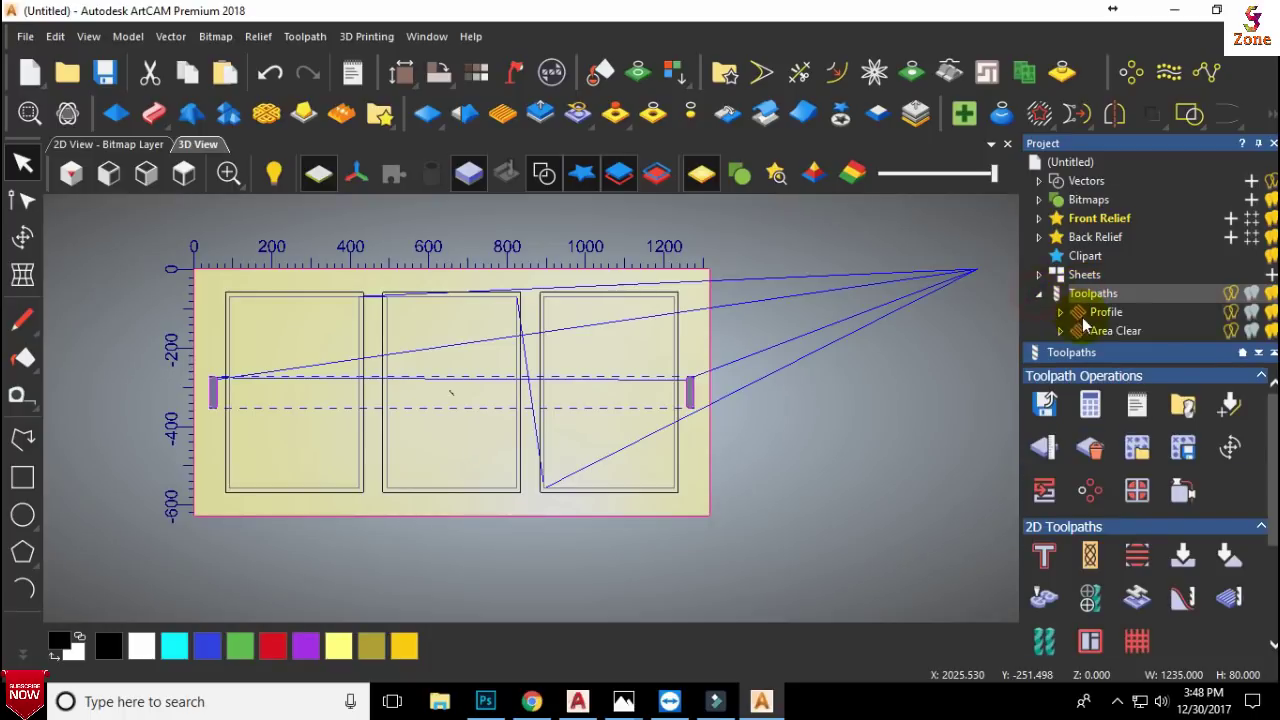
pyautogui.click(1105, 318)
pyautogui.click(1134, 428)
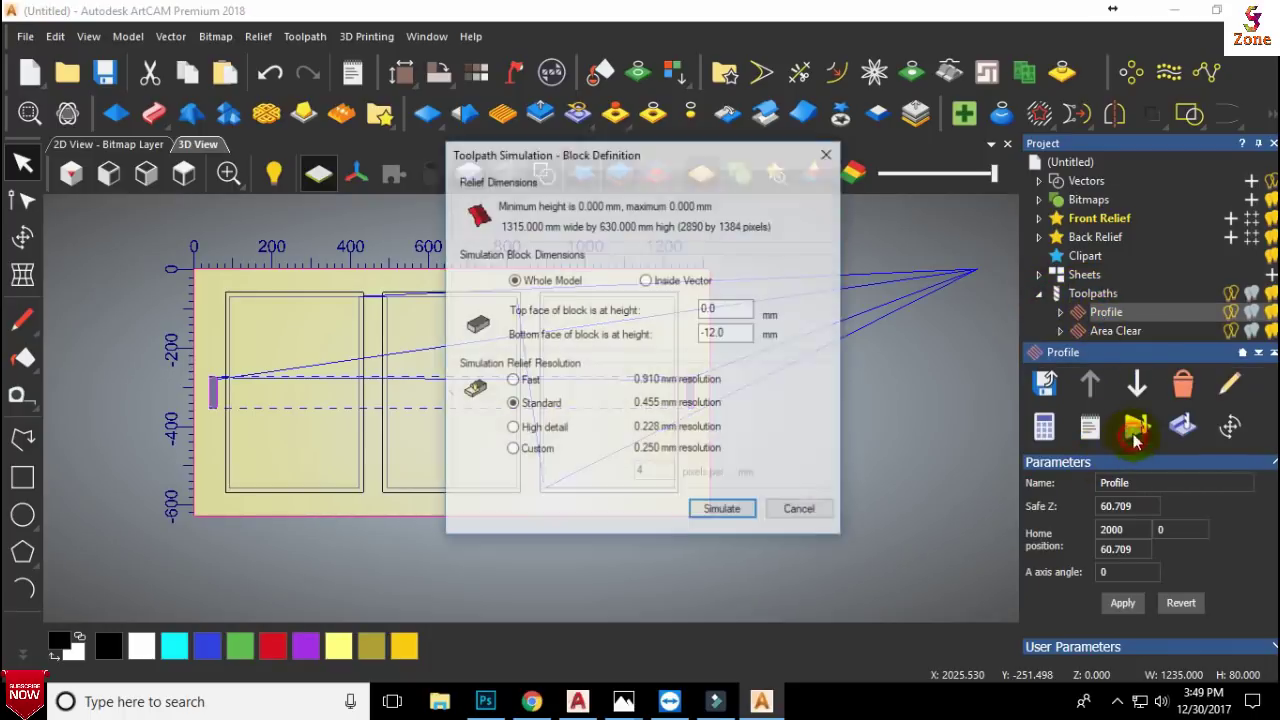
pyautogui.click(732, 512)
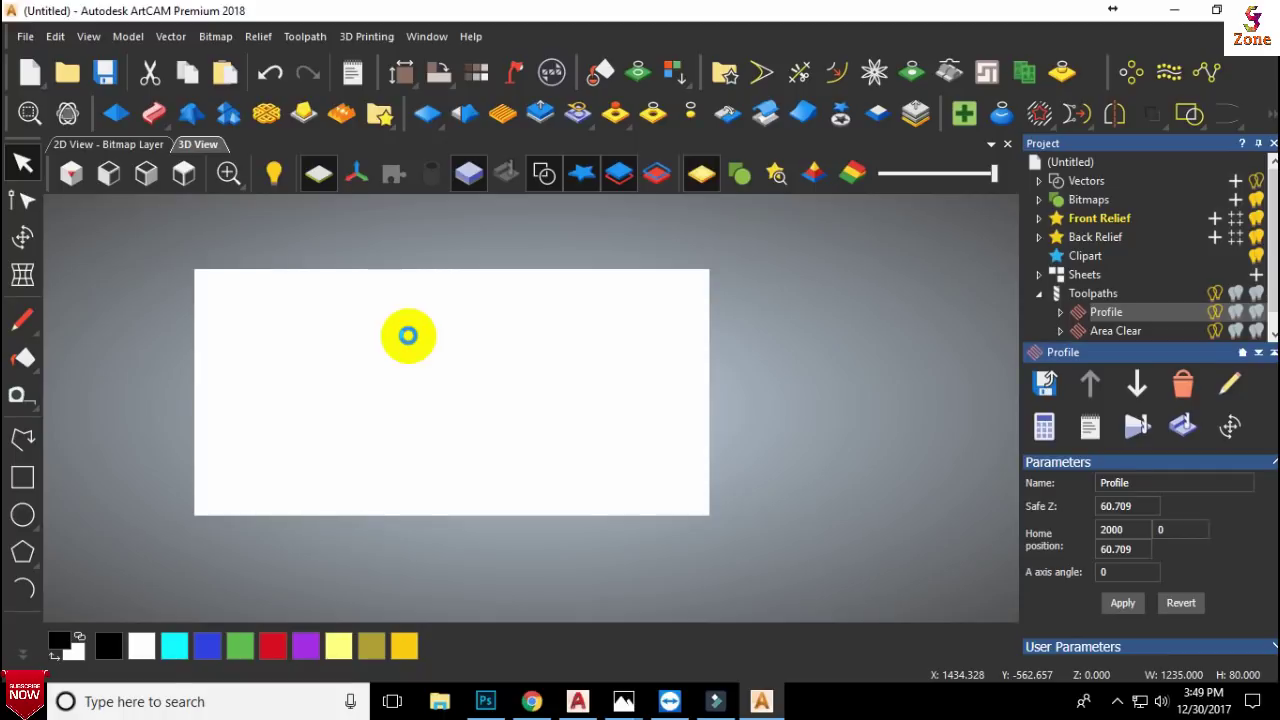
pyautogui.click(70, 173)
pyautogui.click(184, 250)
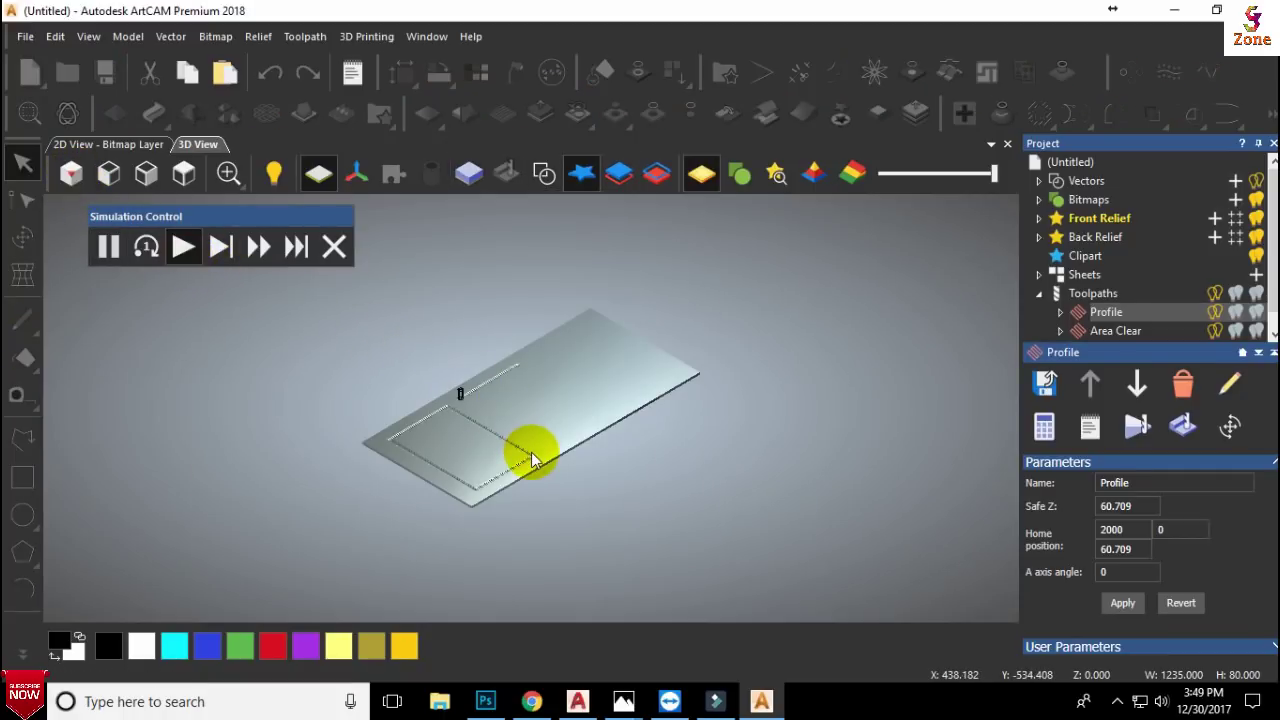
# Simulate the Area Clear toolpath on the same block at fast speed
pyautogui.click(1116, 332)
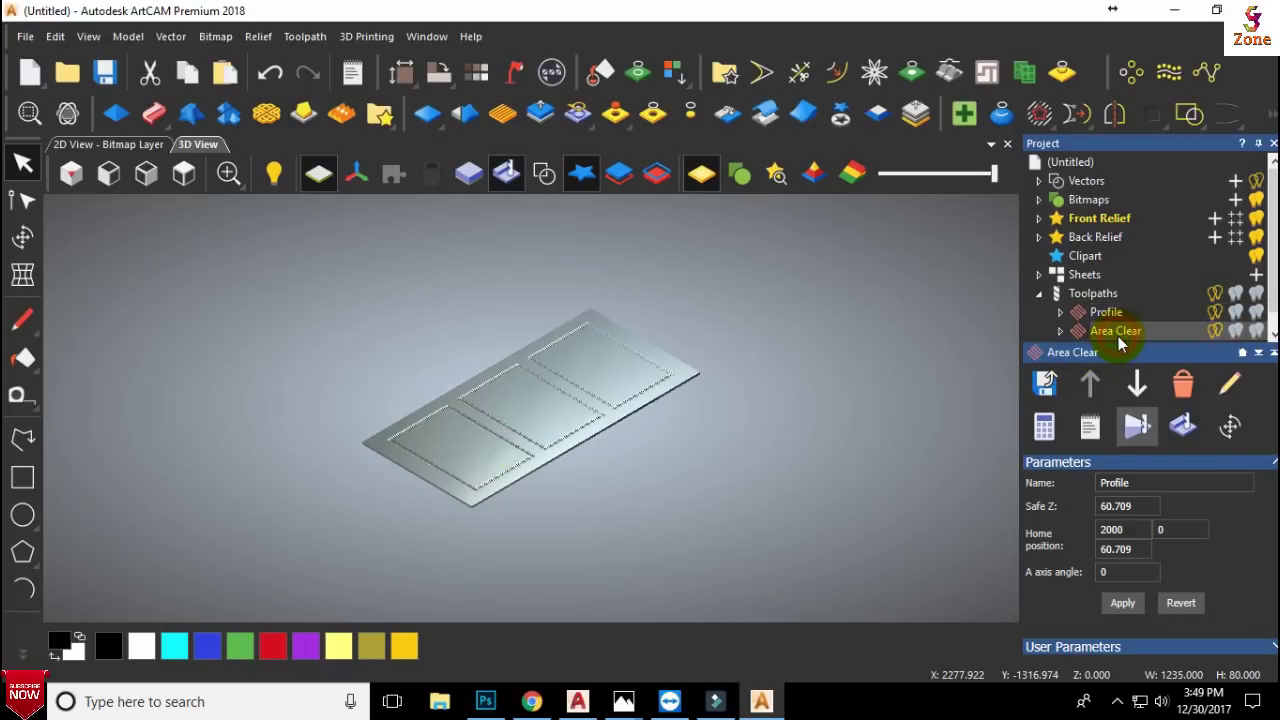
pyautogui.click(1137, 428)
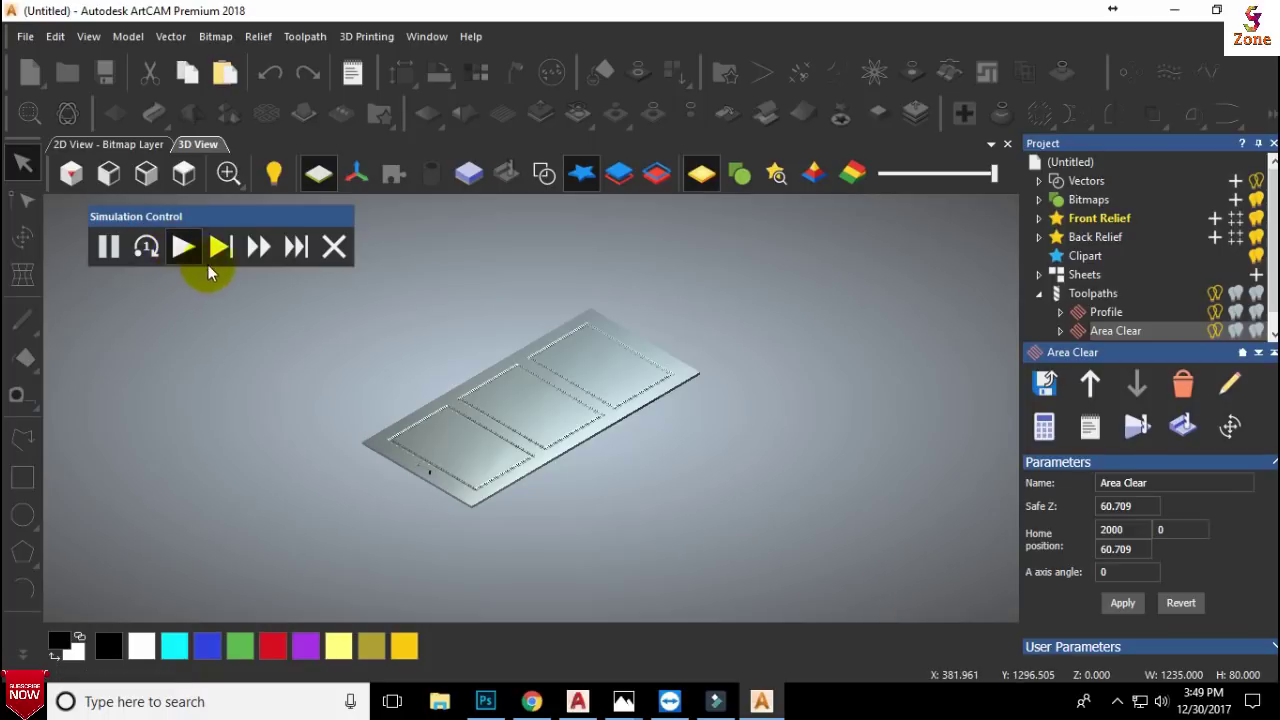
pyautogui.click(259, 248)
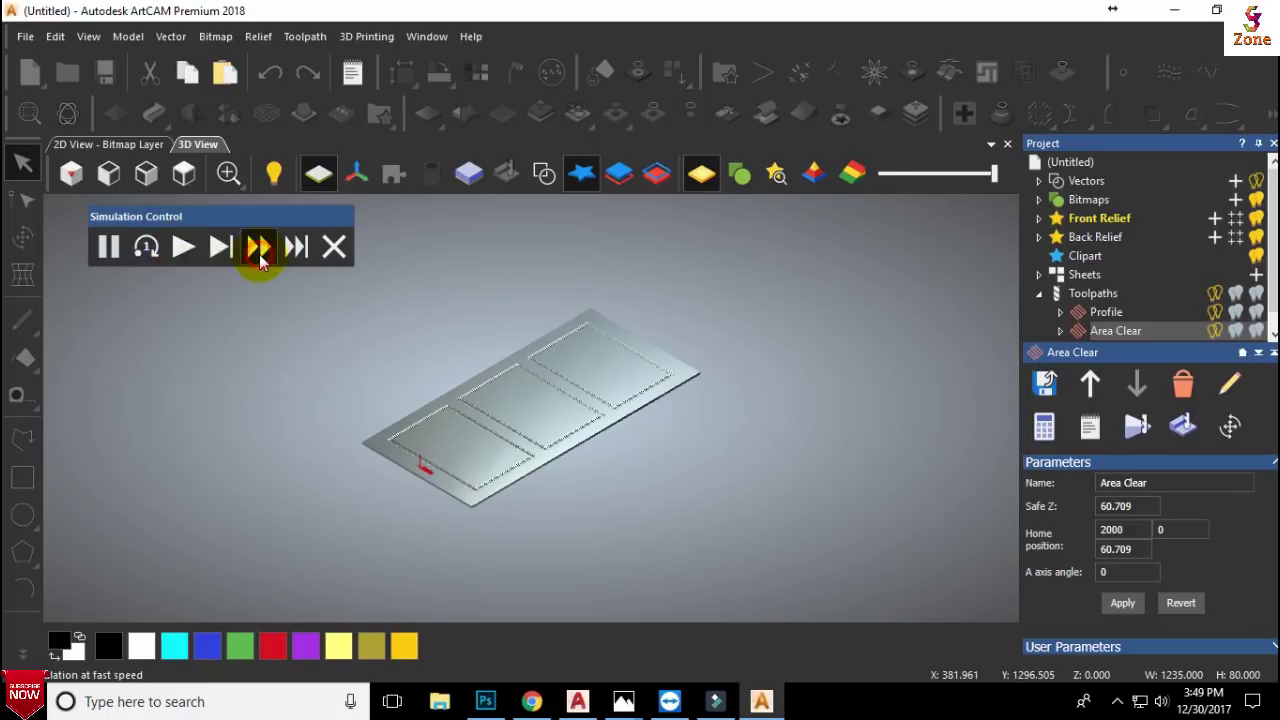
pyautogui.scroll(3, 488, 420)
pyautogui.scroll(-2, 553, 395)
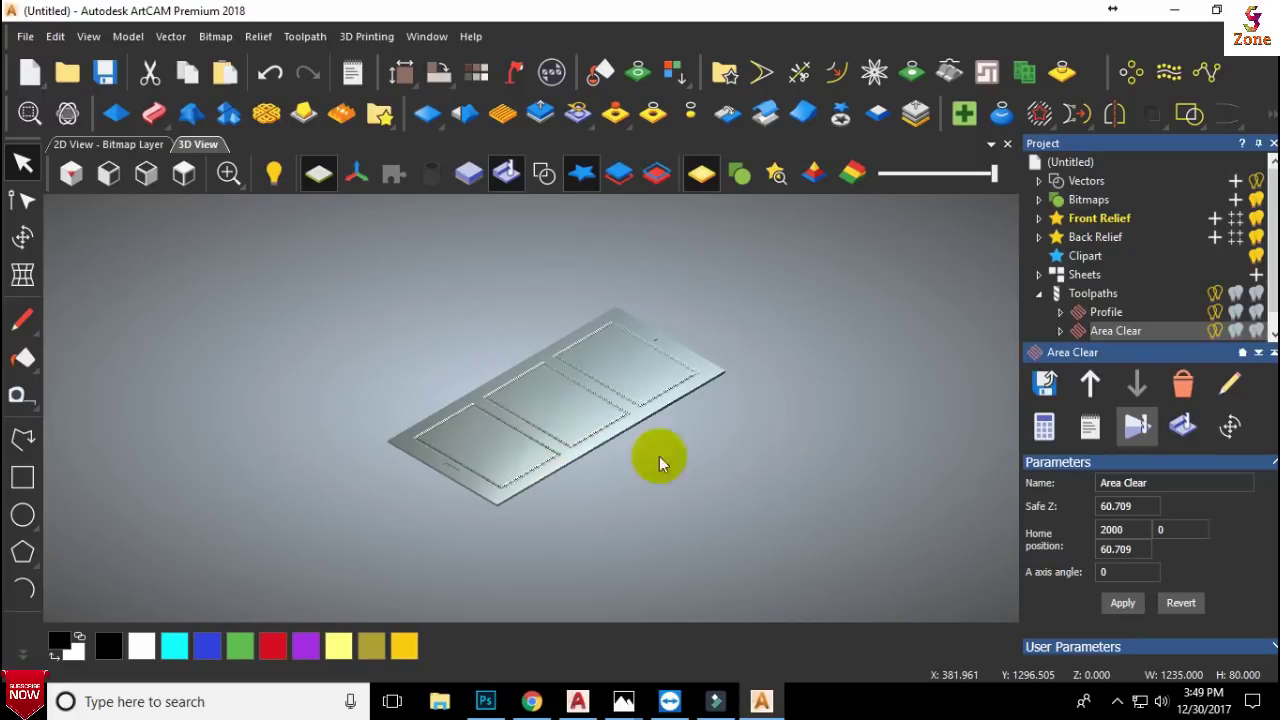
# Render the simulation with the Beech (H) material and inspect the machined board up close
pyautogui.scroll(-1, 1123, 329)
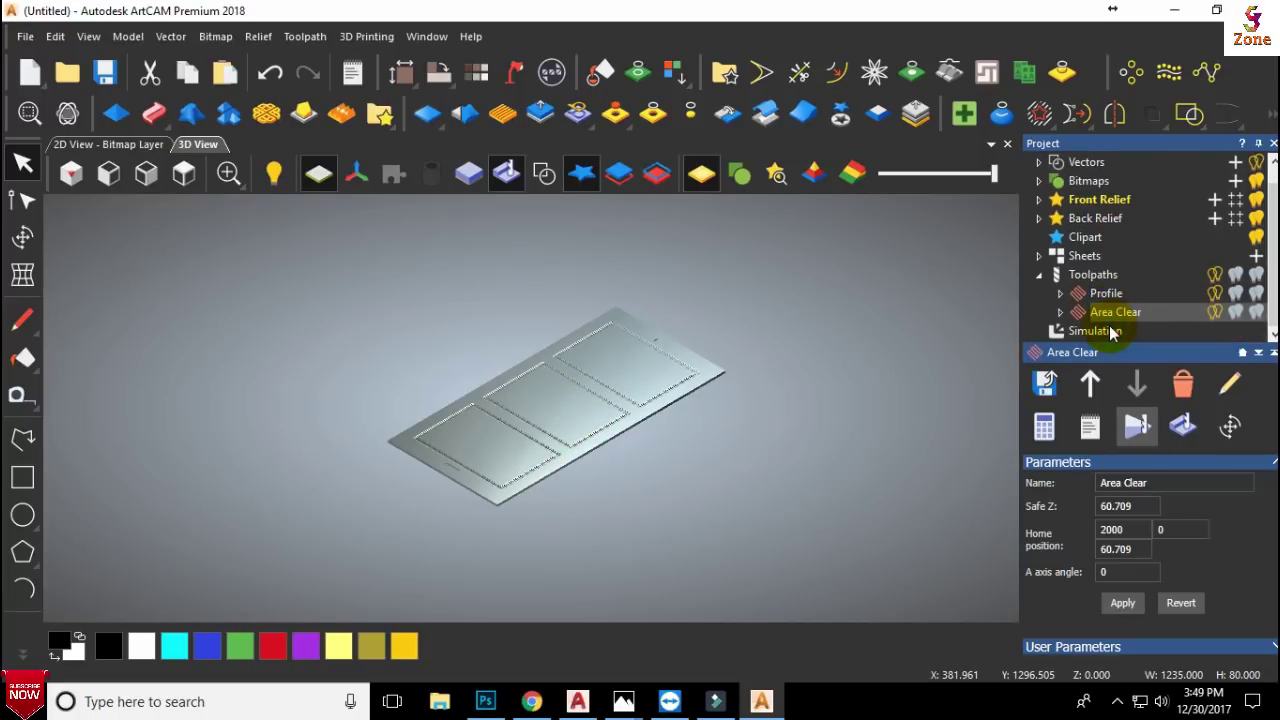
pyautogui.click(1112, 334)
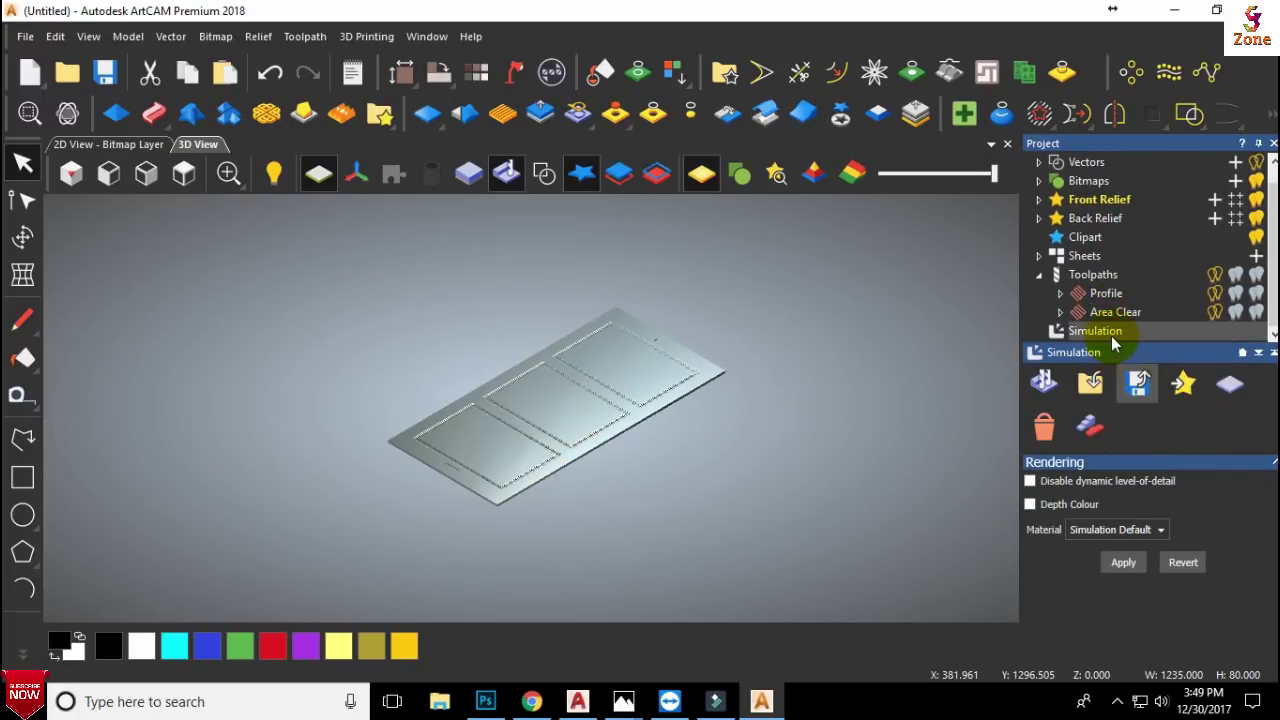
pyautogui.click(1115, 529)
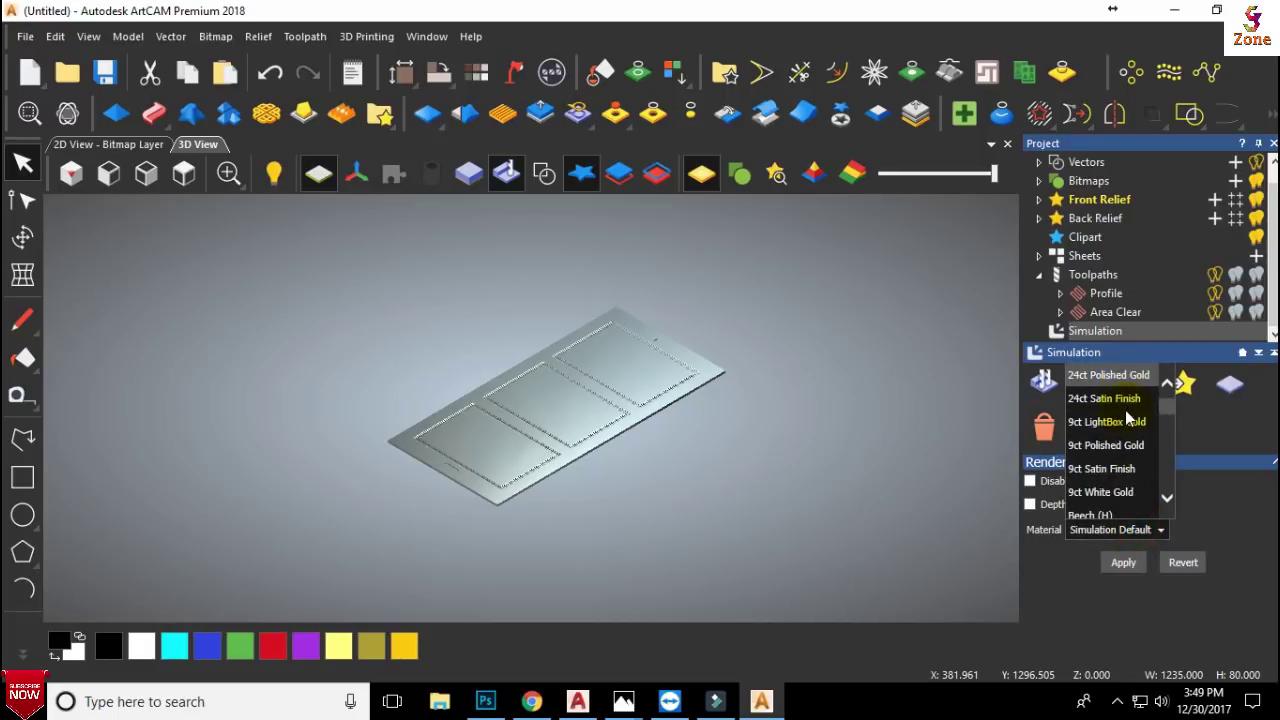
pyautogui.scroll(2, 1123, 444)
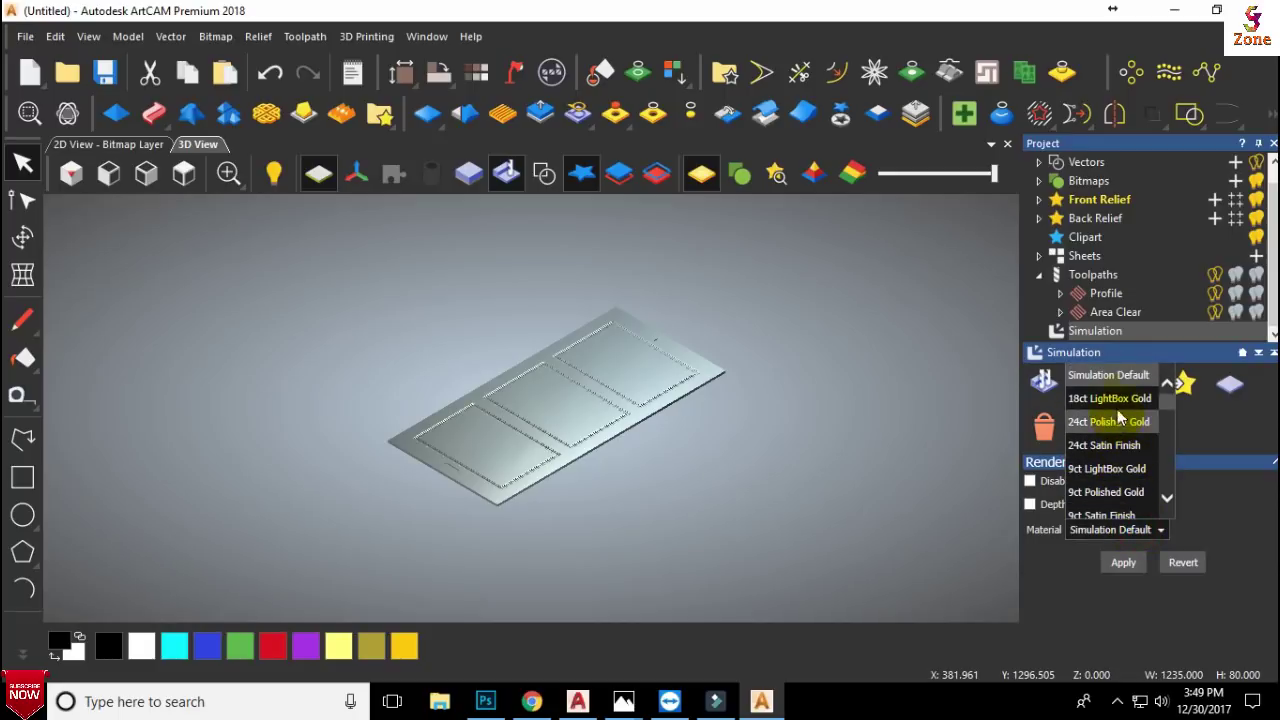
pyautogui.scroll(-2, 1121, 448)
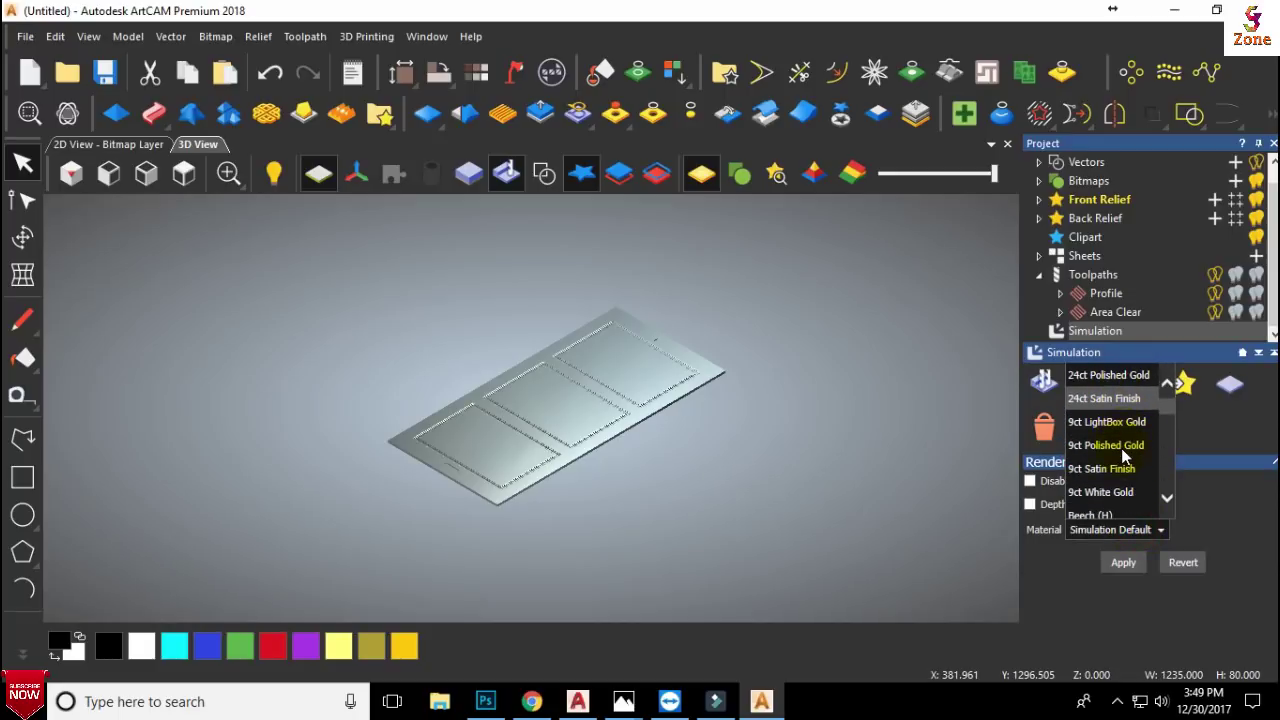
pyautogui.scroll(-1, 1116, 491)
pyautogui.click(1116, 491)
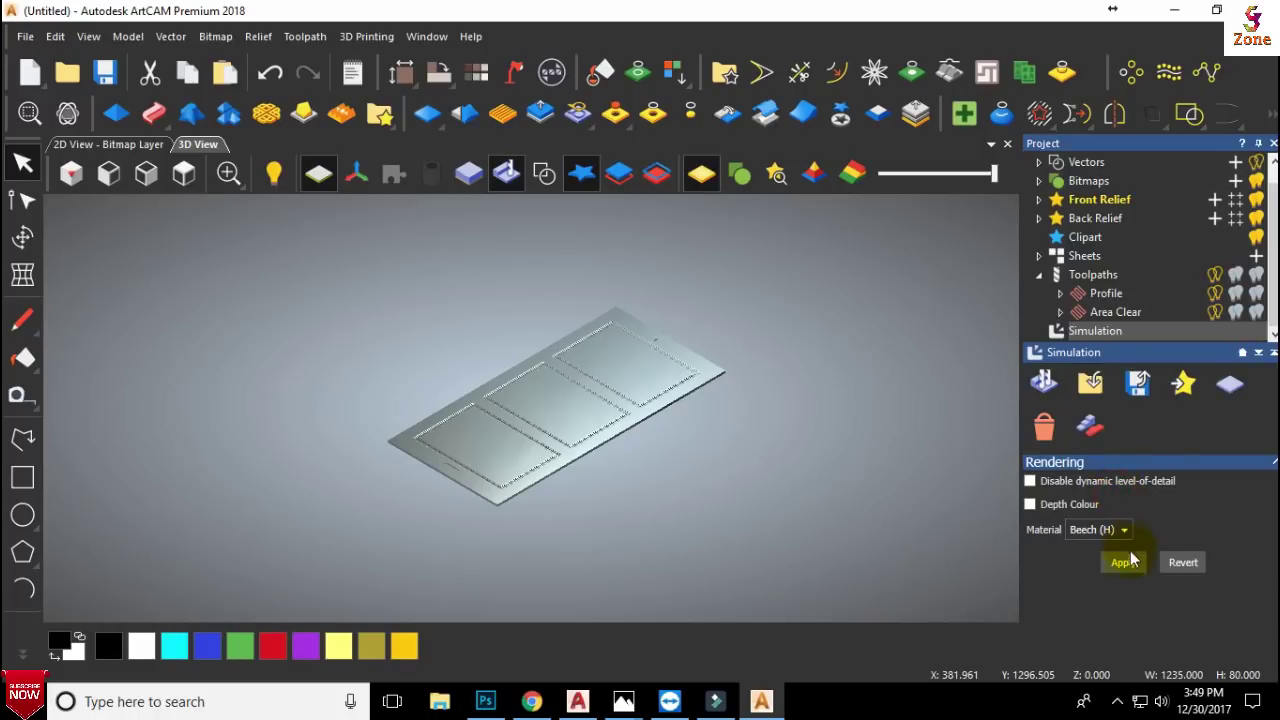
pyautogui.click(1124, 563)
pyautogui.scroll(3, 529, 442)
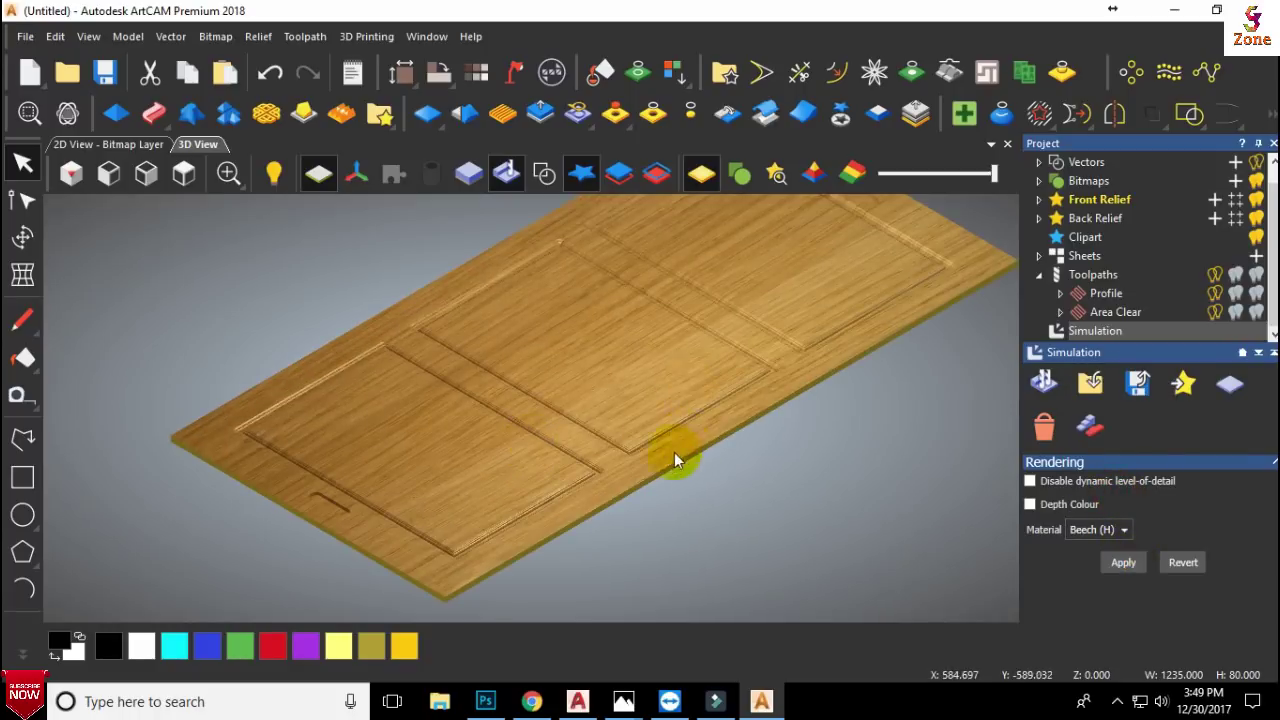
# Examine the simulated grooves around the three panels up close, from directly above and at a tilted angle
pyautogui.scroll(2, 618, 535)
pyautogui.scroll(2, 240, 408)
pyautogui.scroll(2, 321, 337)
pyautogui.scroll(1, 321, 253)
pyautogui.scroll(1, 297, 197)
pyautogui.moveTo(297, 198); pyautogui.dragTo(143, 251)
pyautogui.click(181, 174)
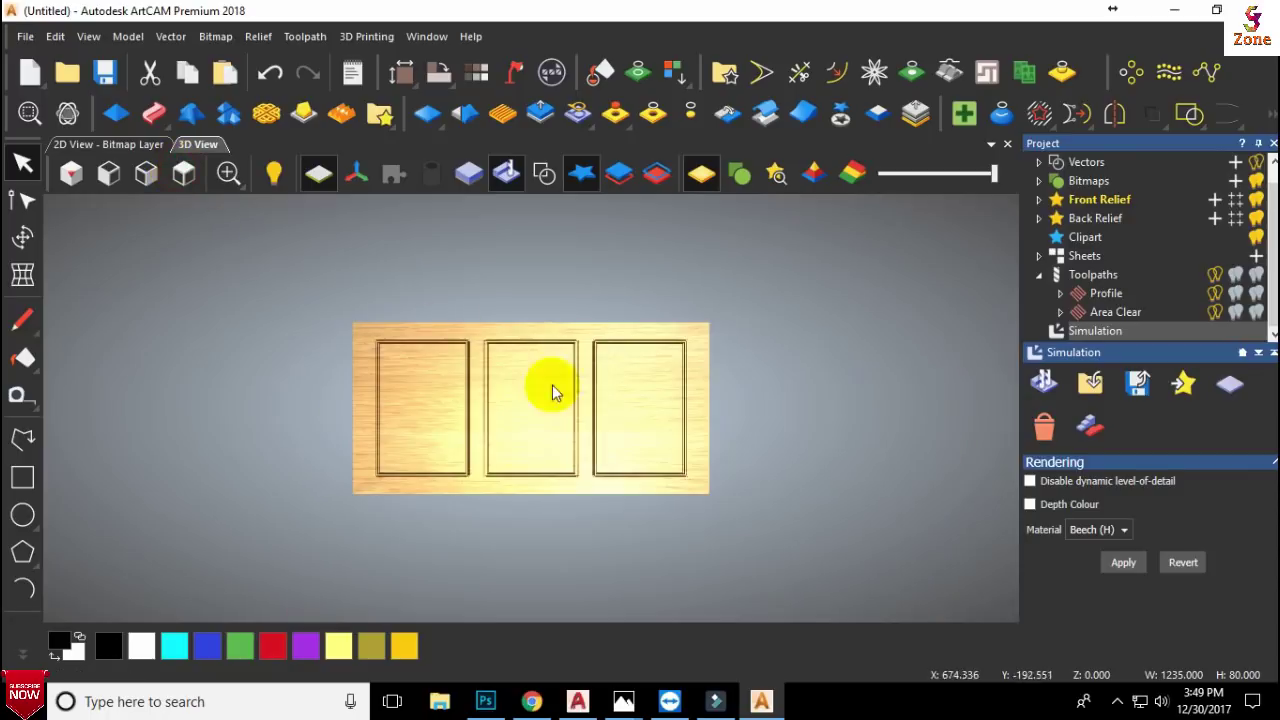
pyautogui.scroll(2, 580, 400)
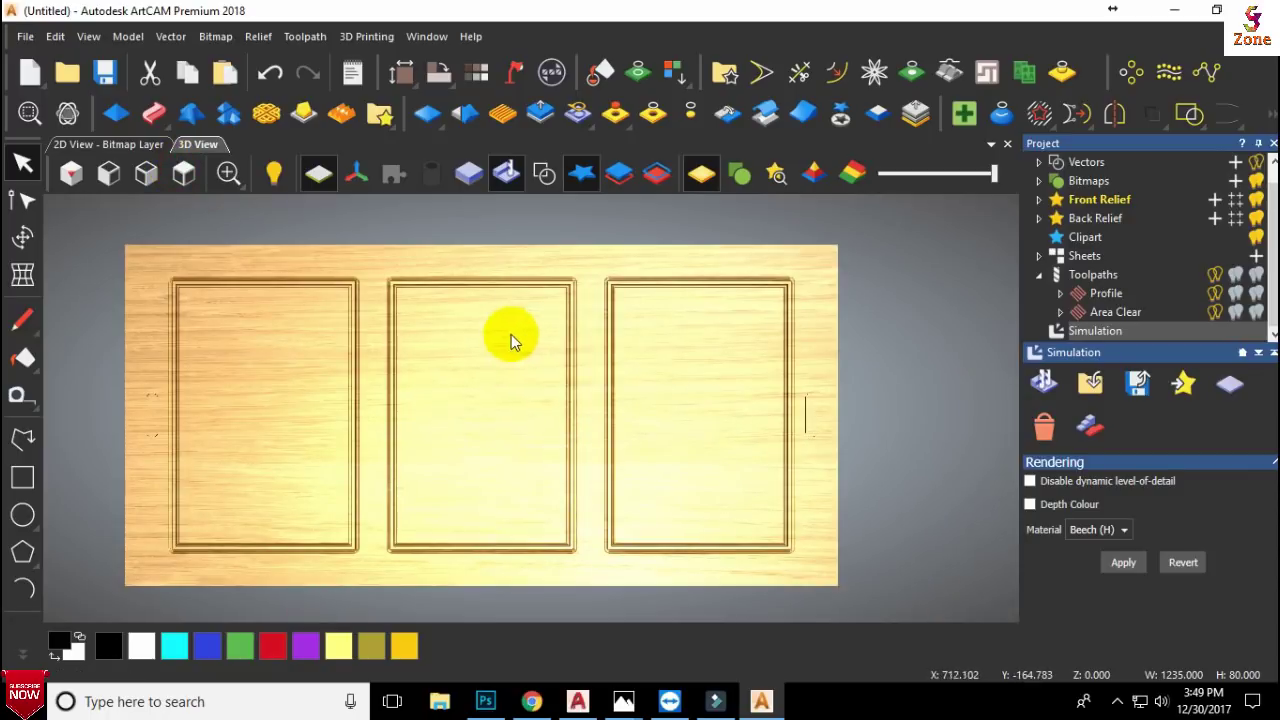
pyautogui.scroll(3, 395, 301)
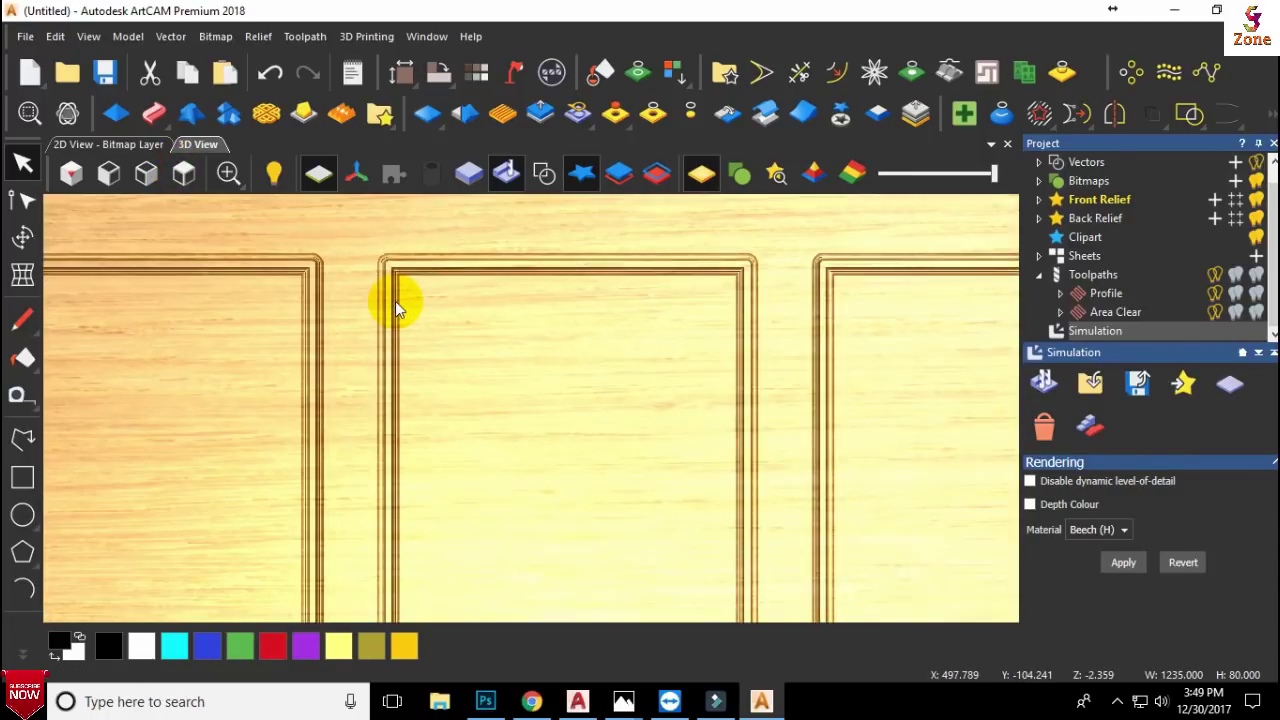
pyautogui.scroll(2, 390, 294)
pyautogui.scroll(-2, 511, 347)
pyautogui.moveTo(511, 347); pyautogui.dragTo(570, 219)
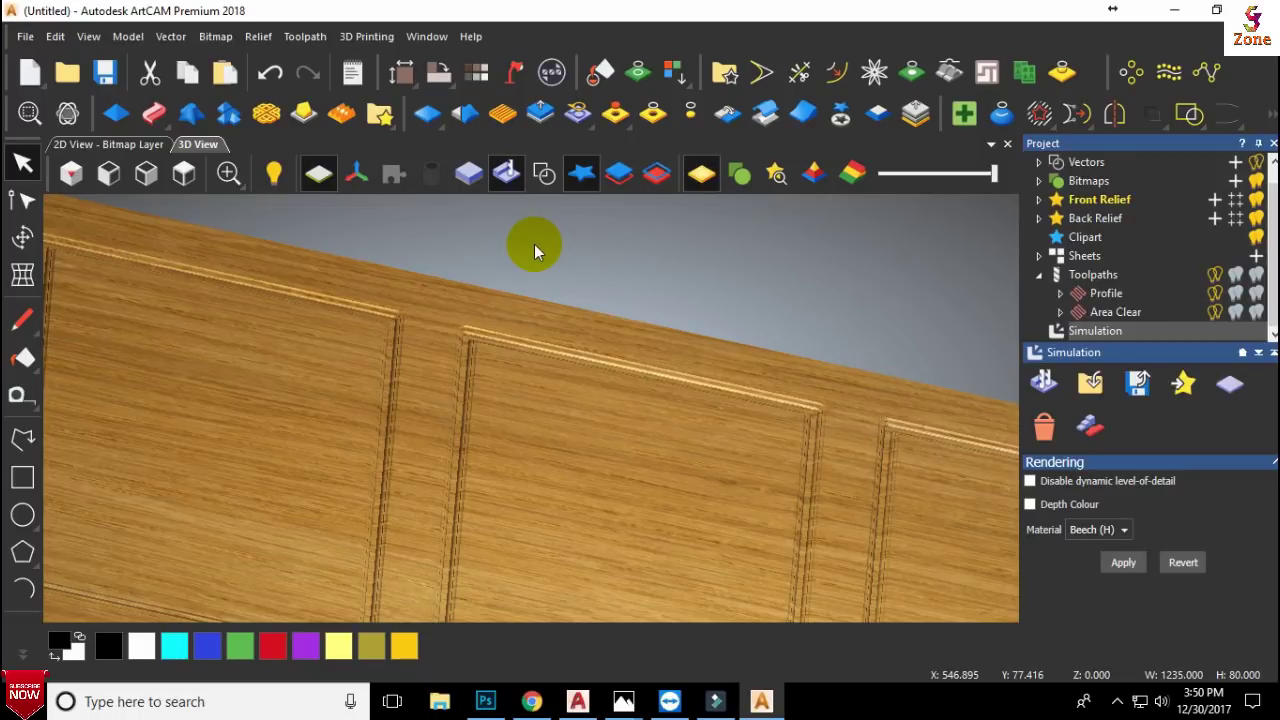
# Return to the top view and check the layout of the three panel frames and the handle slots at both ends
pyautogui.click(183, 173)
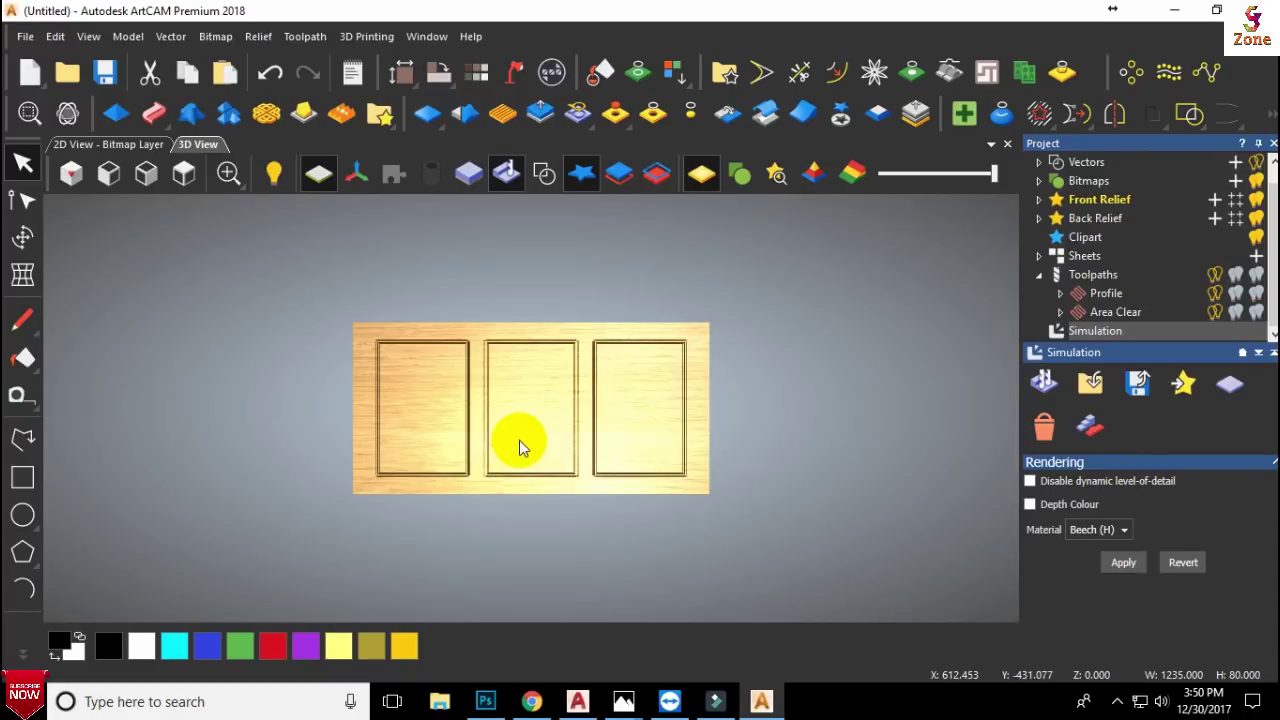
pyautogui.scroll(1, 571, 442)
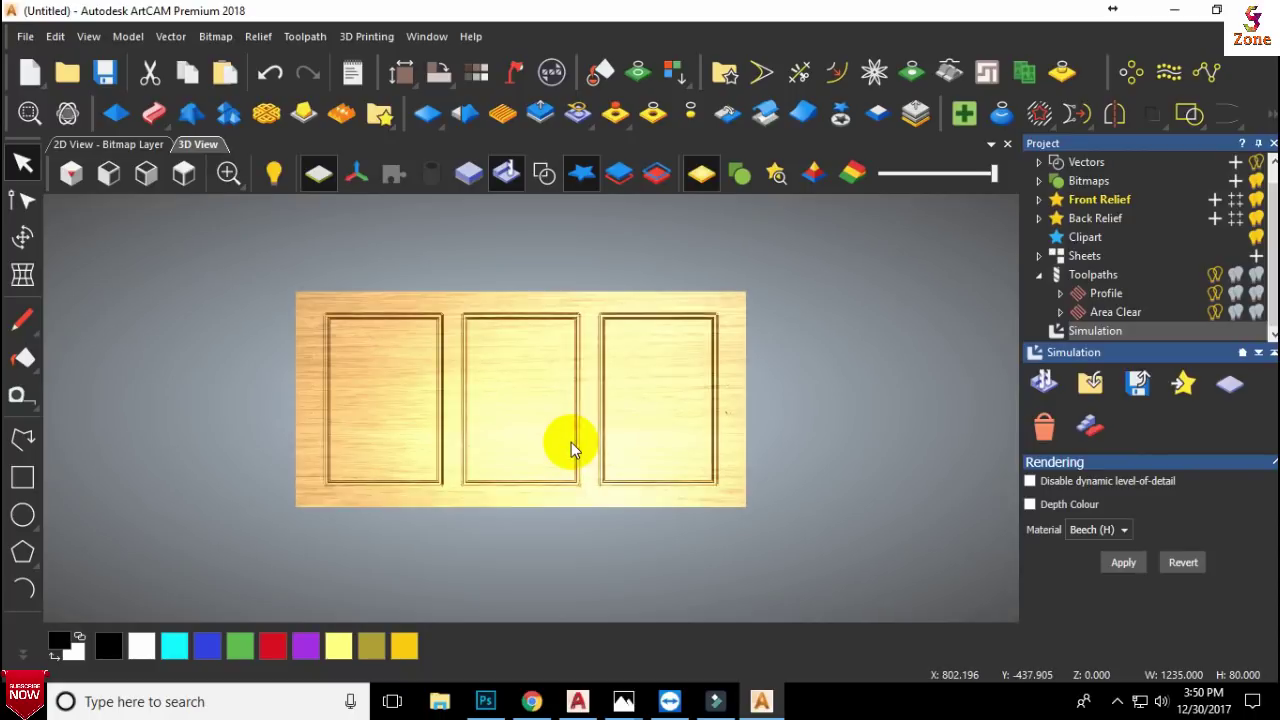
pyautogui.scroll(1, 571, 442)
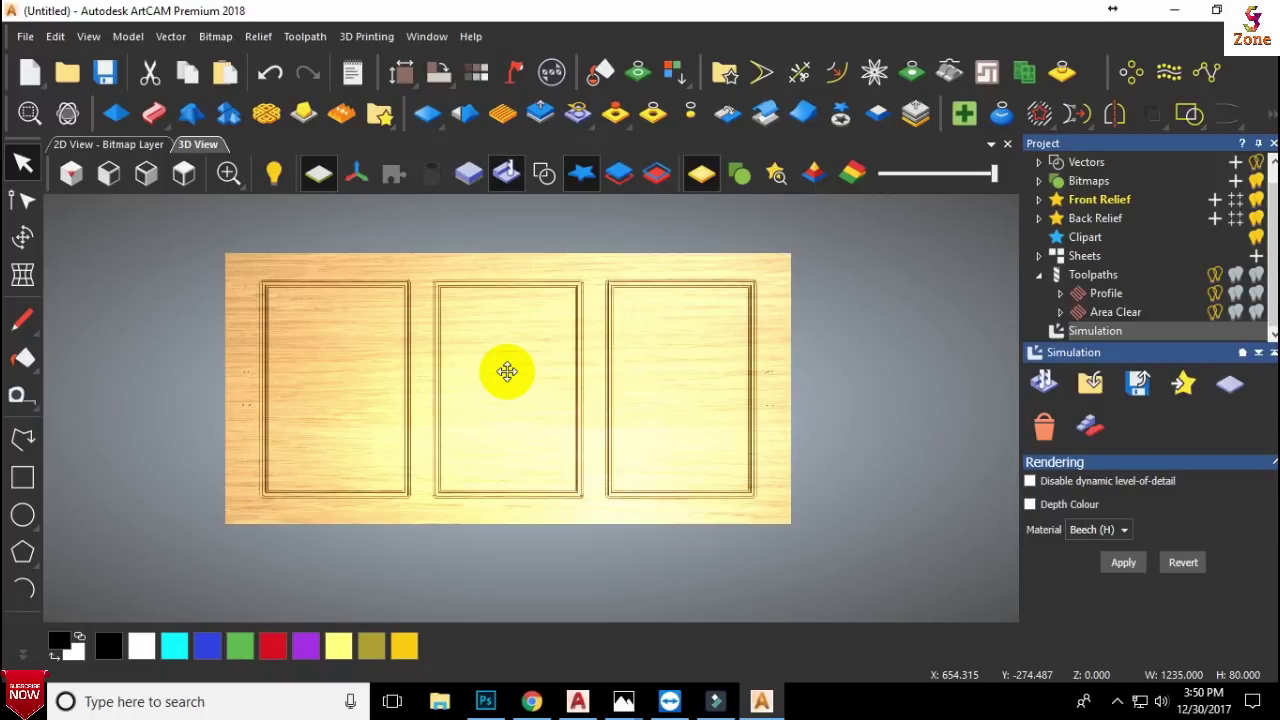
pyautogui.scroll(2, 451, 320)
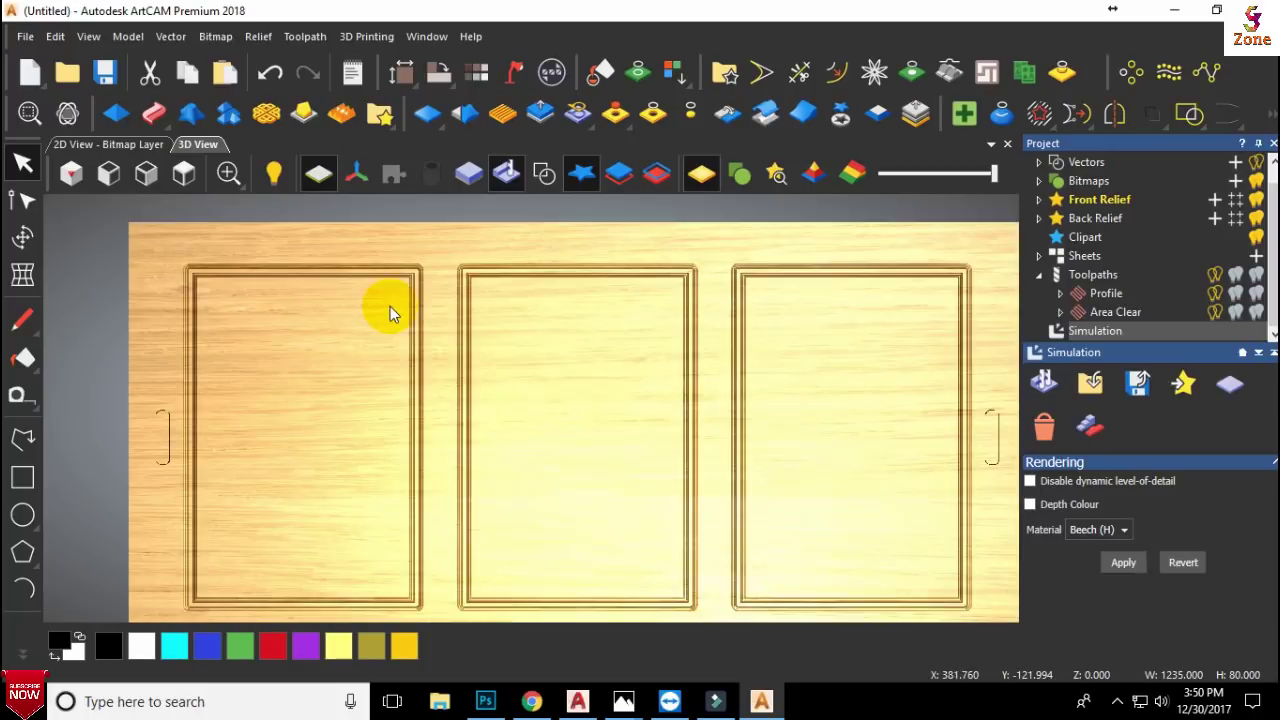